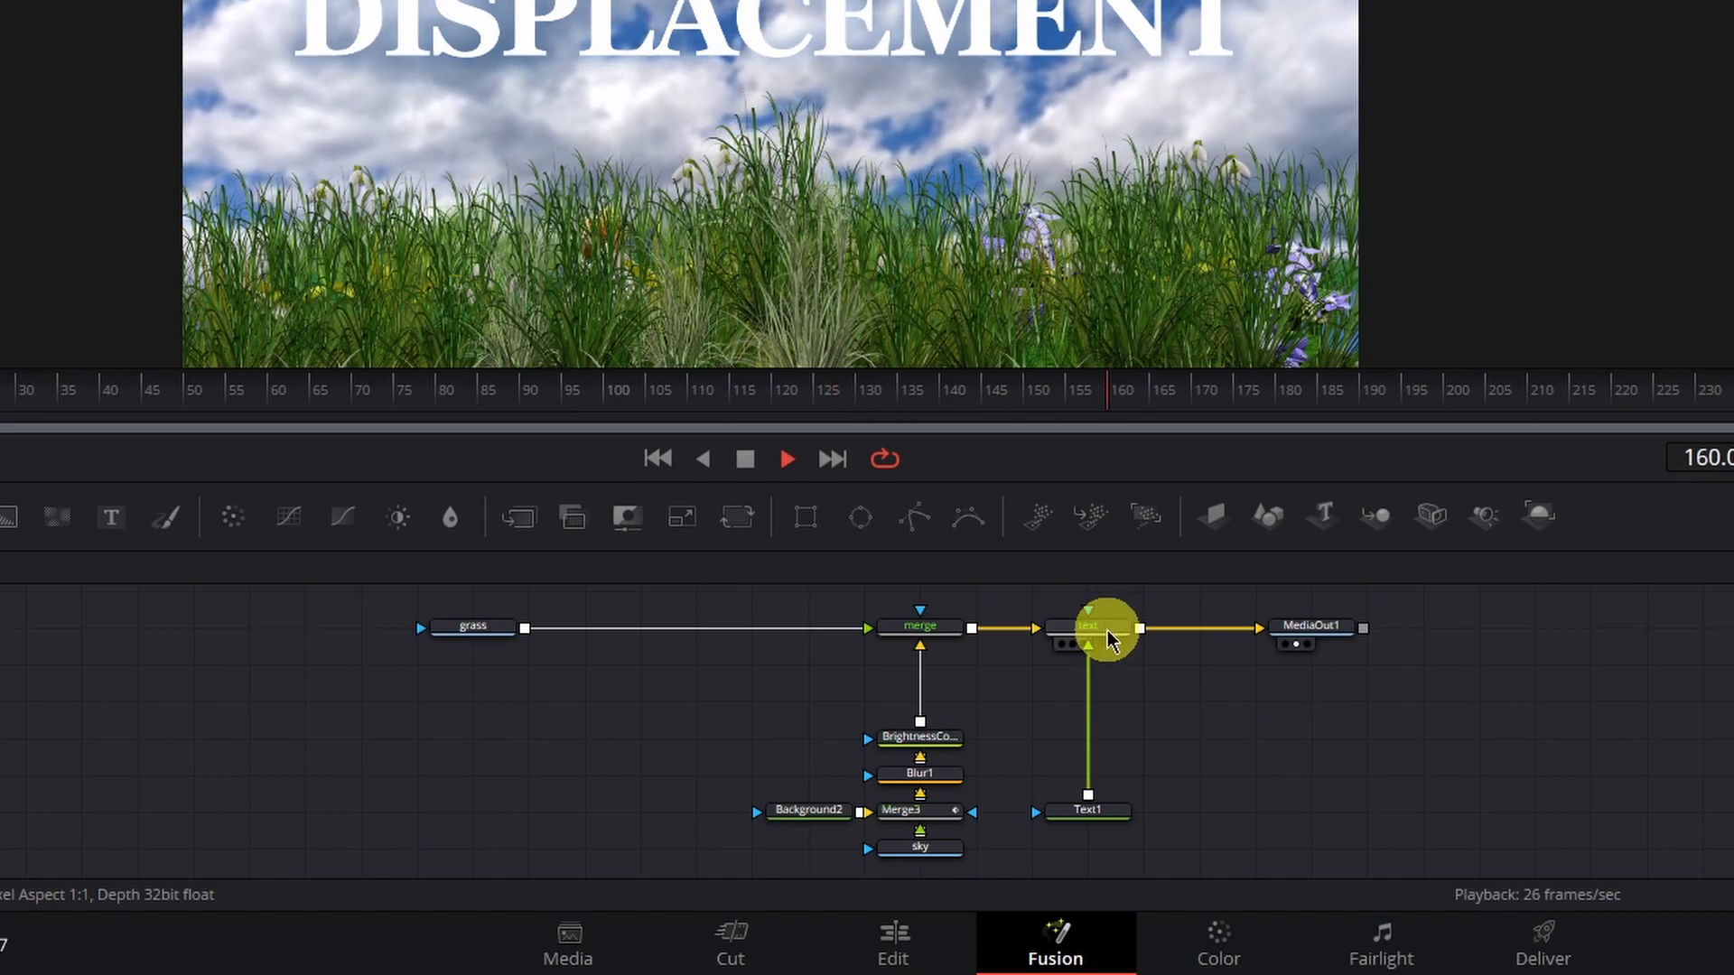
Insert a Displace node between the grass node and the merge node
mouse_move(1109, 637)
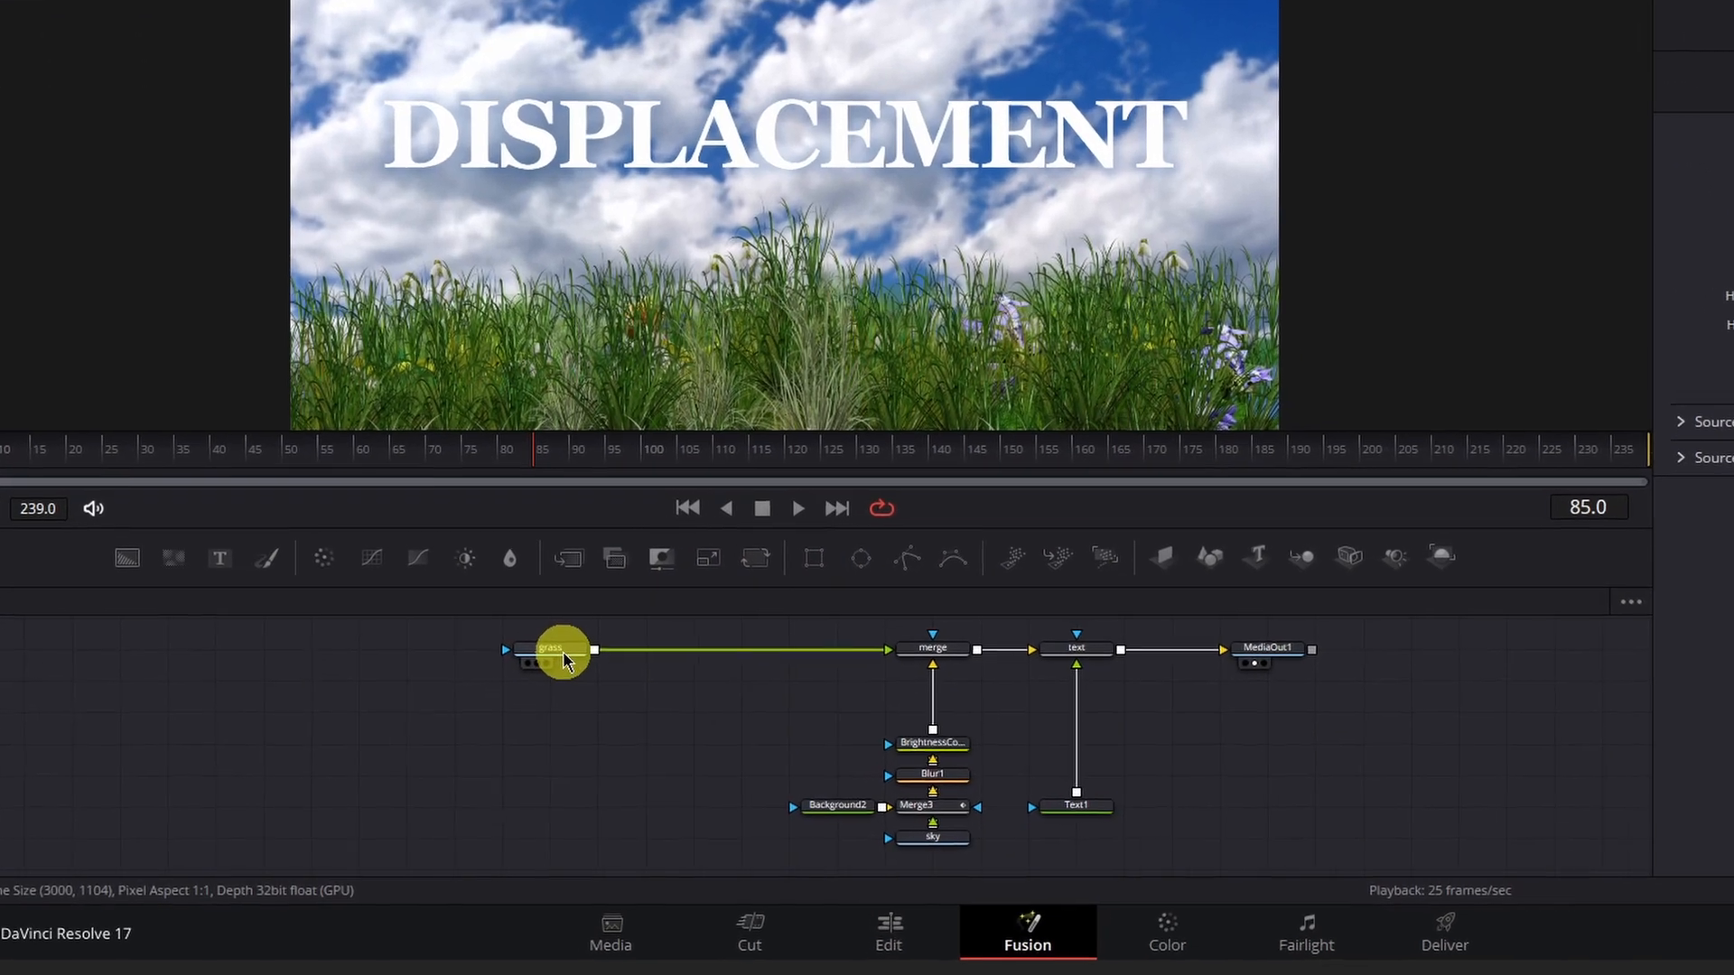
mouse_move(557, 658)
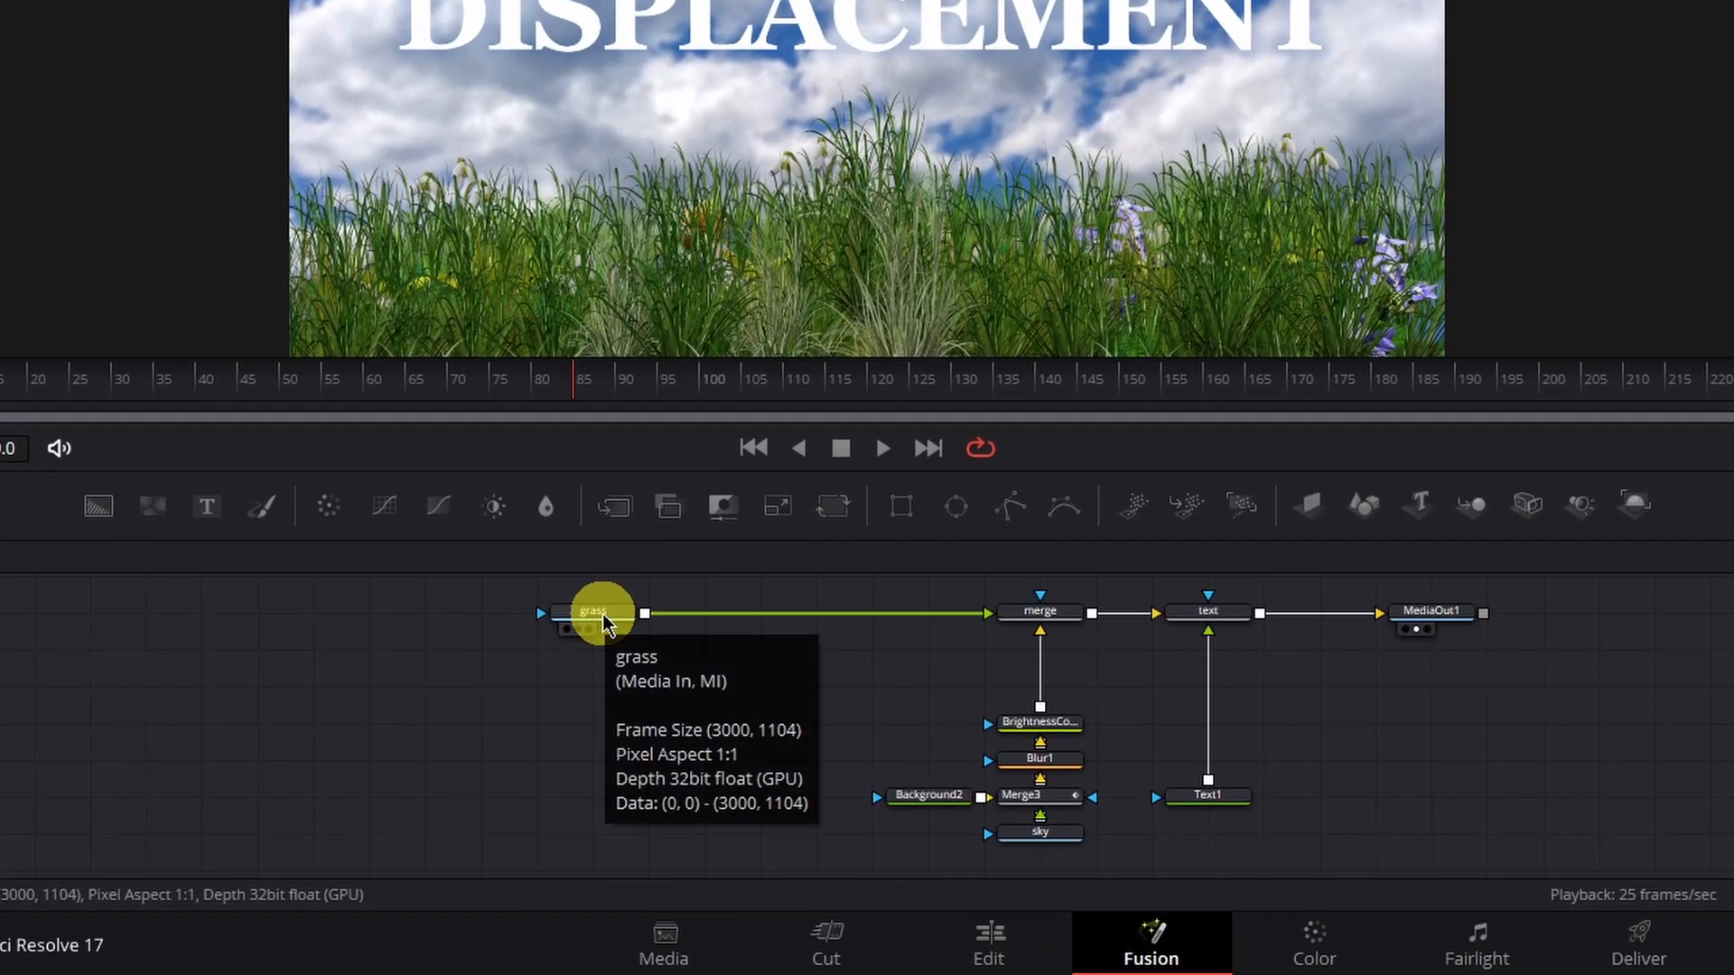
click(603, 622)
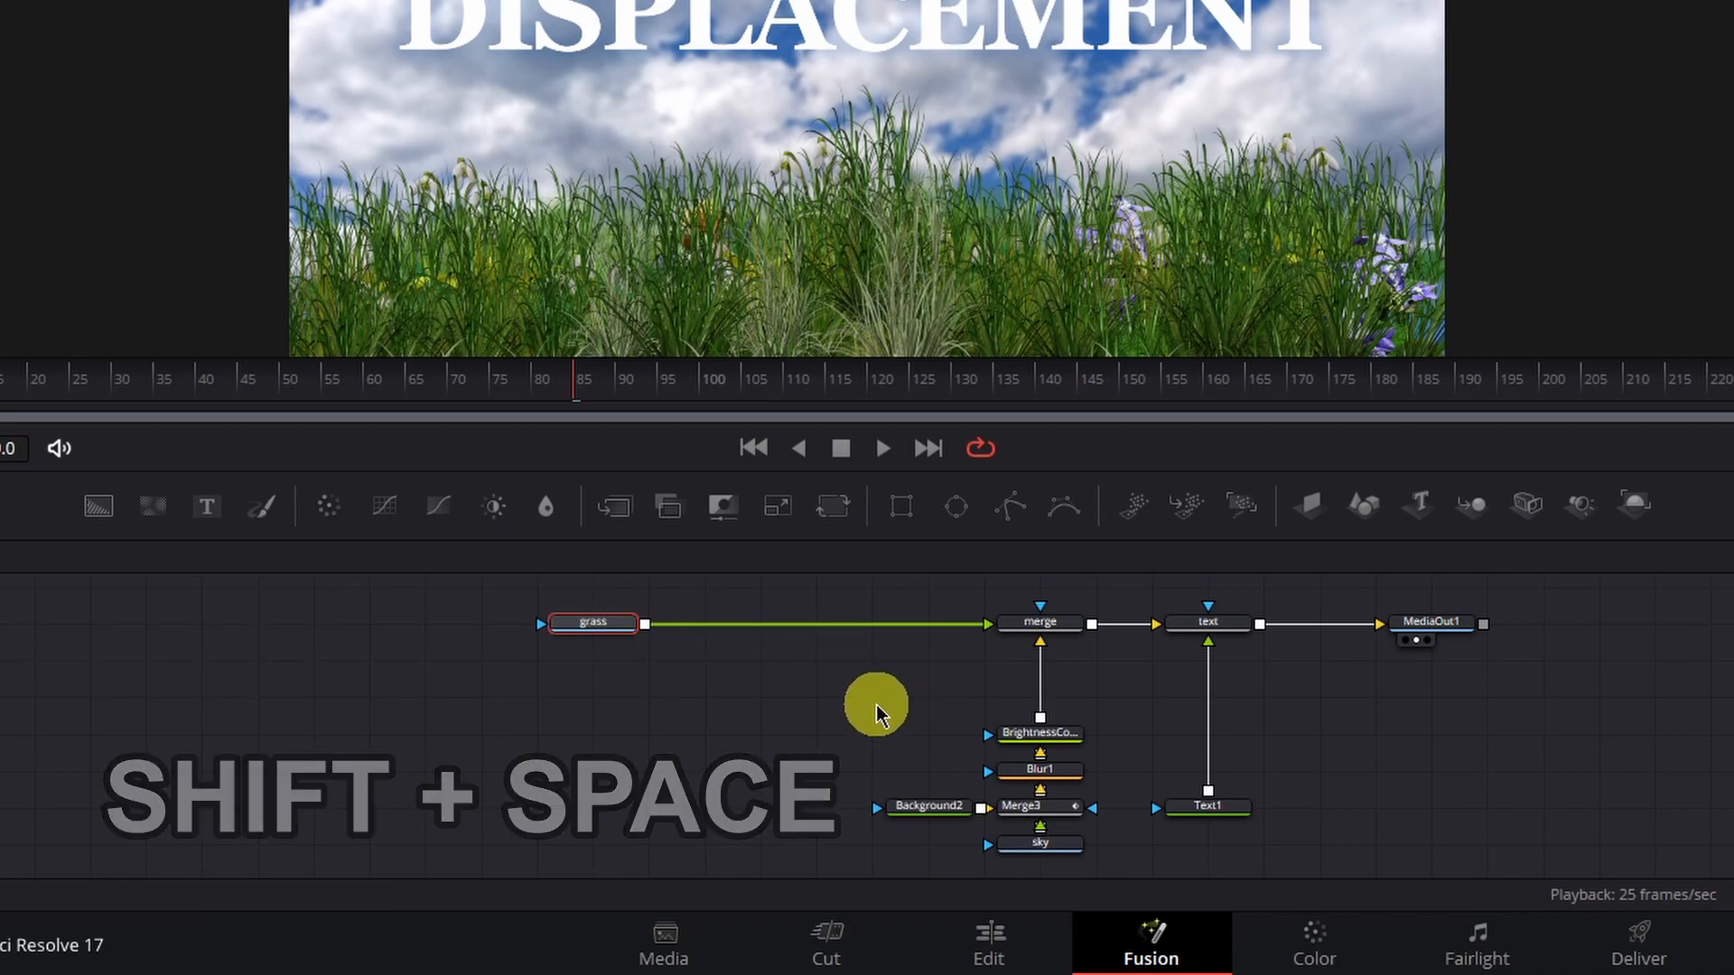
key(shift+space)
text(dsp)
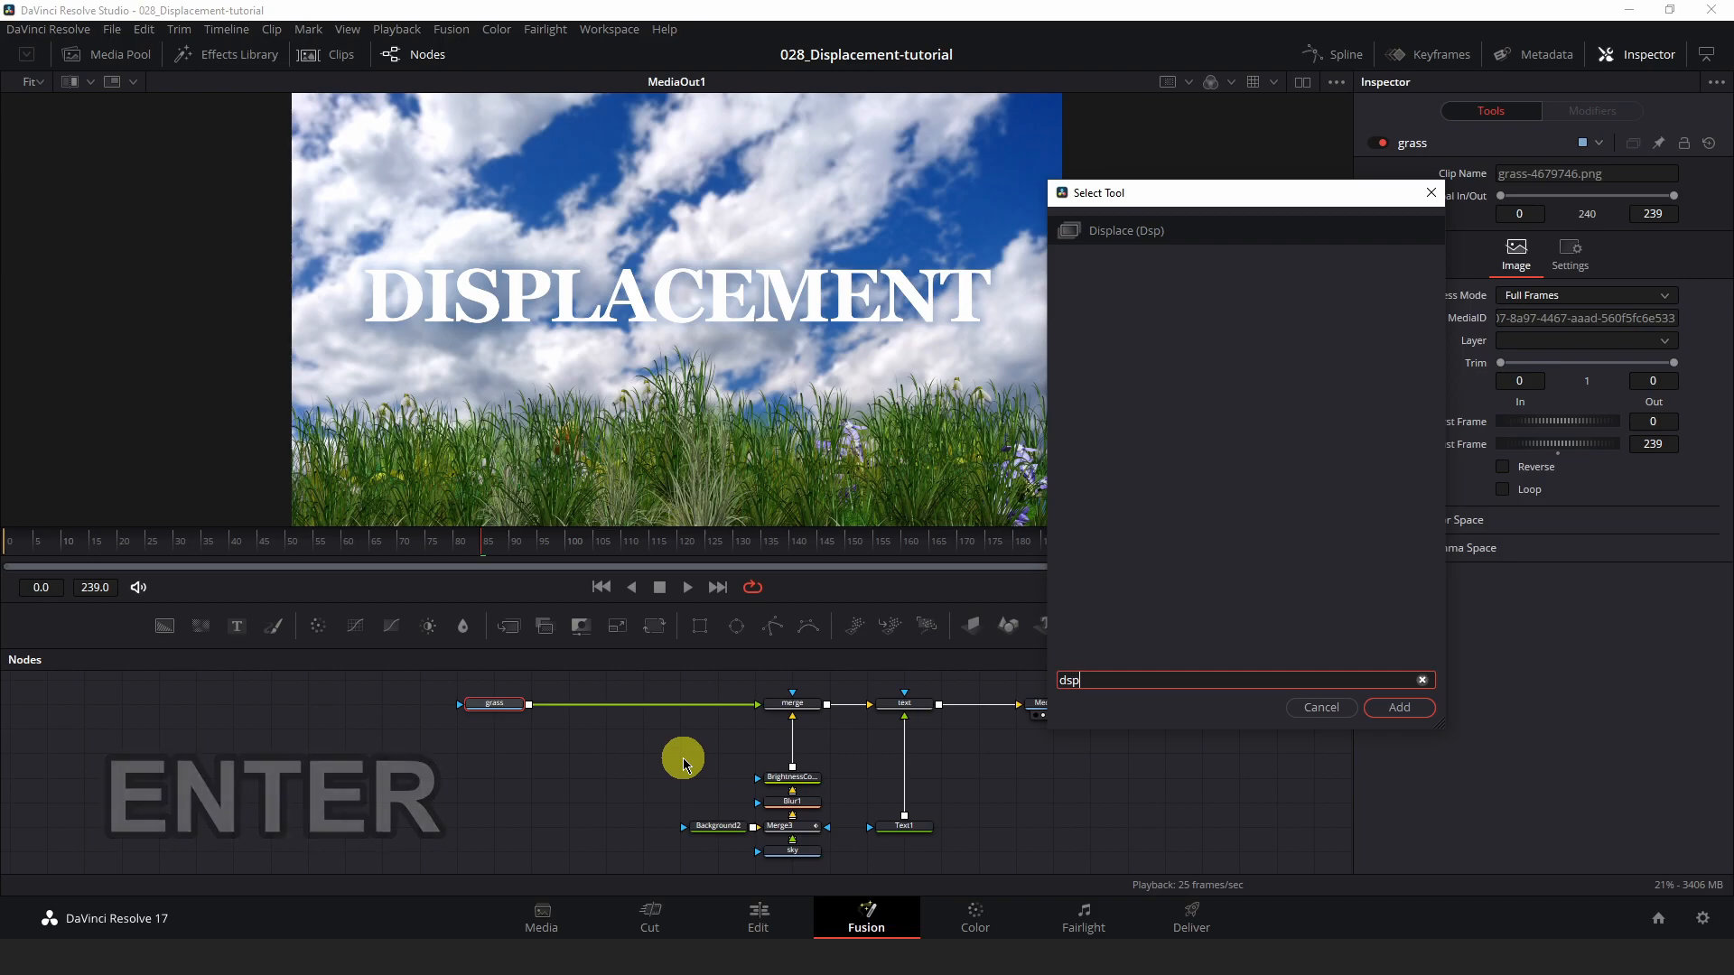
key(Return)
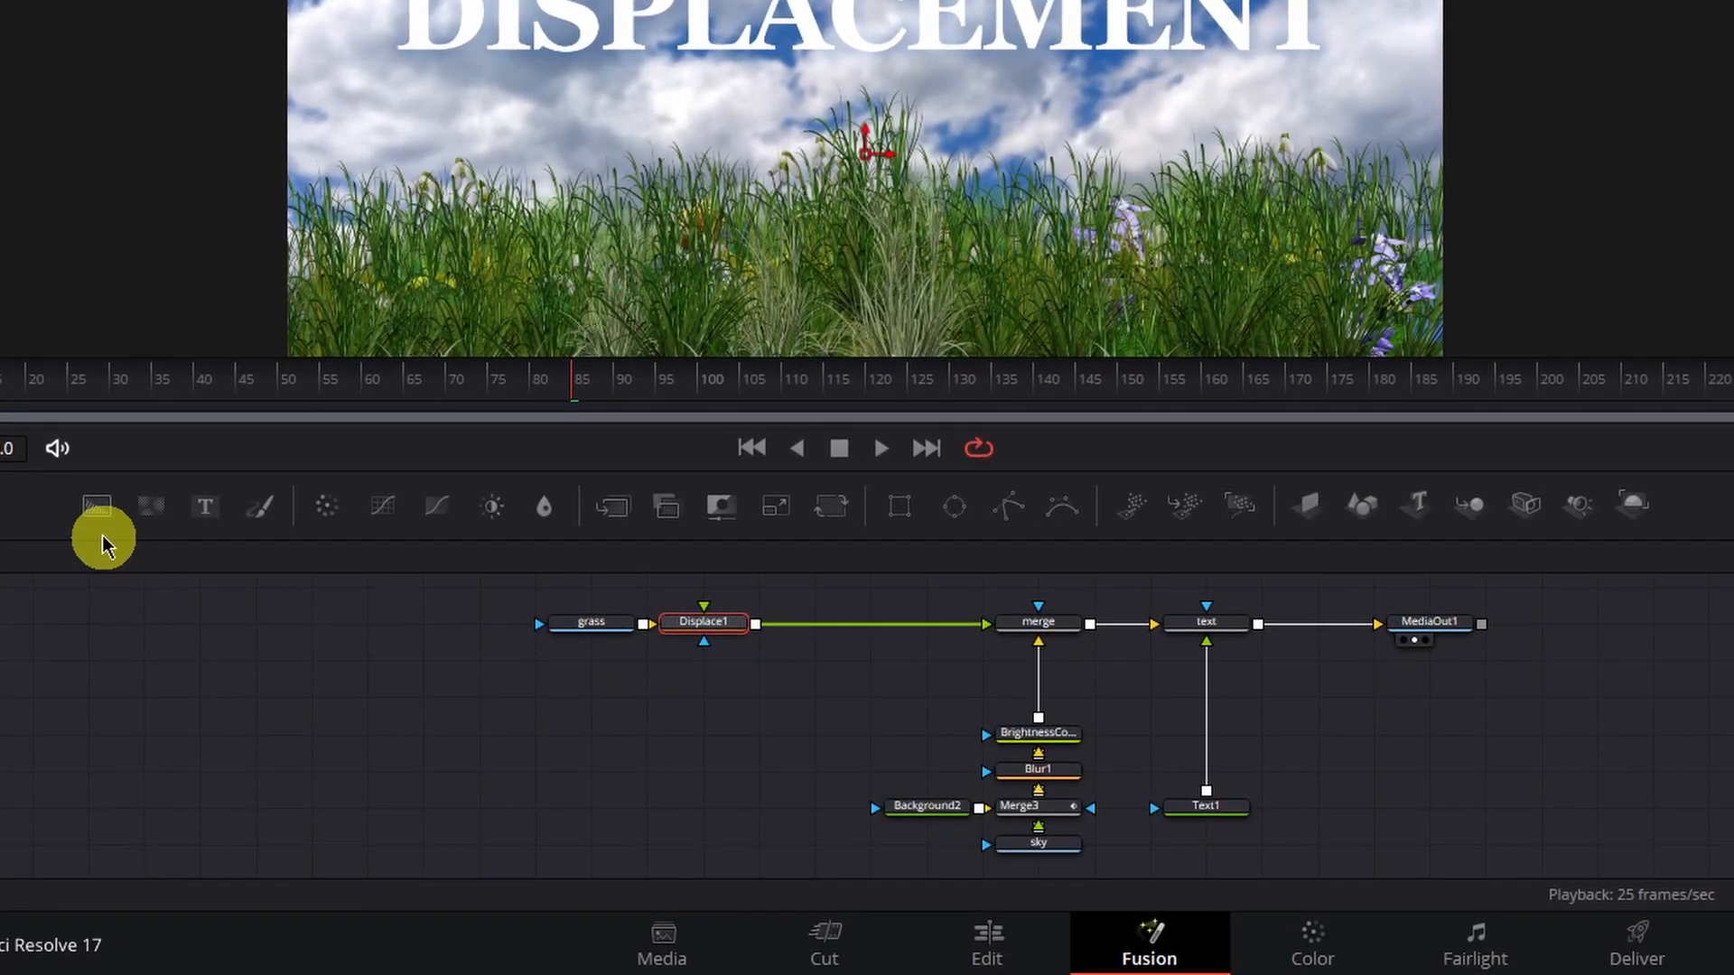
Add a Background node below the Displace node and connect it to the Displace node's foreground input
drag(98, 506, 706, 708)
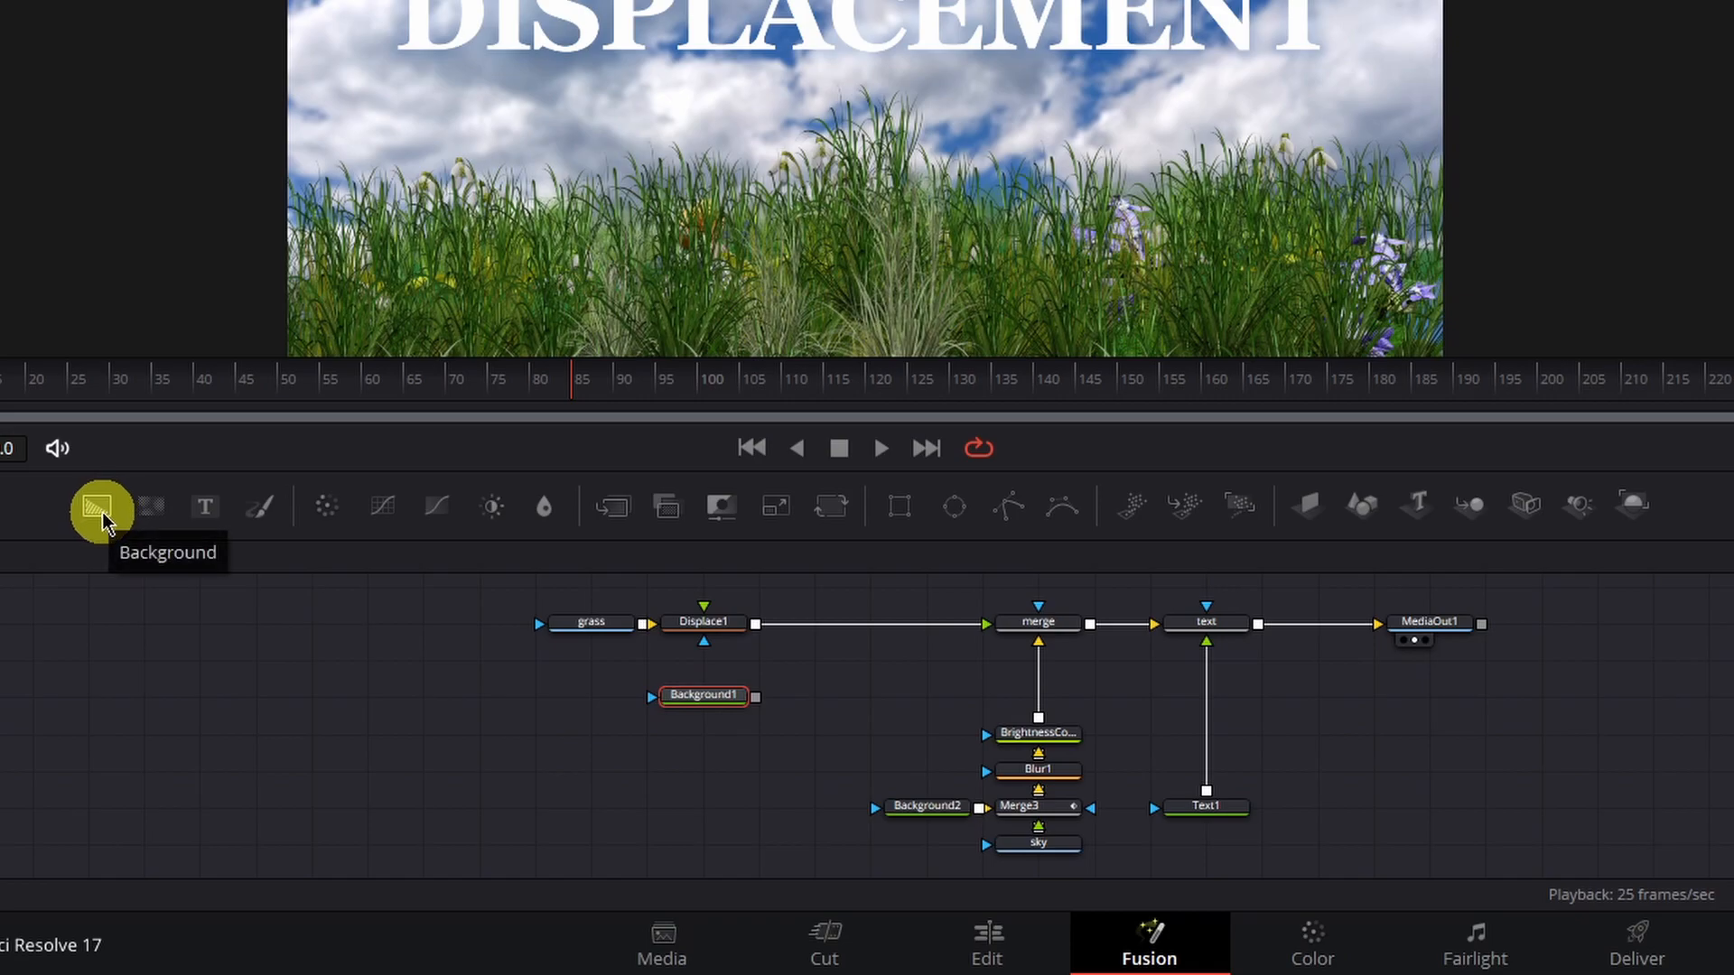
drag(530, 705, 599, 767)
drag(826, 761, 777, 676)
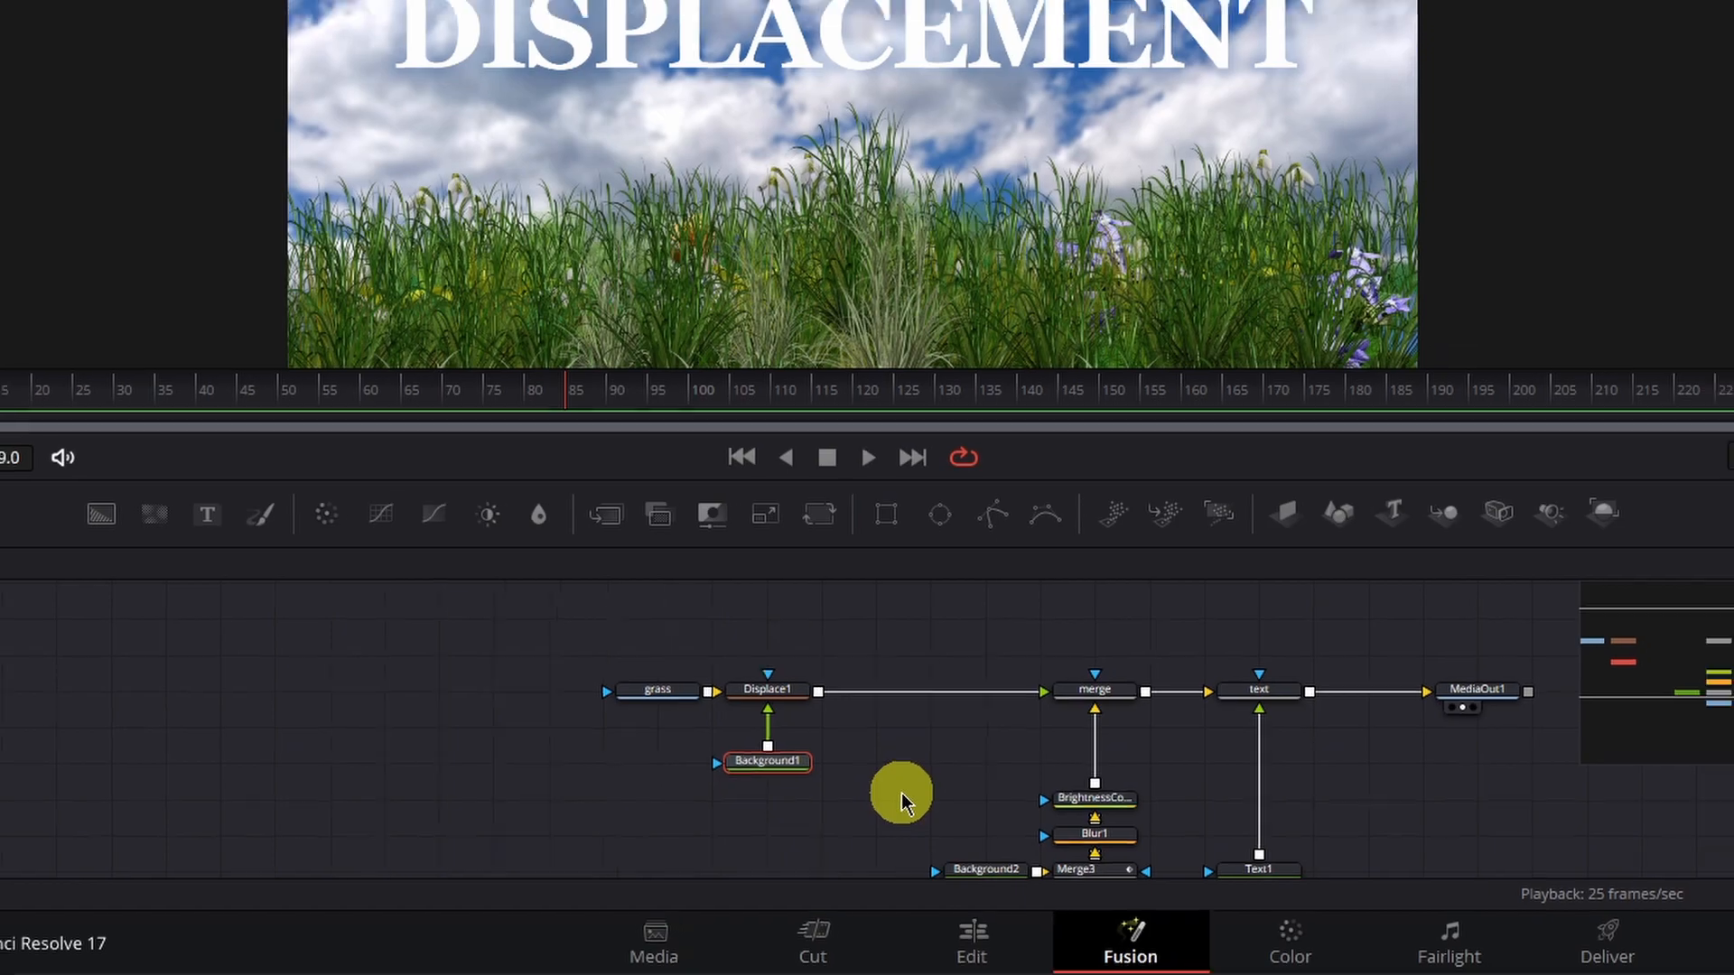
Load the Background1 node into the first viewer and show two viewers side by side
click(778, 758)
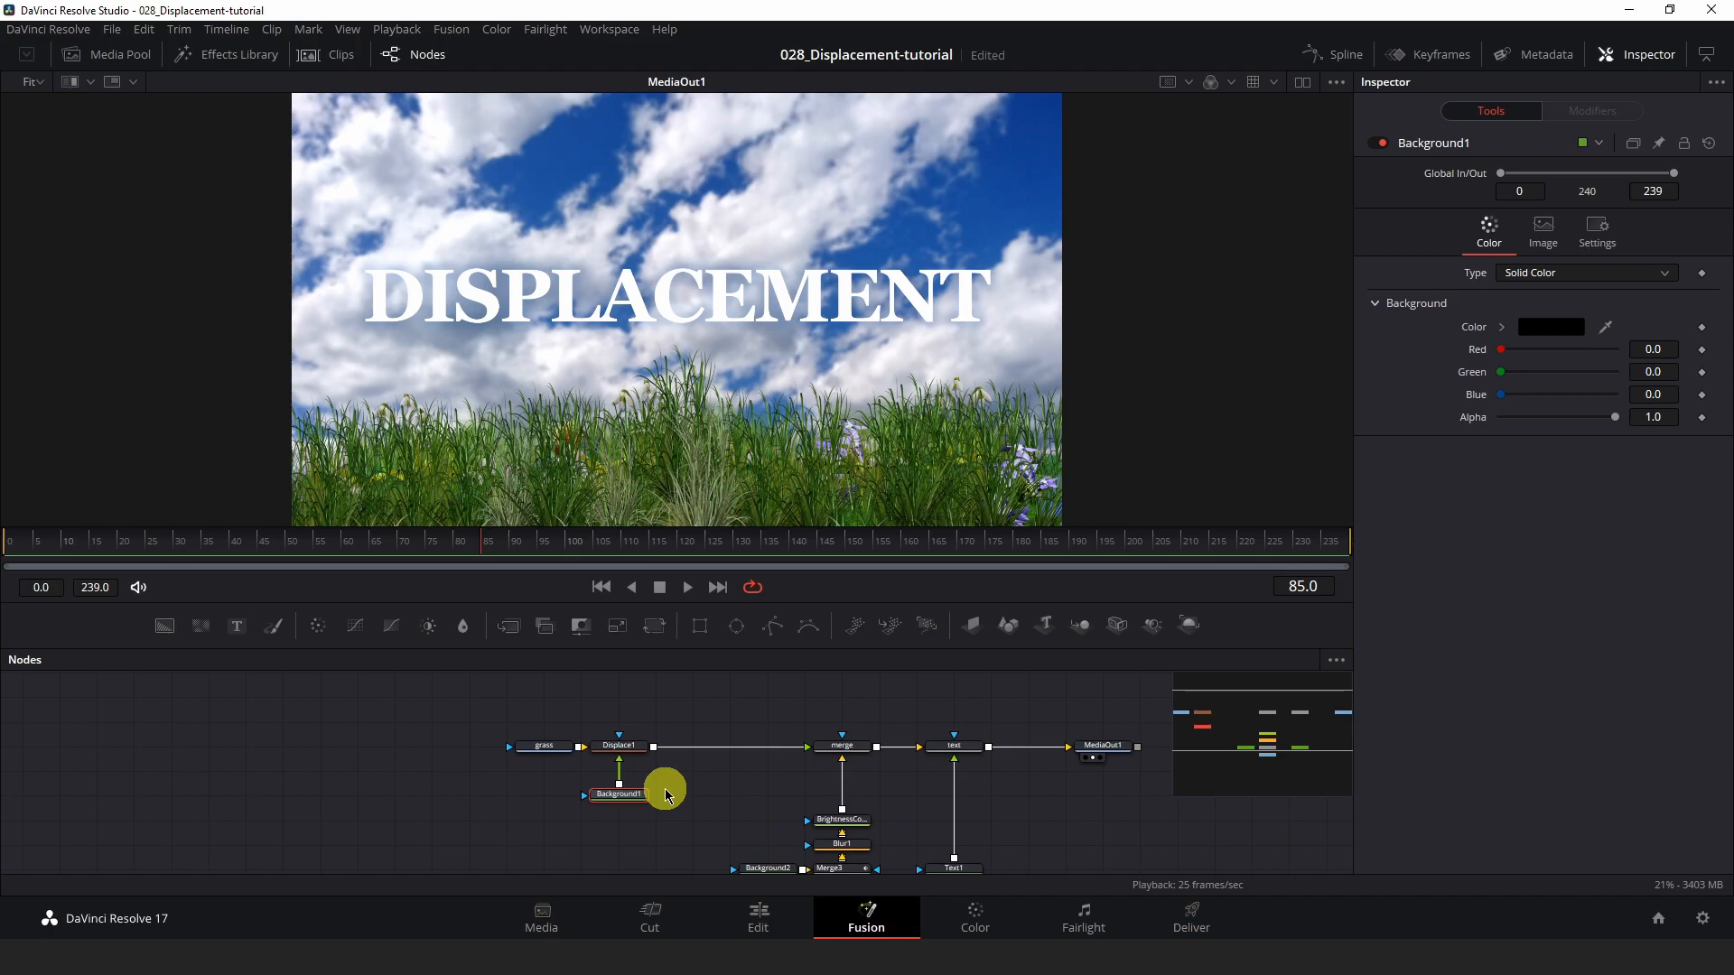
key(1)
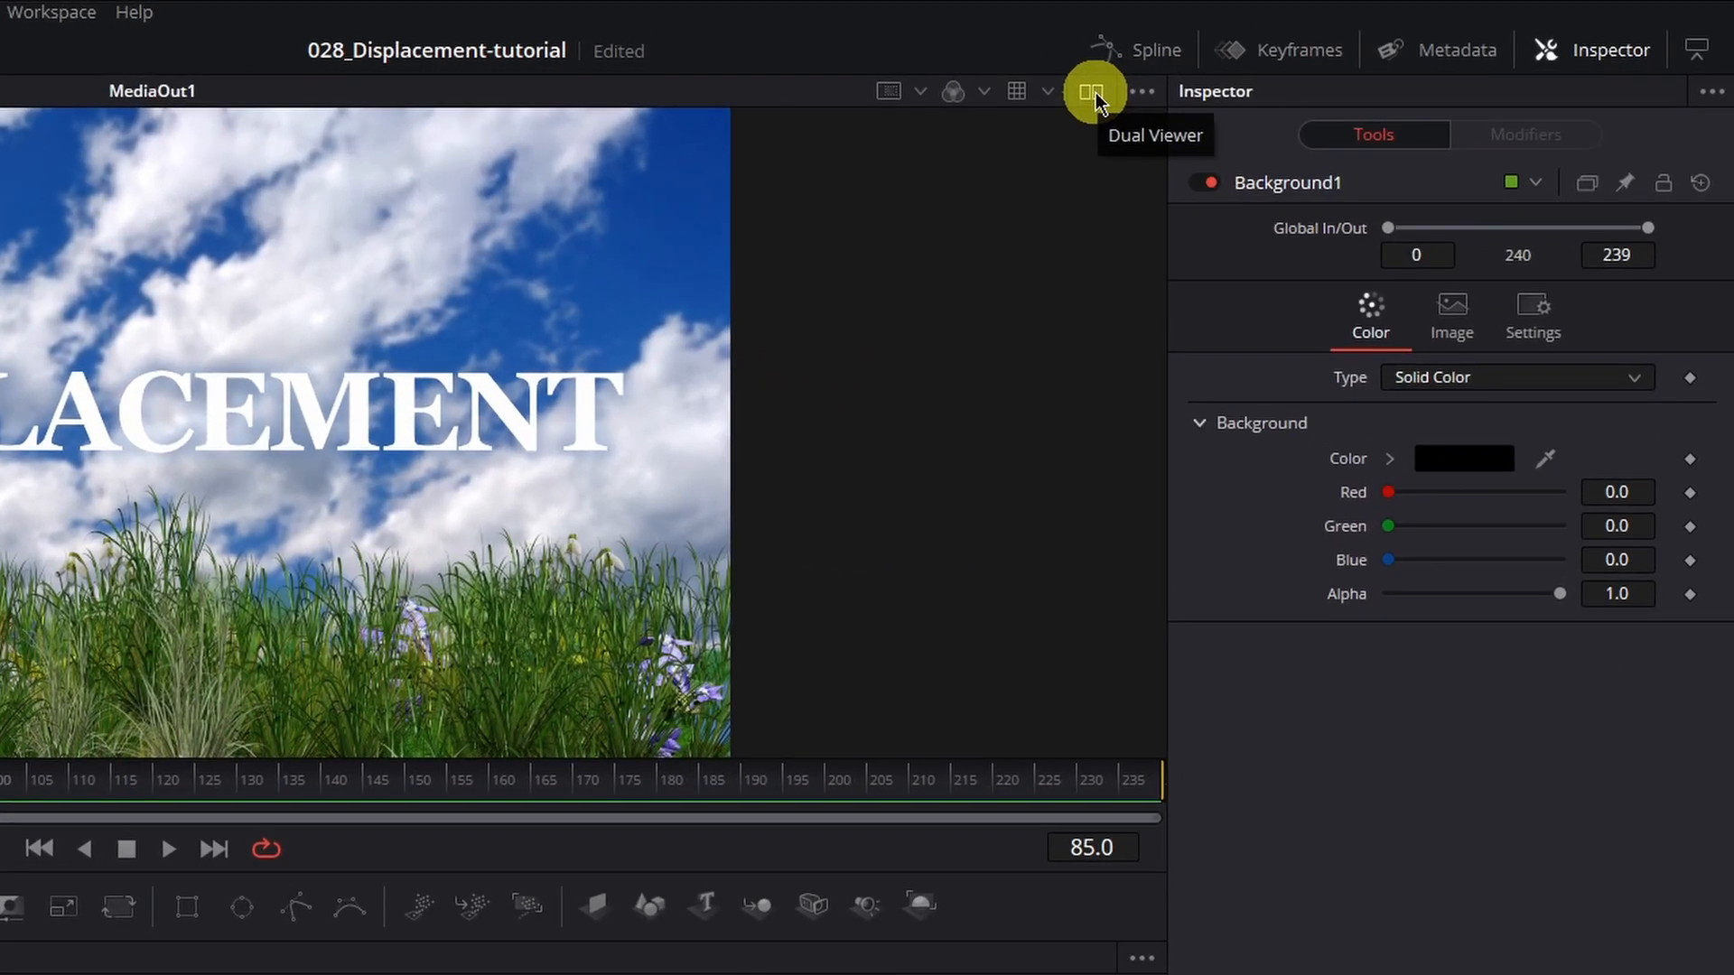
click(1093, 92)
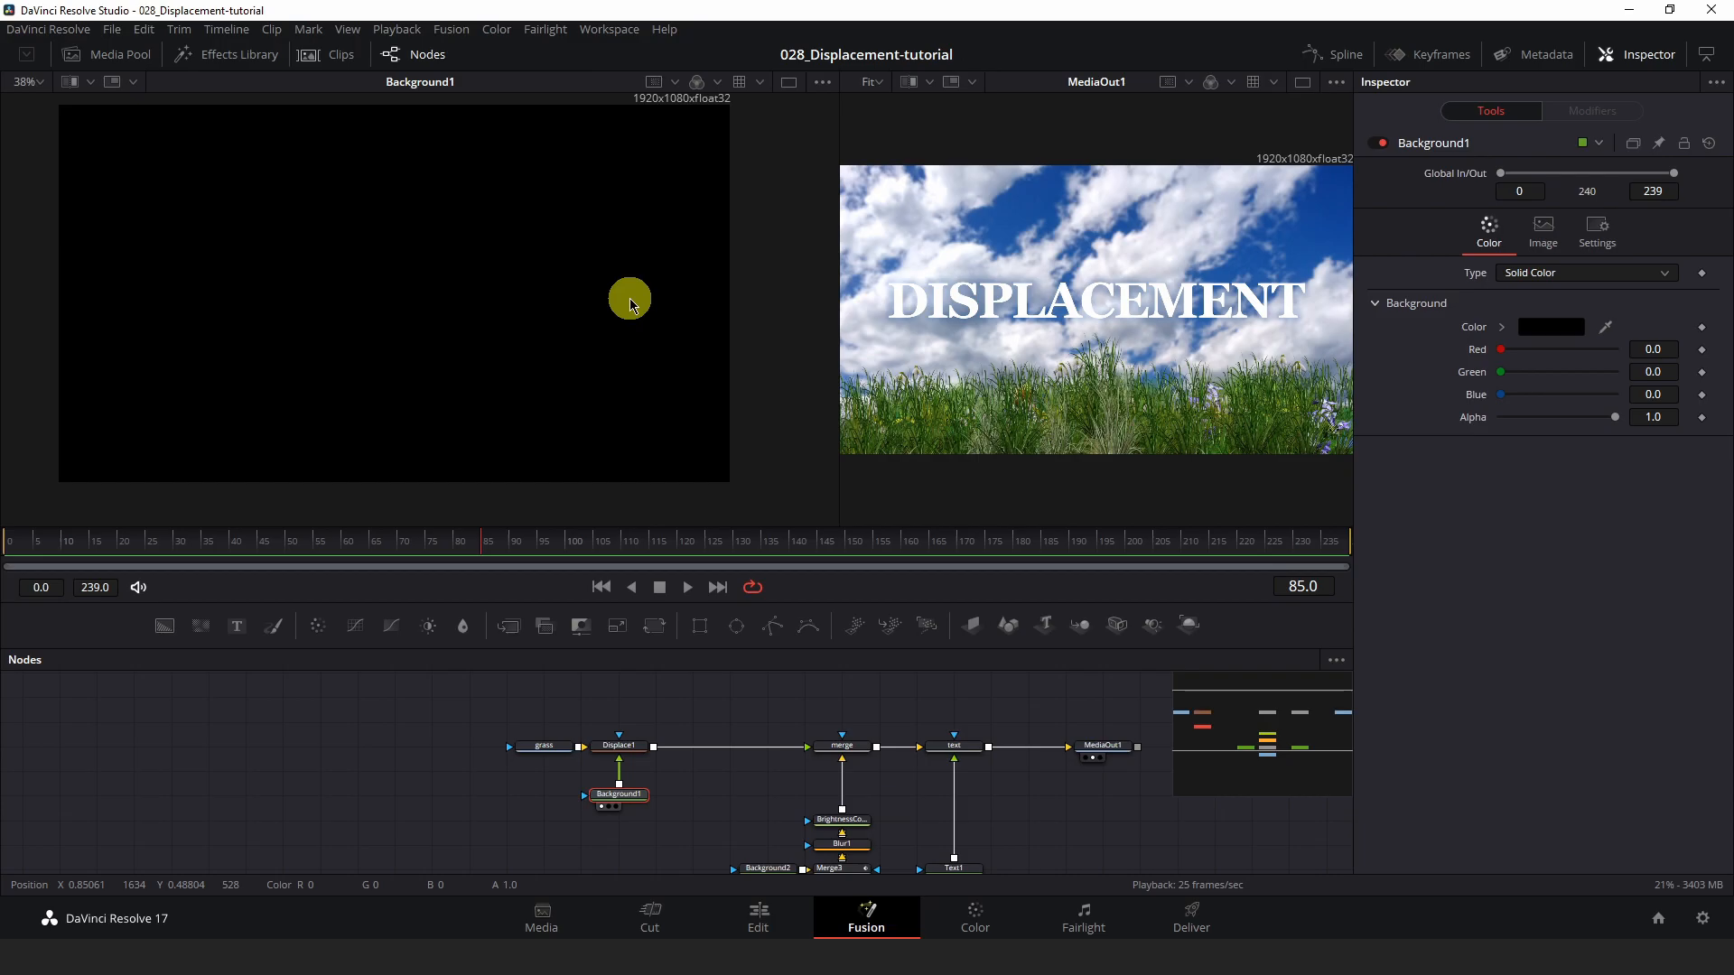
Change the Background1 type to Gradient and move the gradient's end point past the image edge, to about X 1.14, Y 0.46
click(1556, 276)
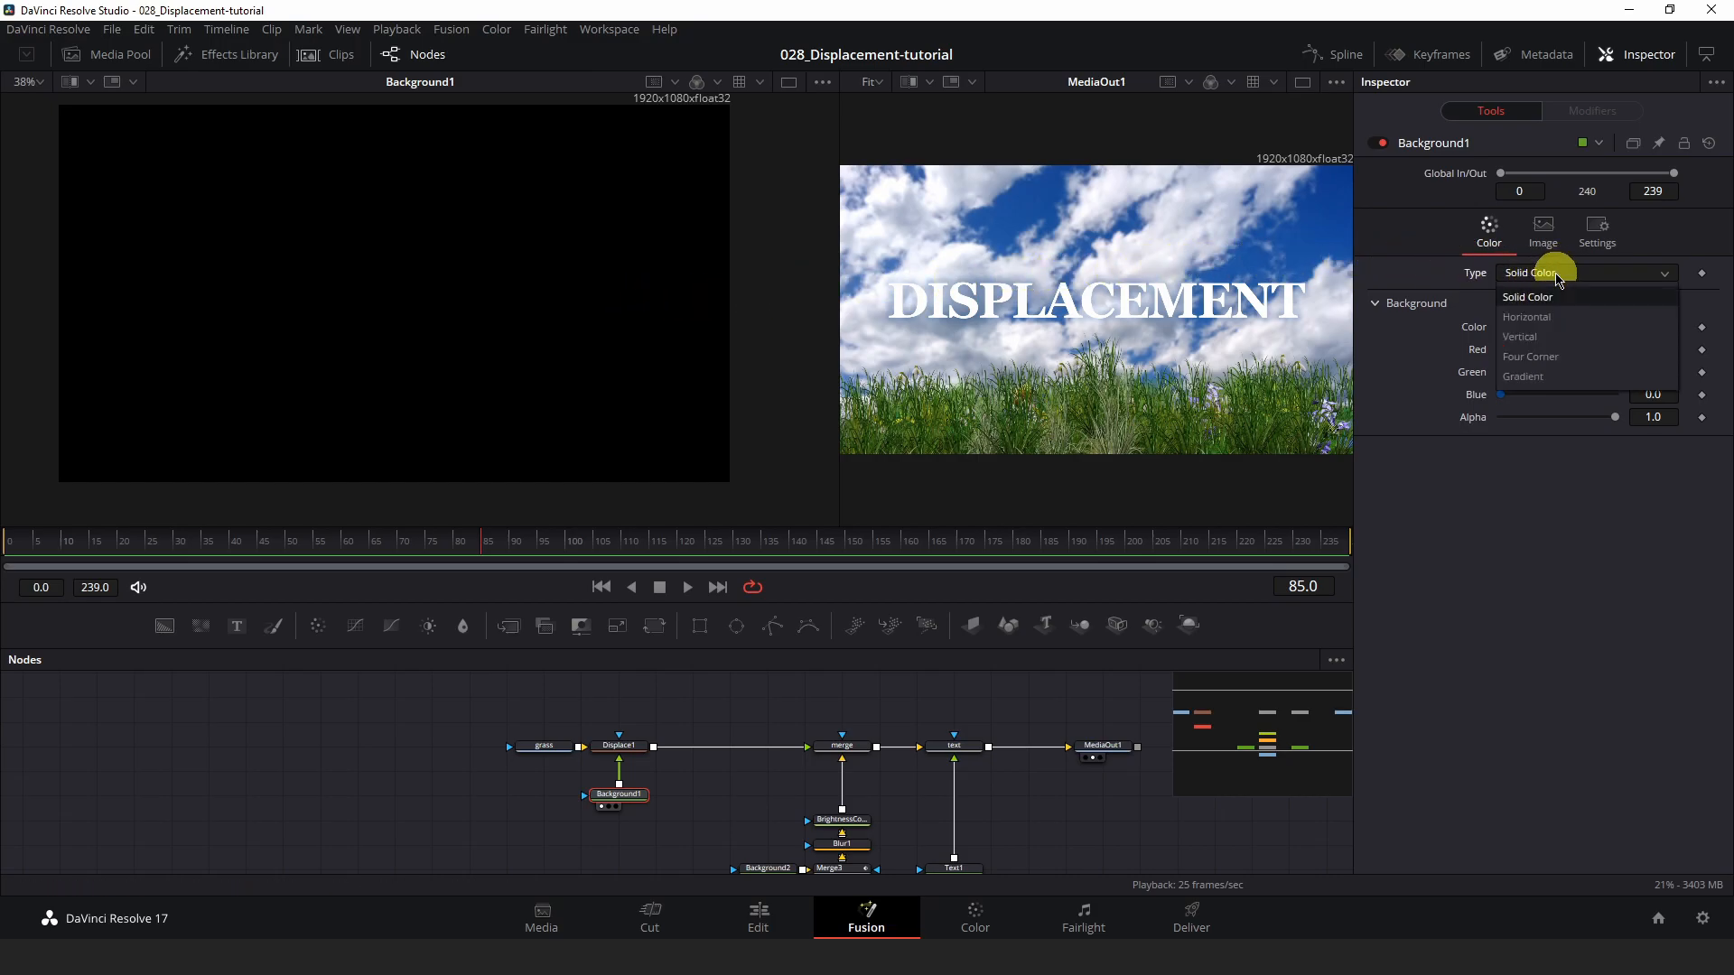
click(1537, 378)
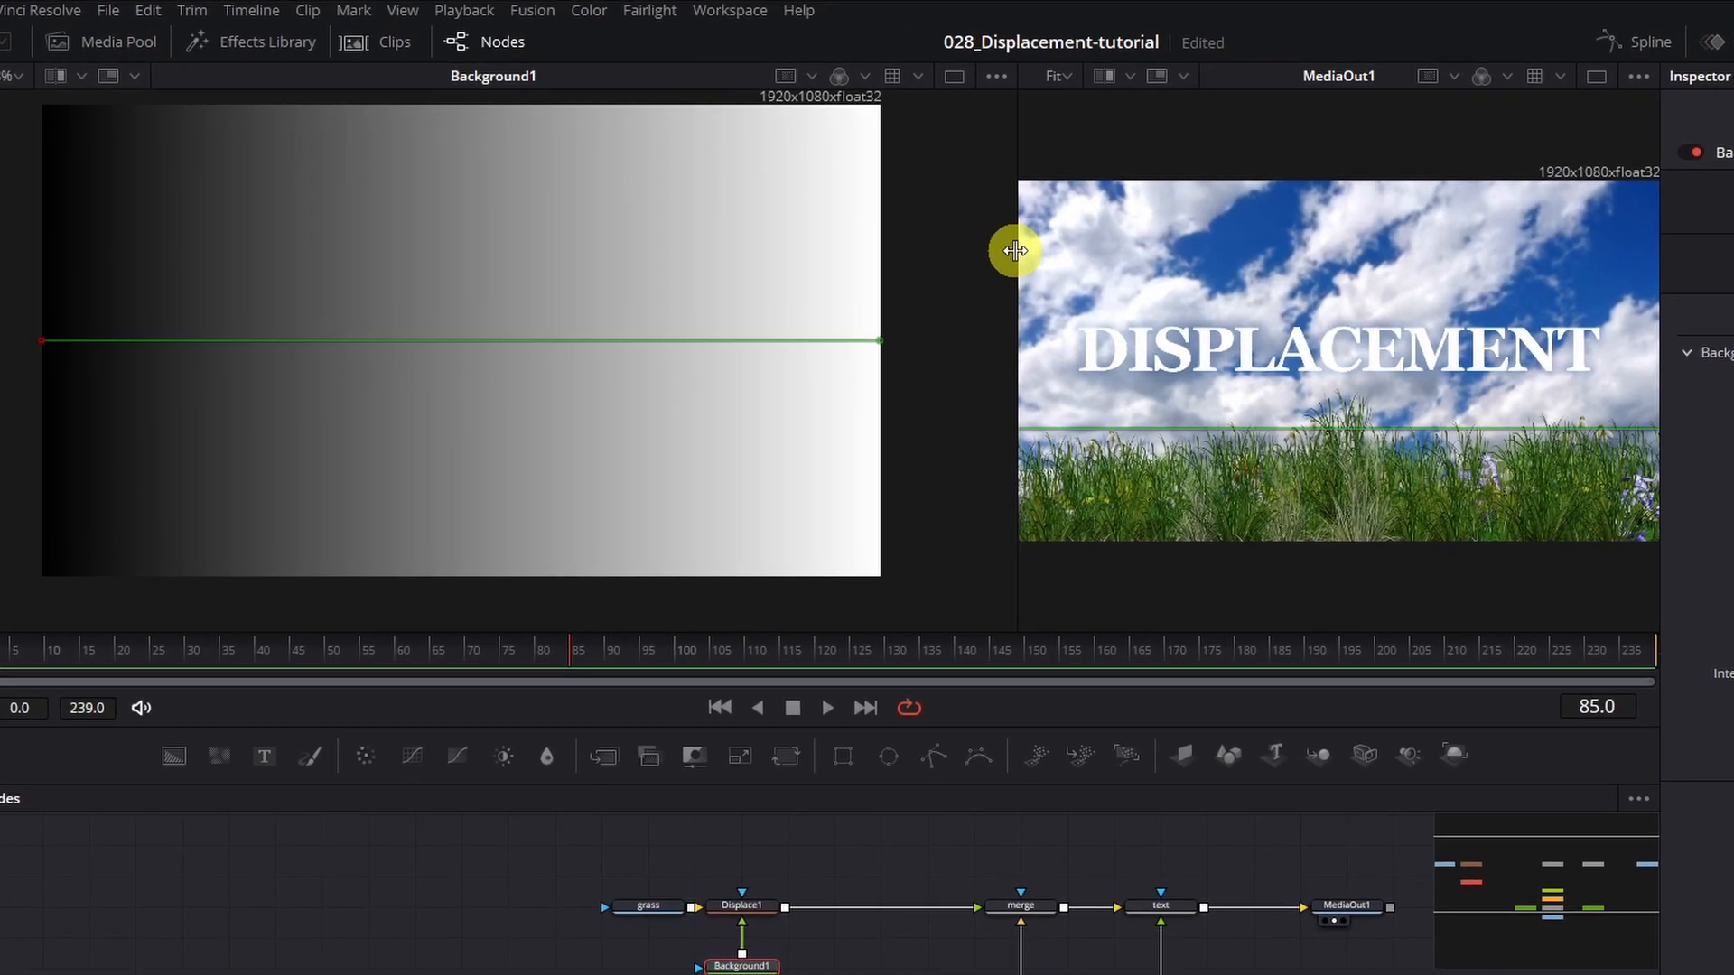
drag(965, 237, 774, 300)
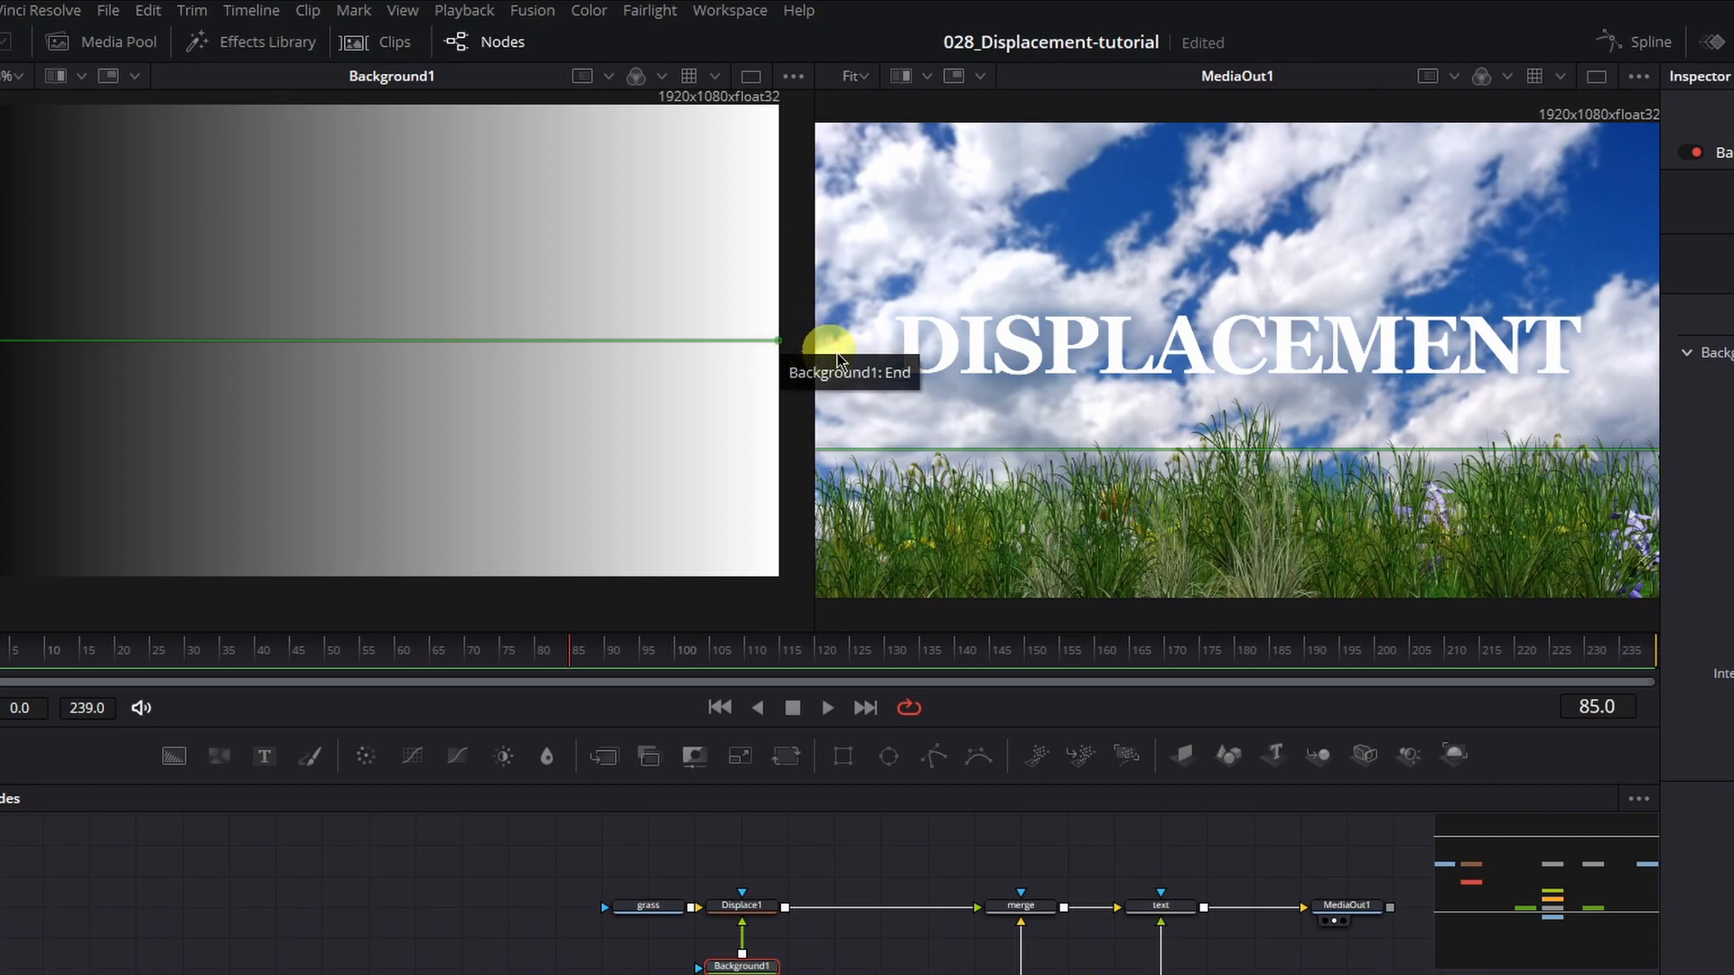
scroll(541, 394, down, 2)
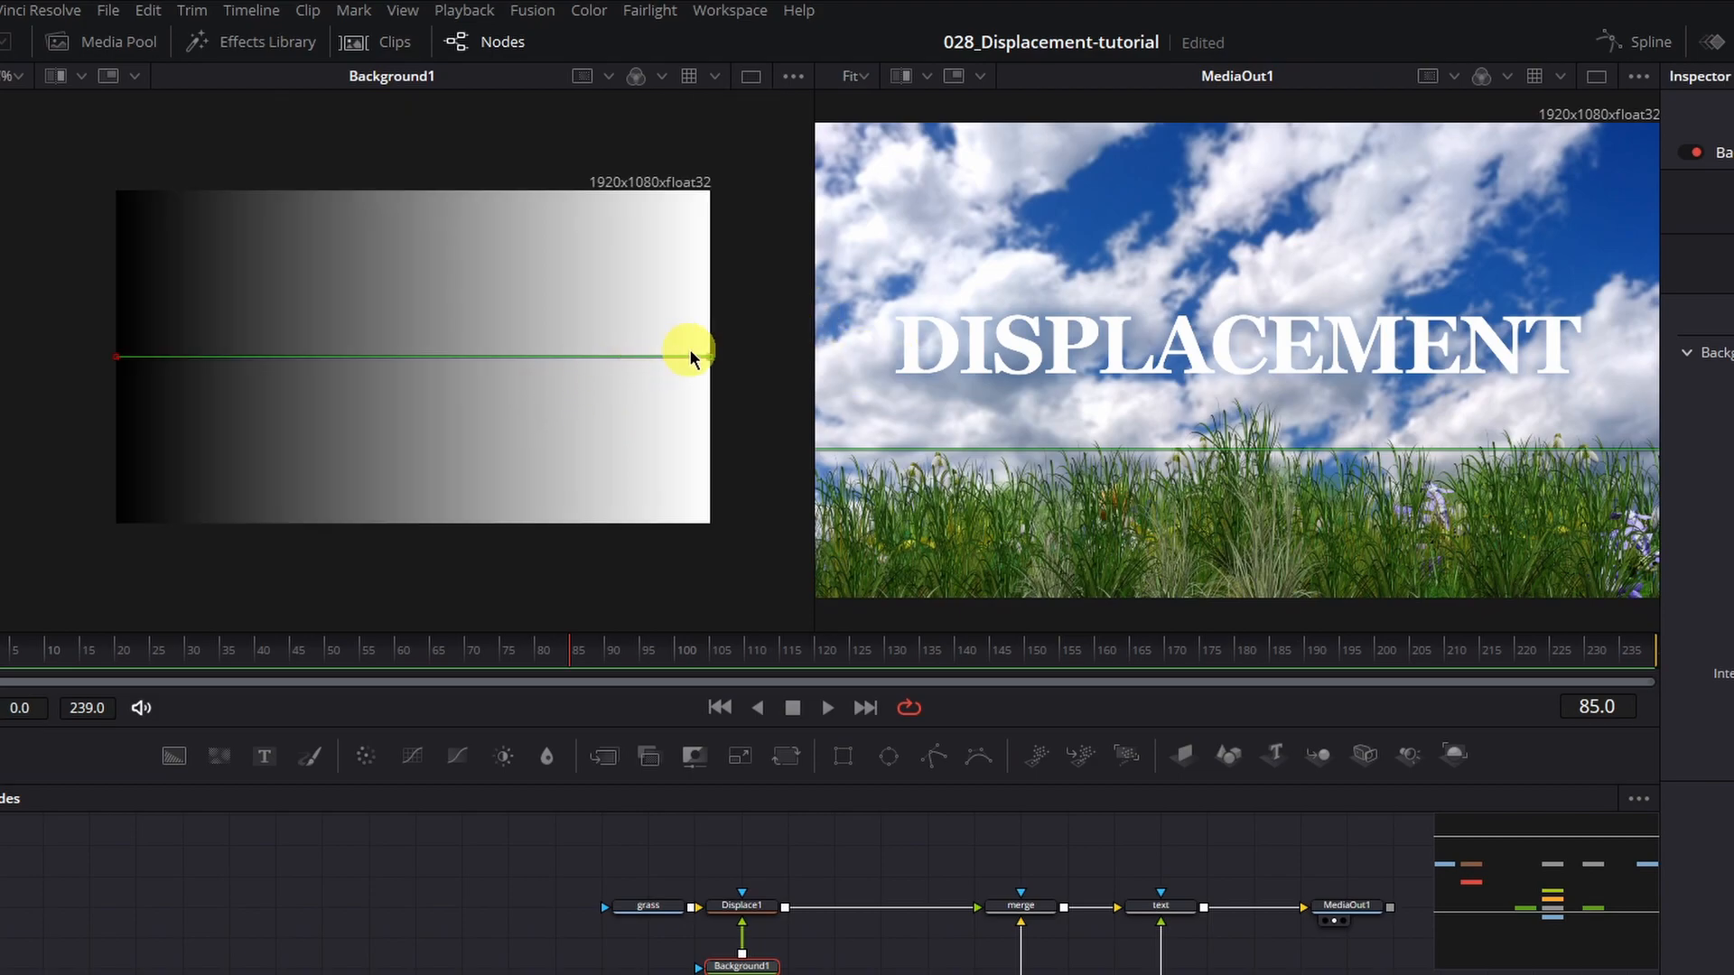
mouse_move(711, 361)
mouse_down()
mouse_move(213, 360)
mouse_move(731, 361)
mouse_up()
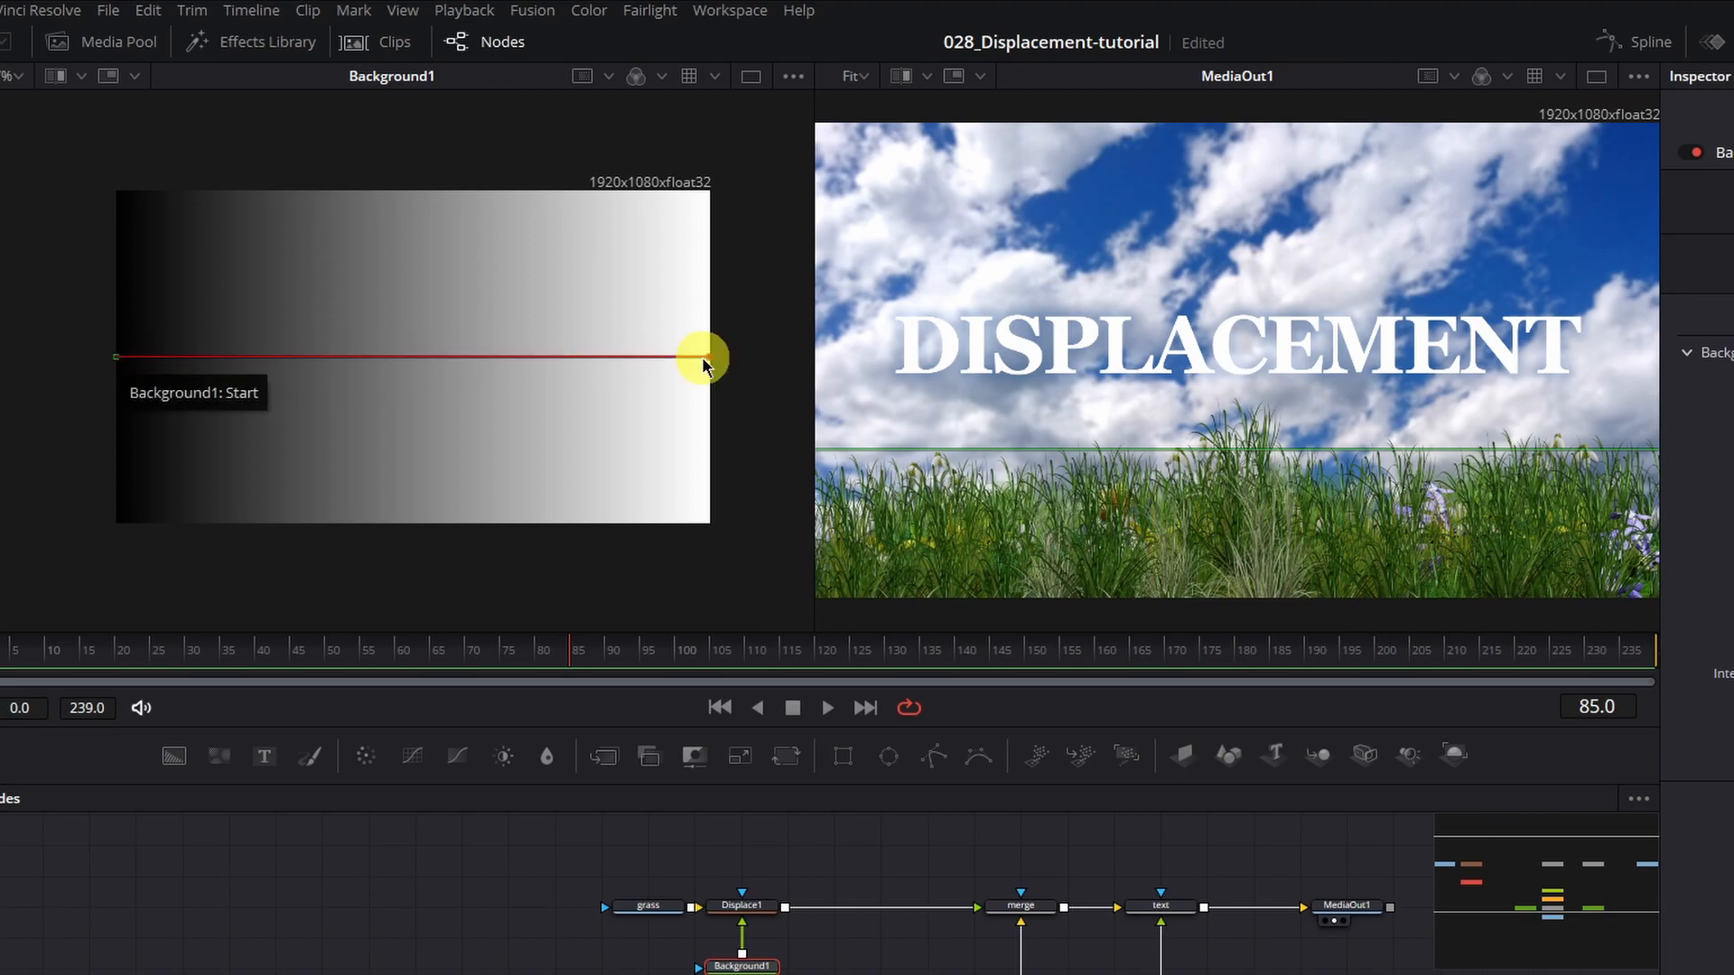
drag(709, 361, 755, 370)
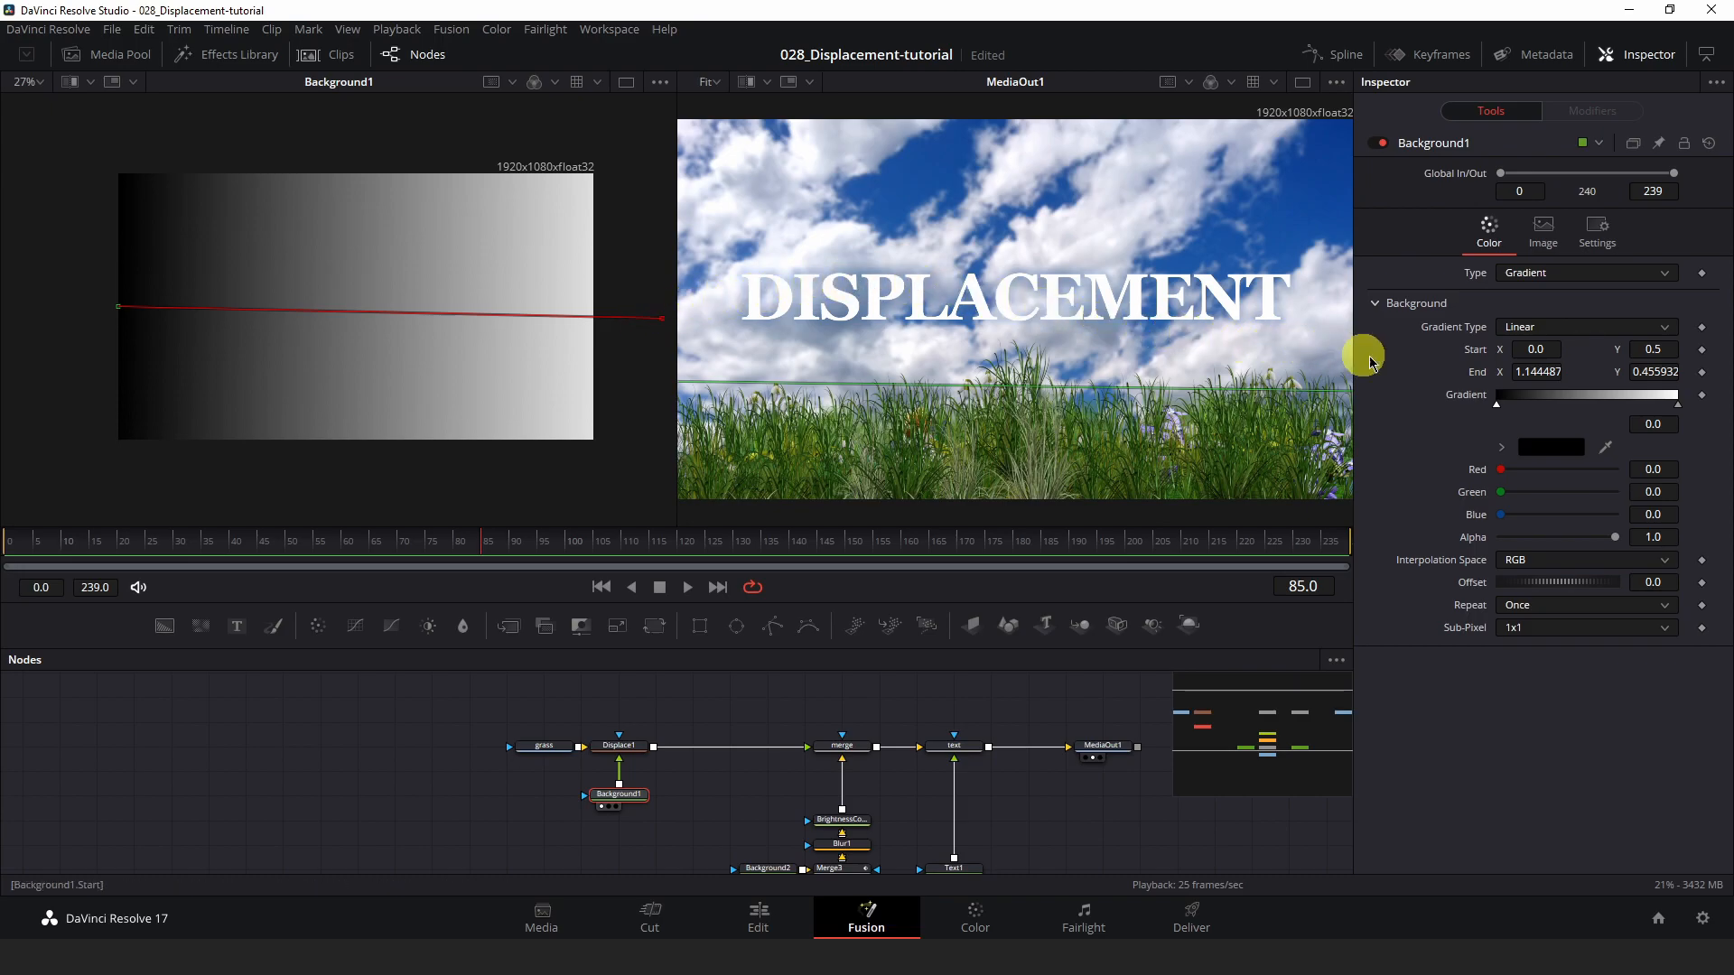
Change the gradient's white end colour to mid-grey with Red, Green and Blue all at 128
click(1676, 403)
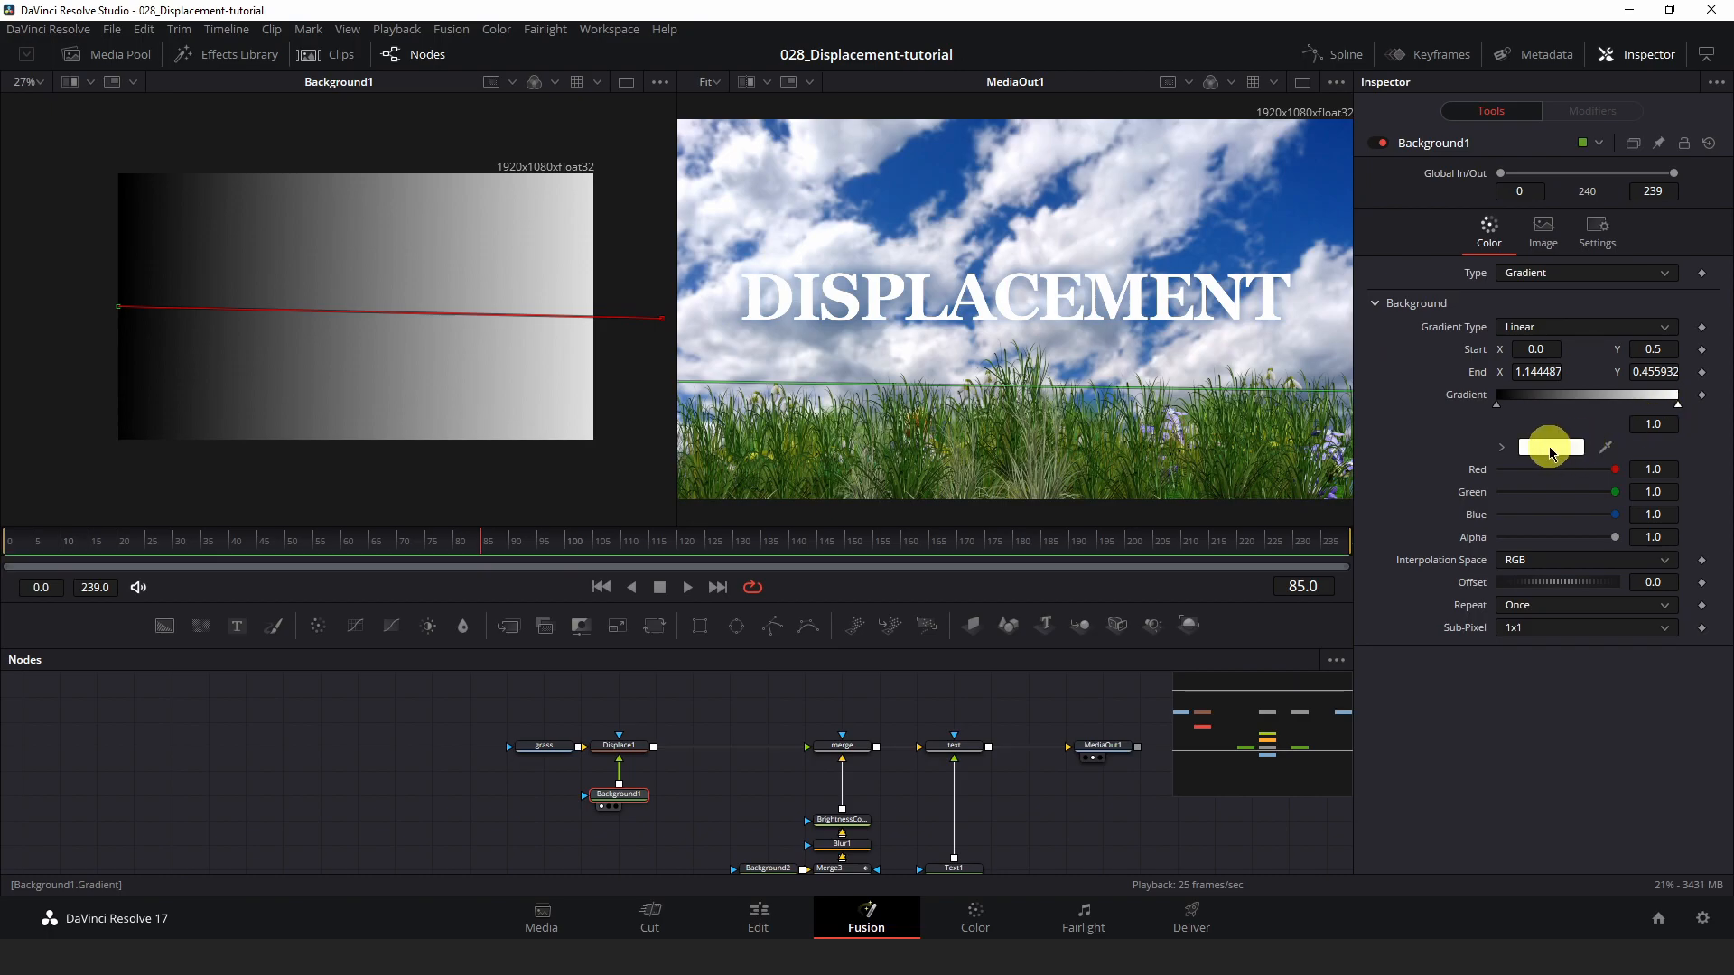
click(1550, 450)
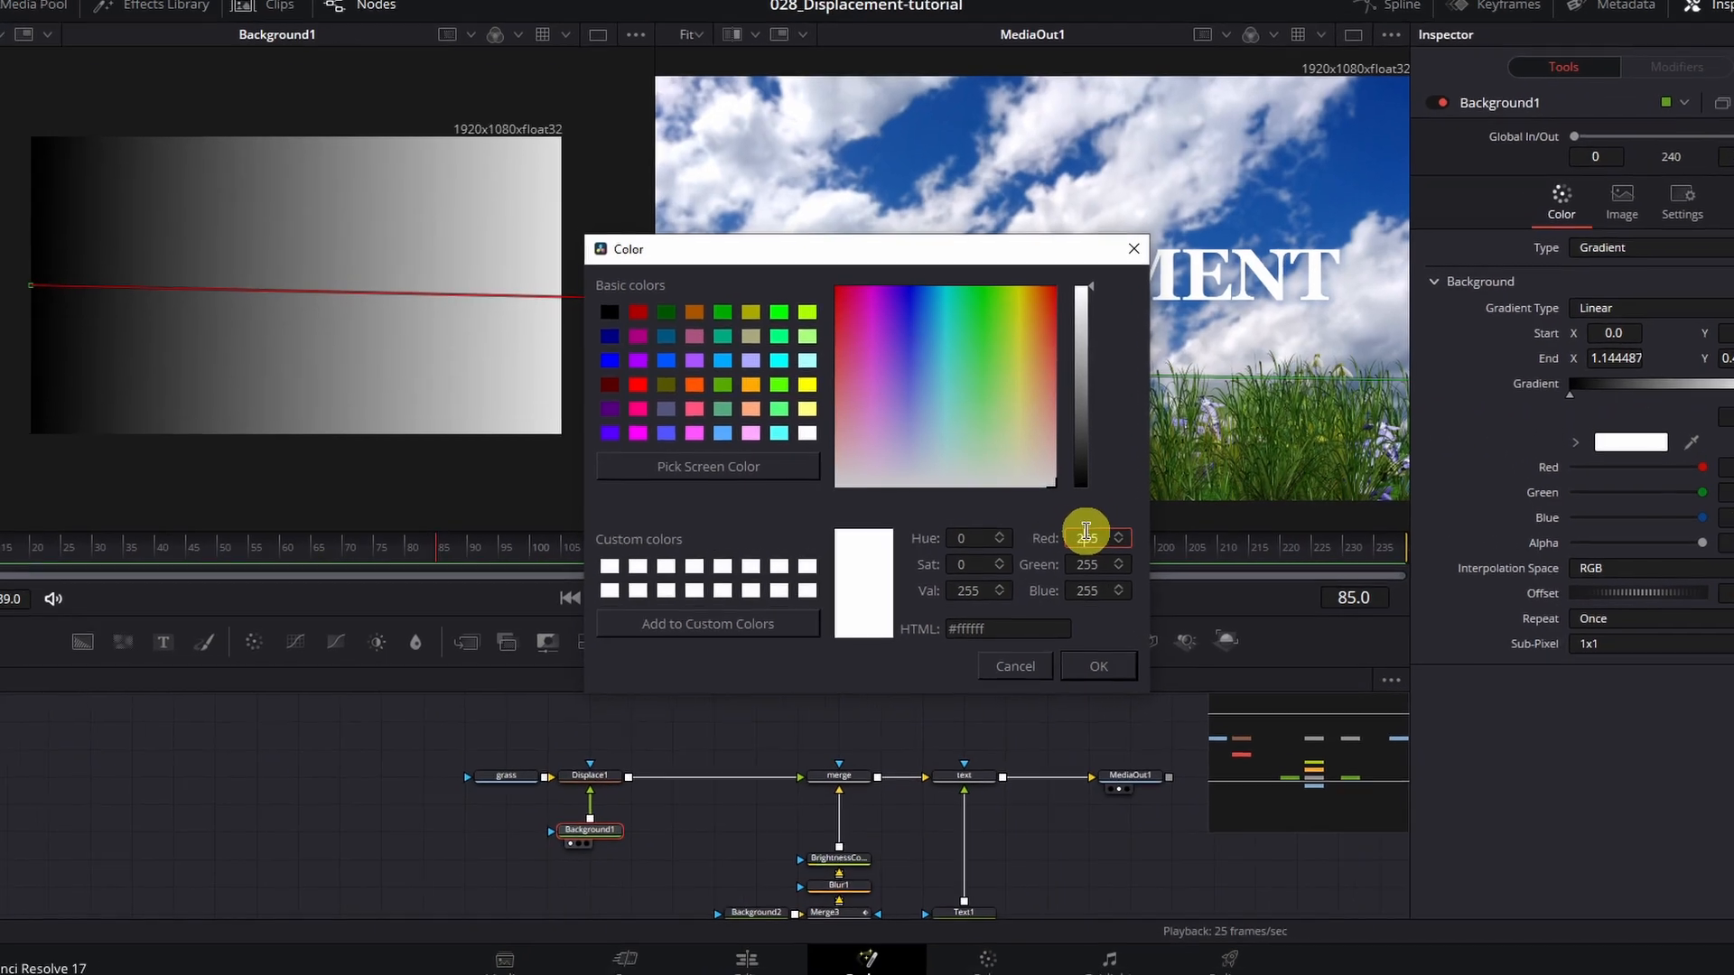
double_click(1064, 528)
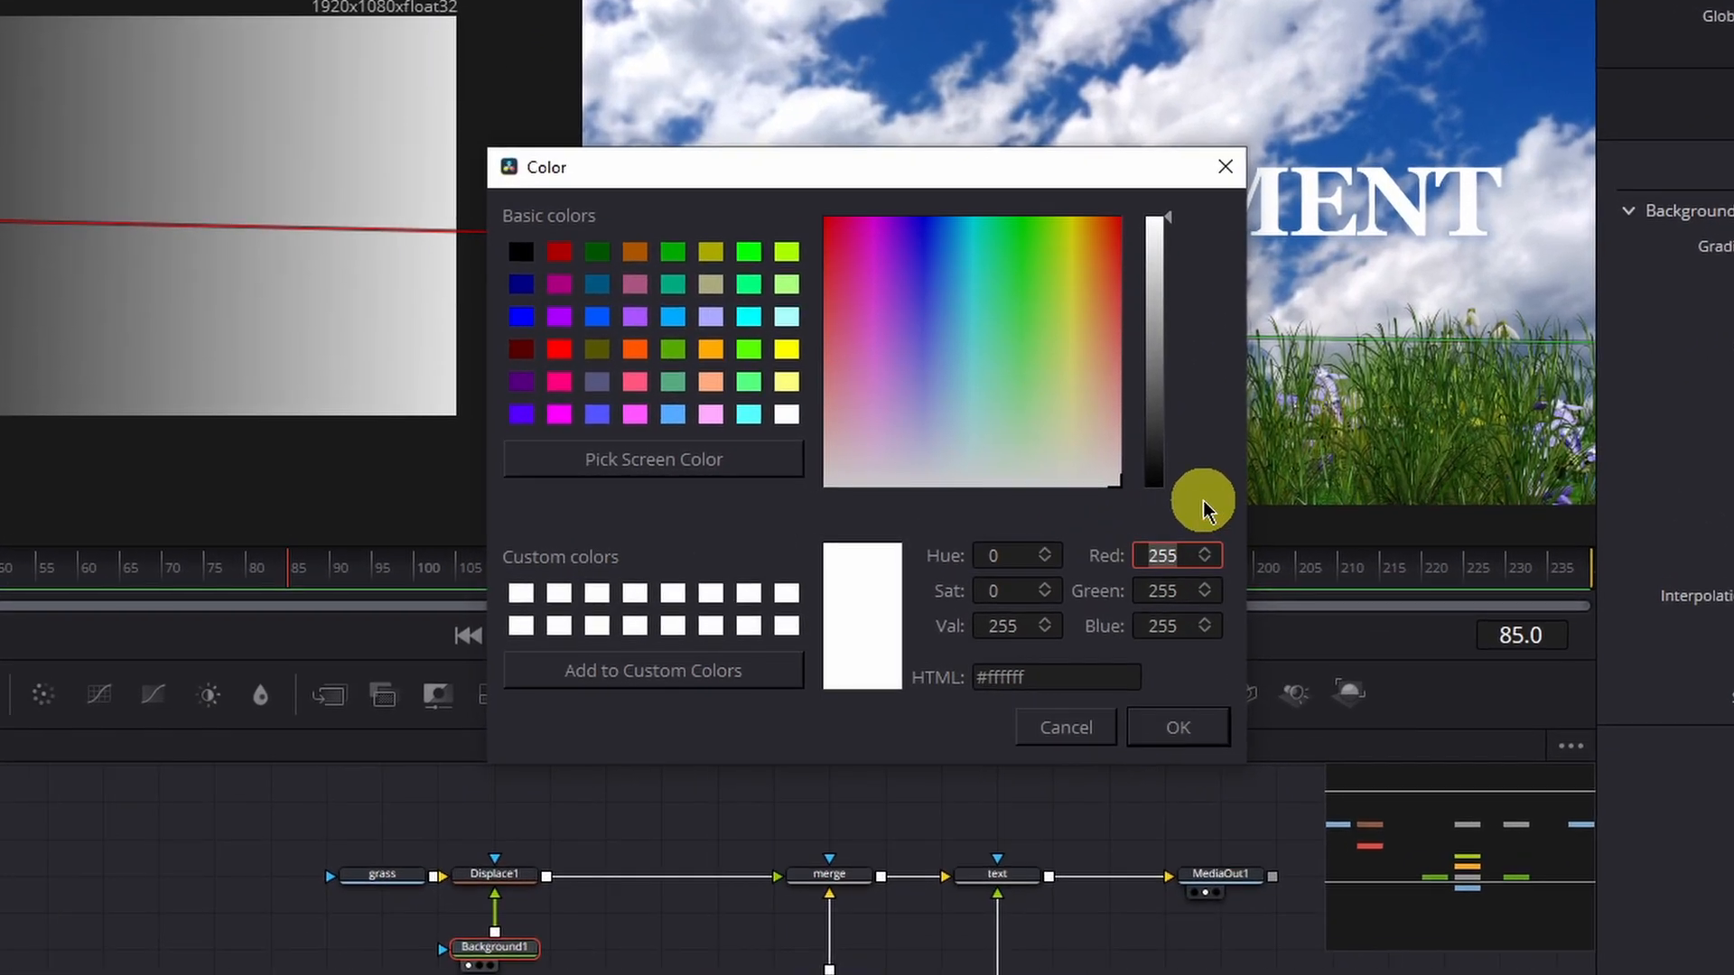
text(128)
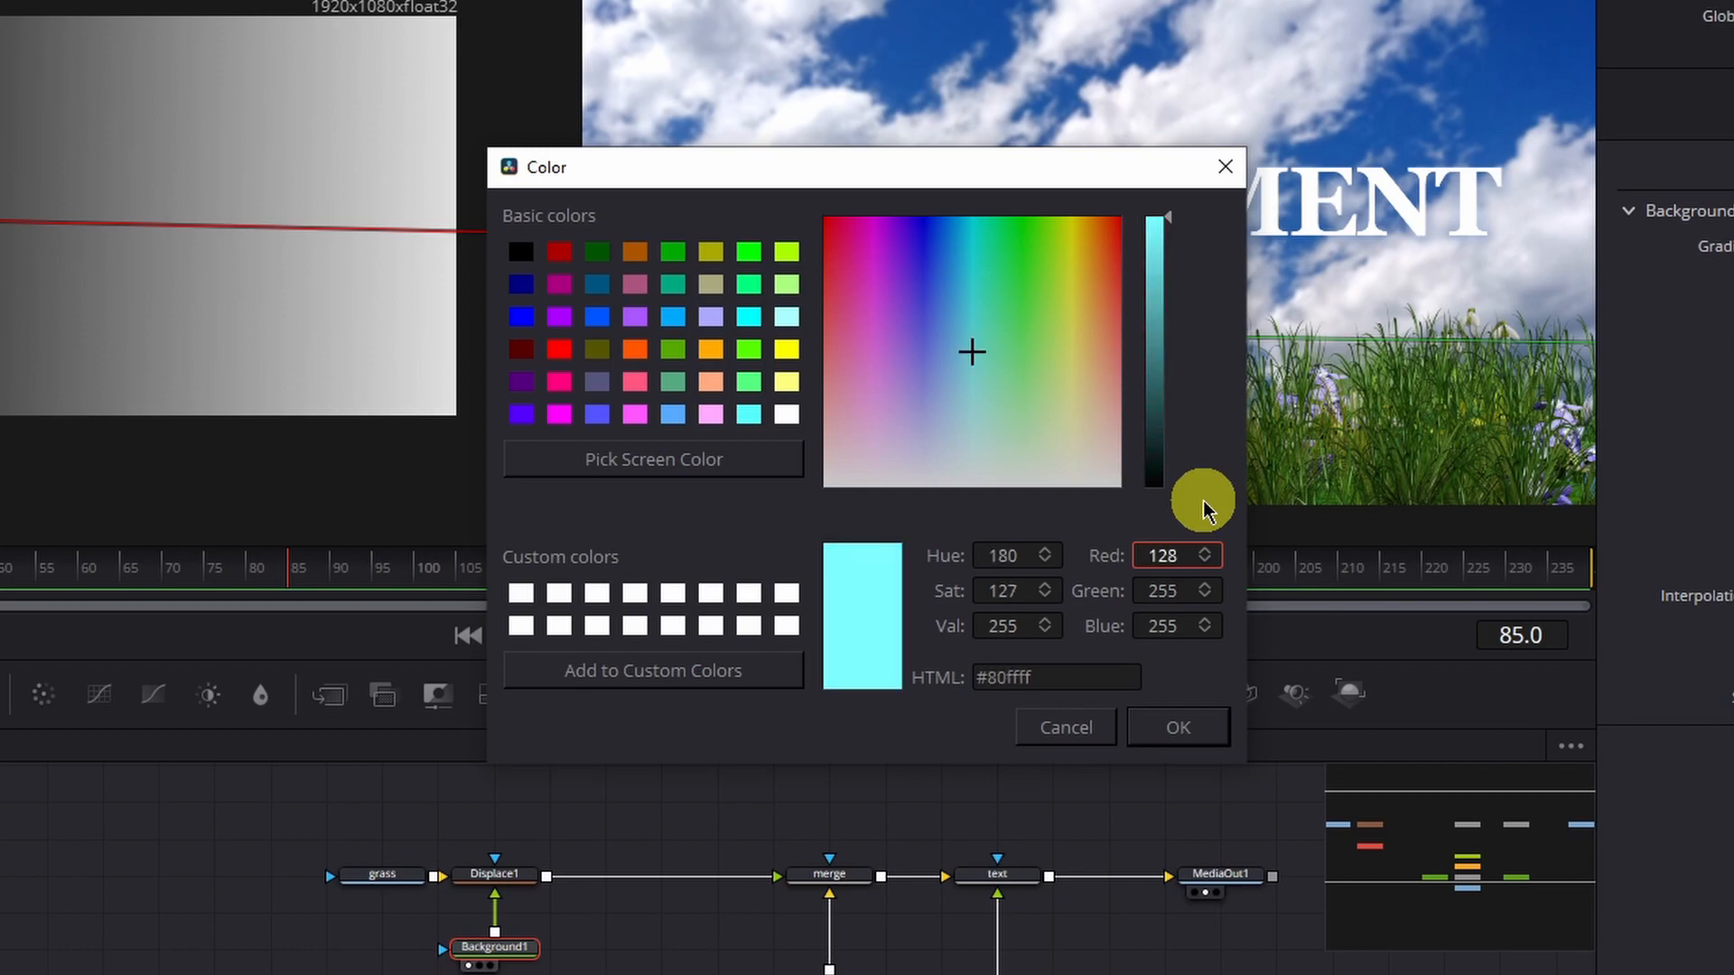
key(Tab)
text(128)
key(Tab)
text(128)
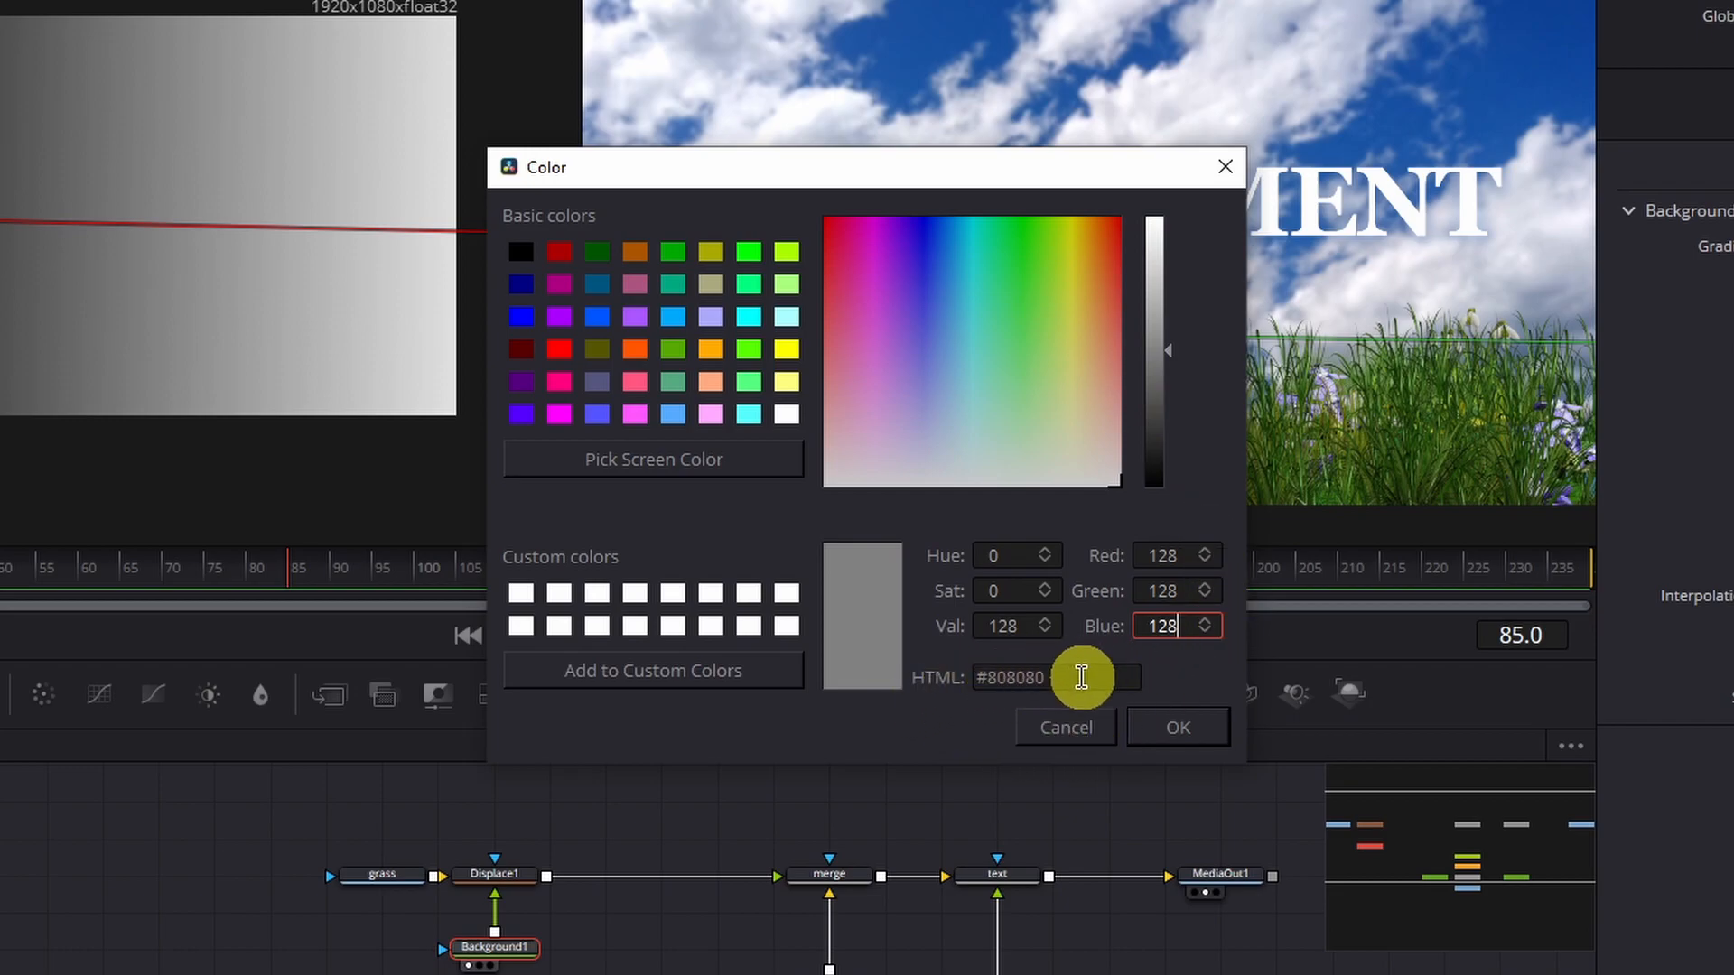
click(1181, 736)
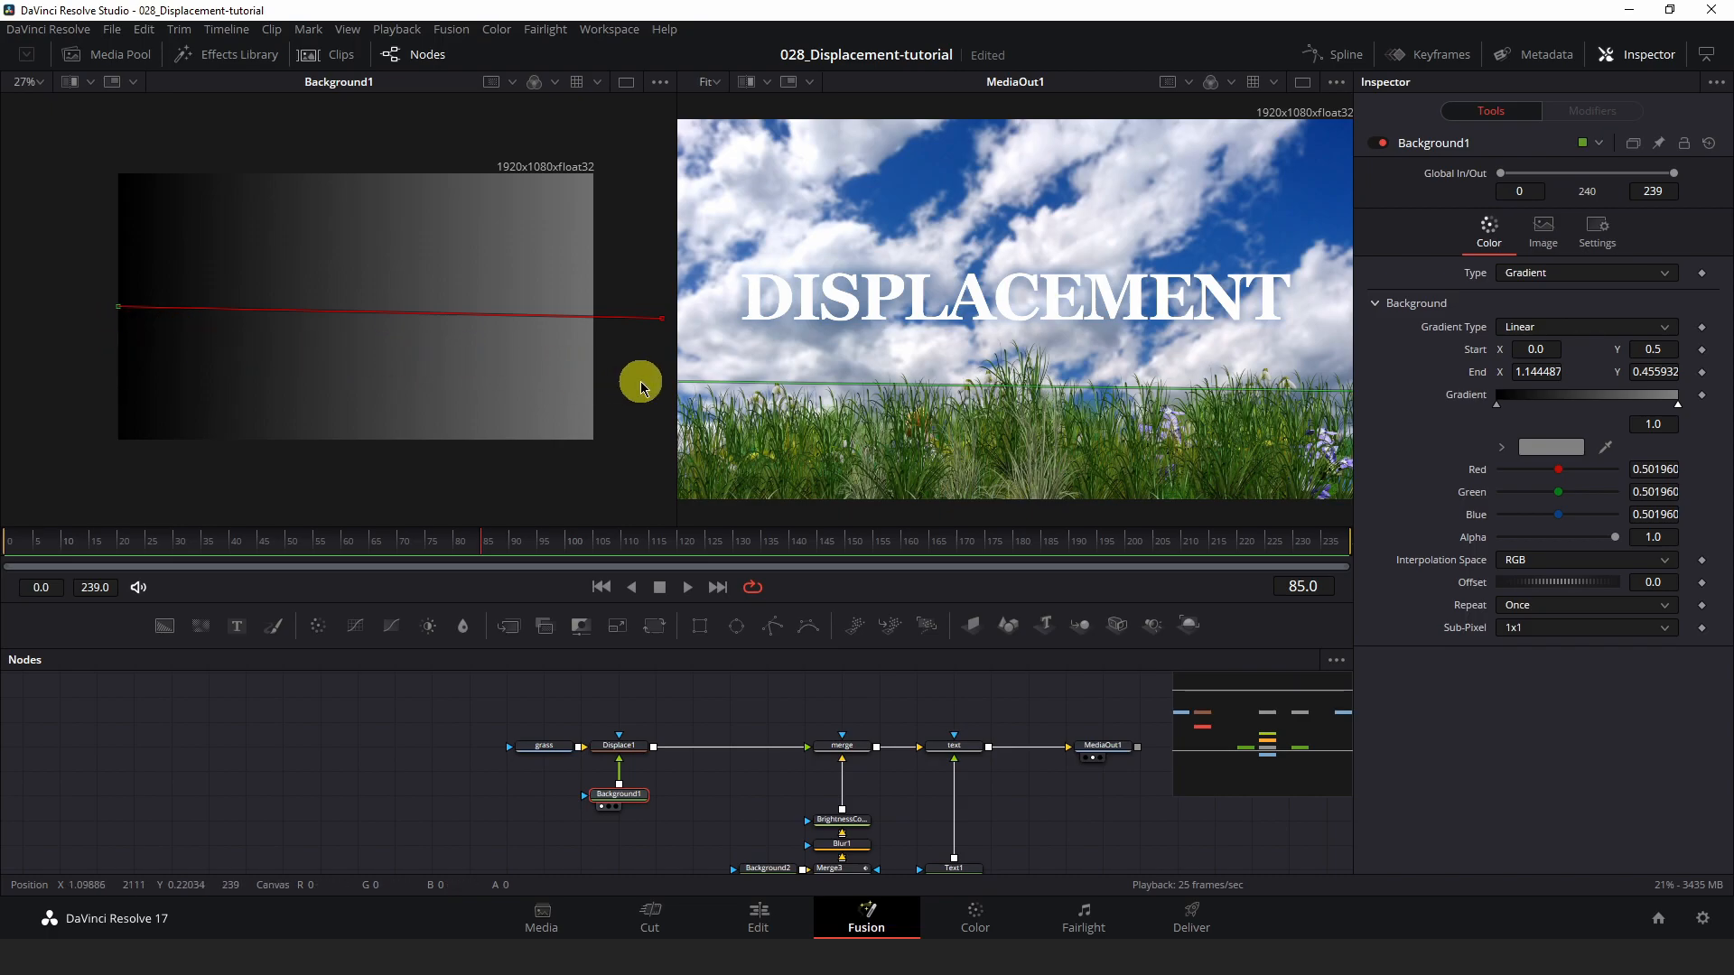
Set the gradient's Repeat mode to Ping-Pong and move its end point to about X 0.35, Y 0.09
click(1553, 607)
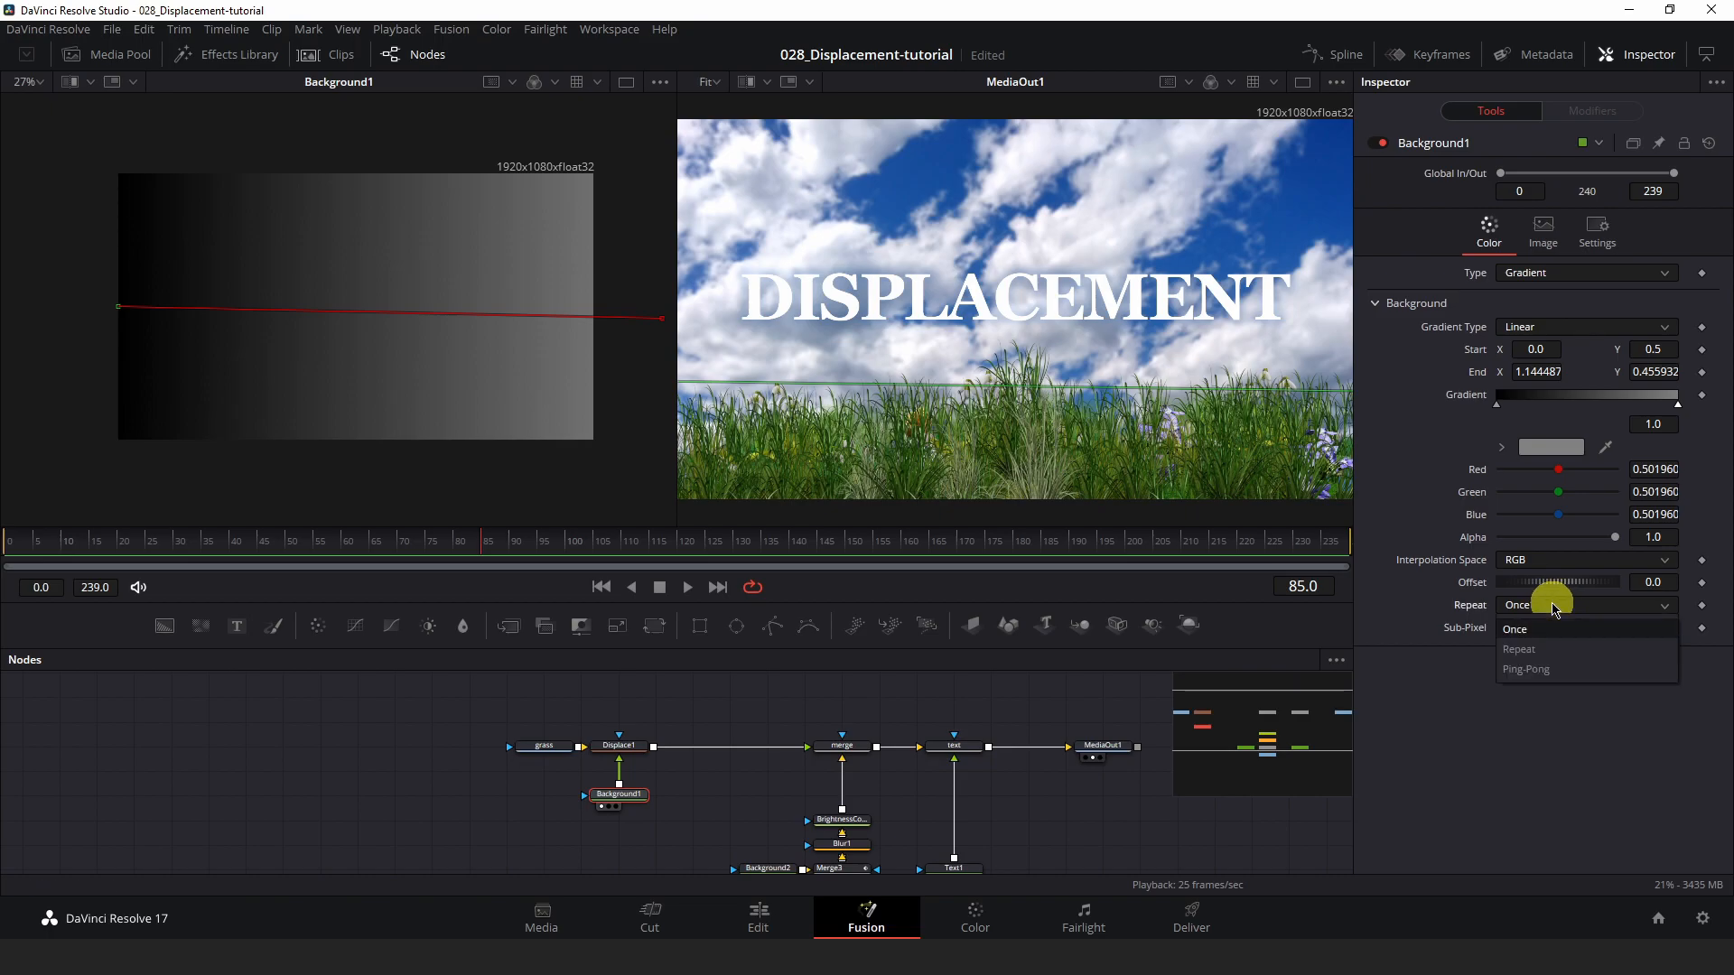
click(1533, 671)
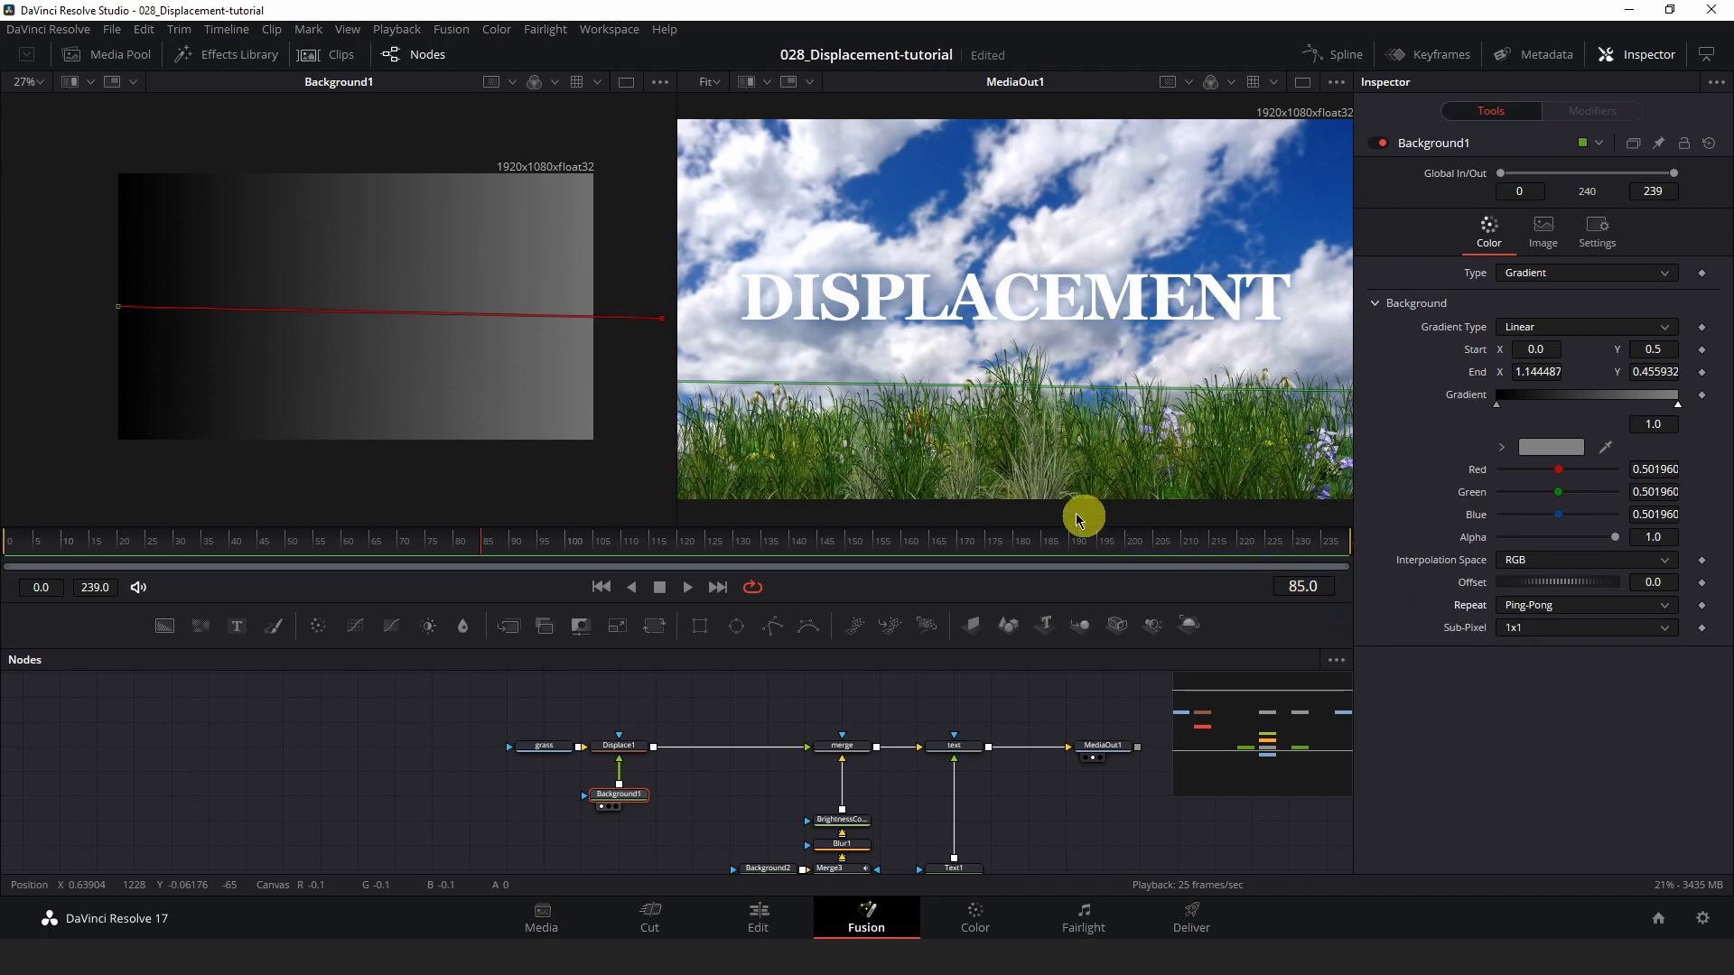
drag(664, 327, 283, 416)
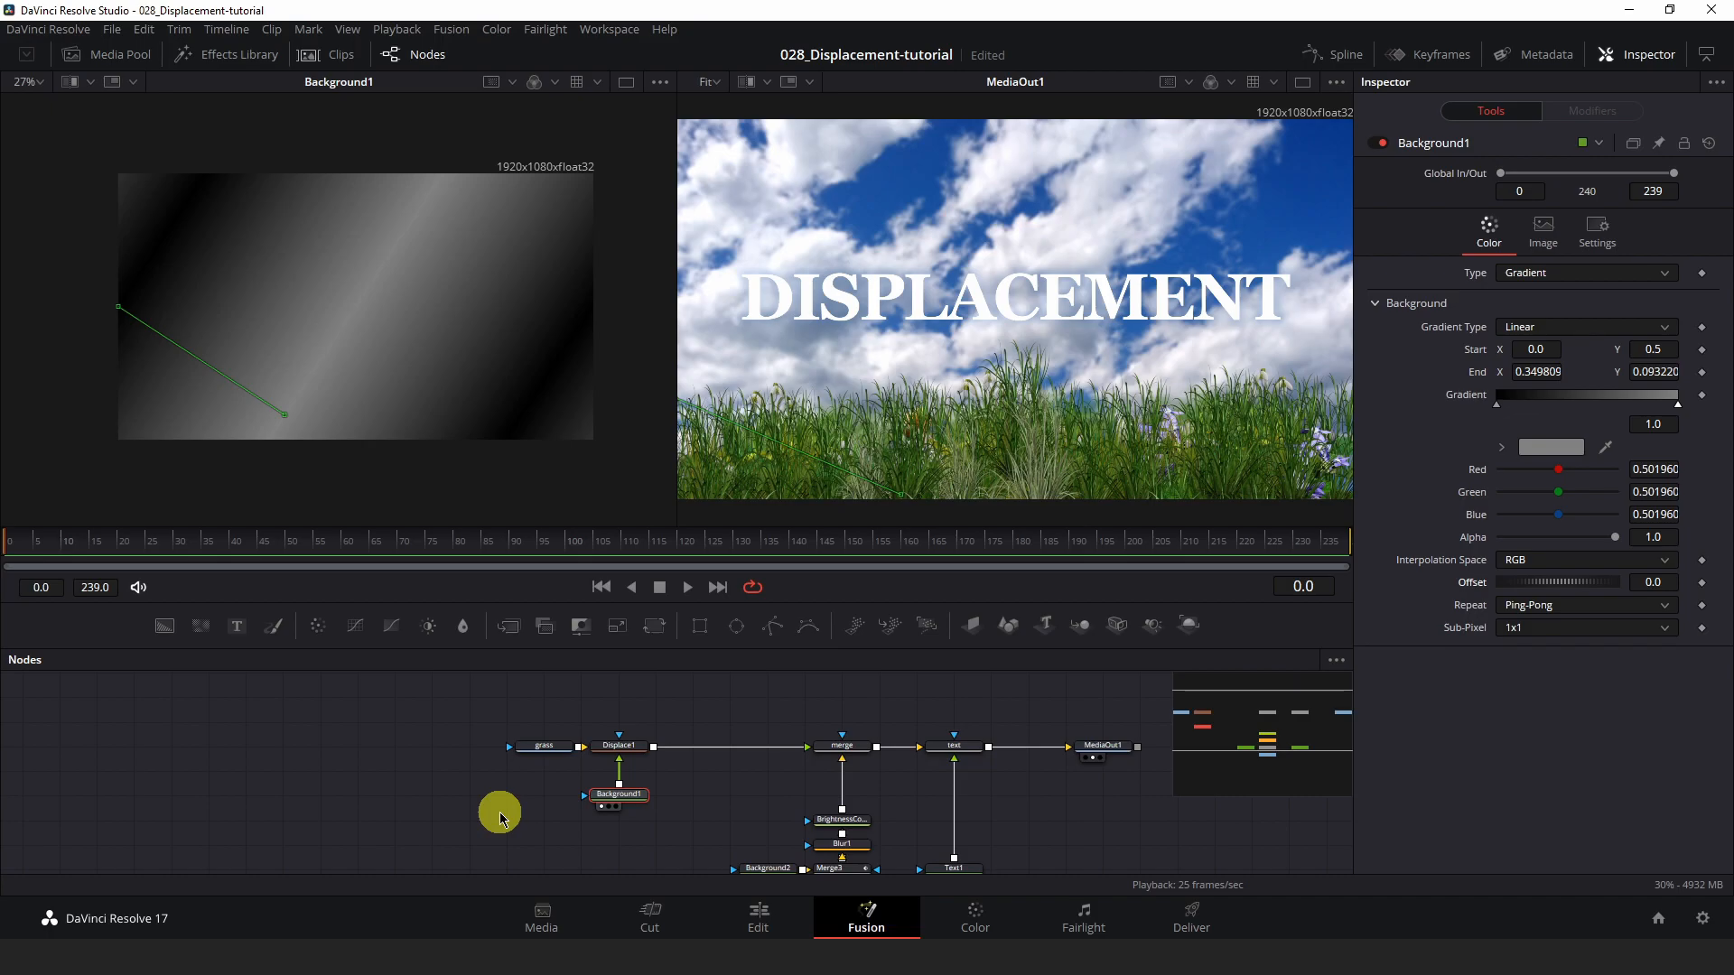
Save the project and add a keyframe for the gradient's Offset at frame 0
key(ctrl+s)
drag(161, 548, 5, 555)
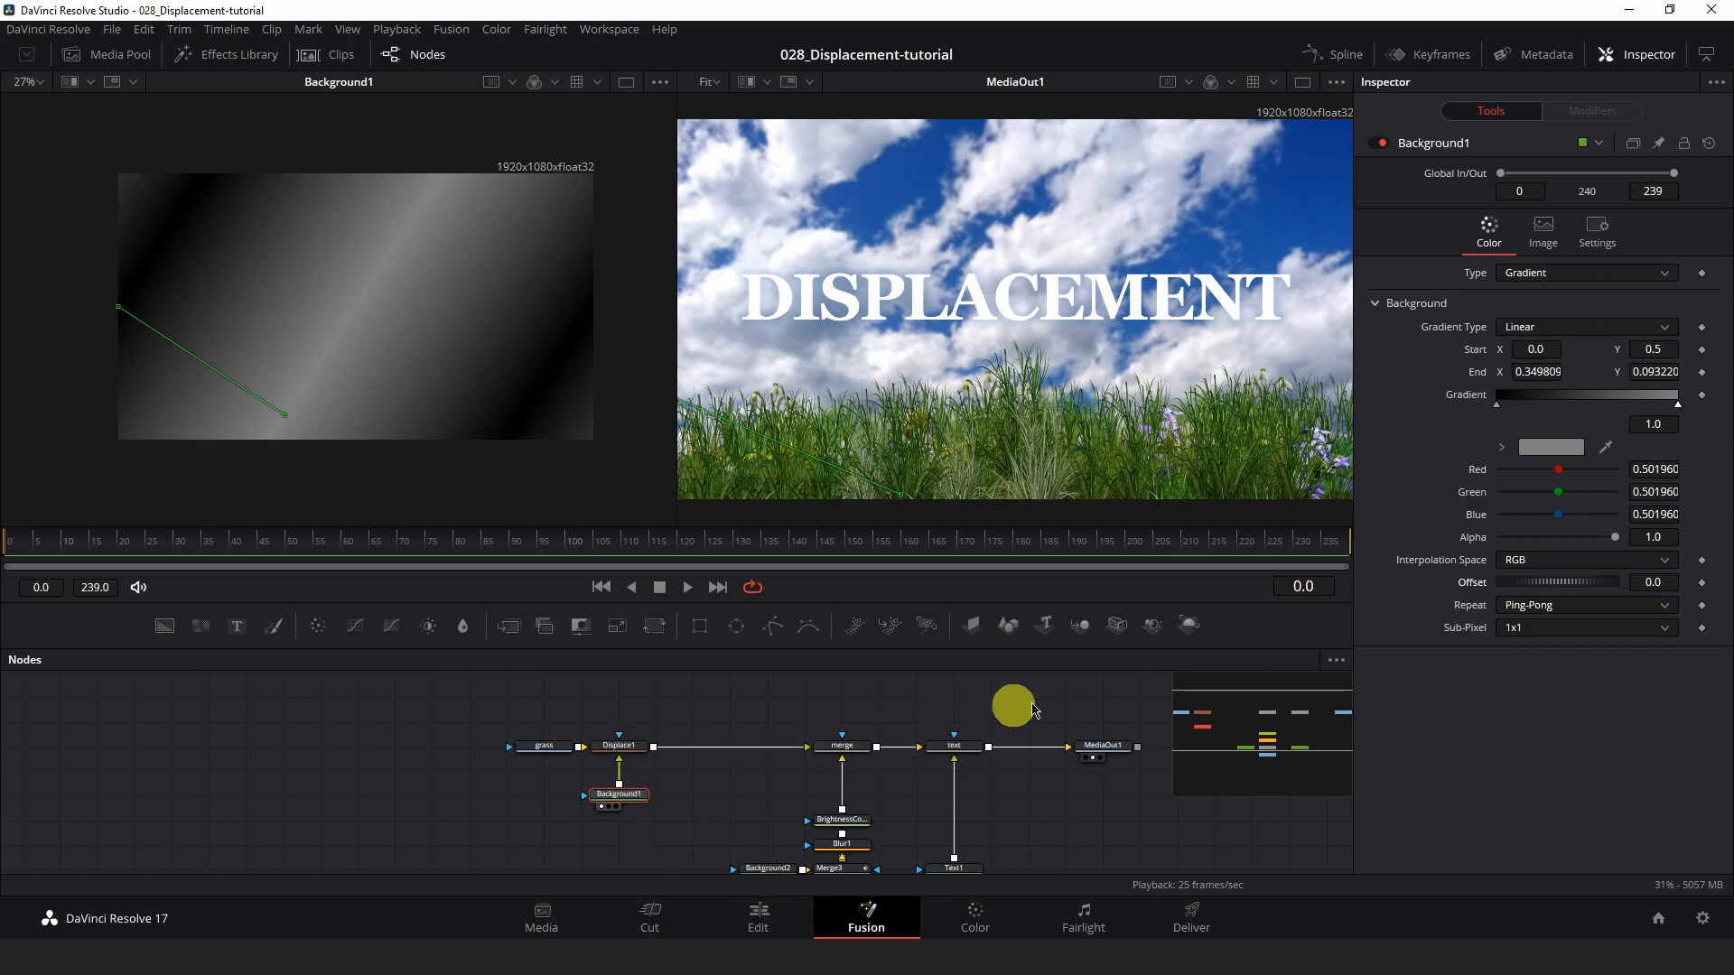
click(1701, 583)
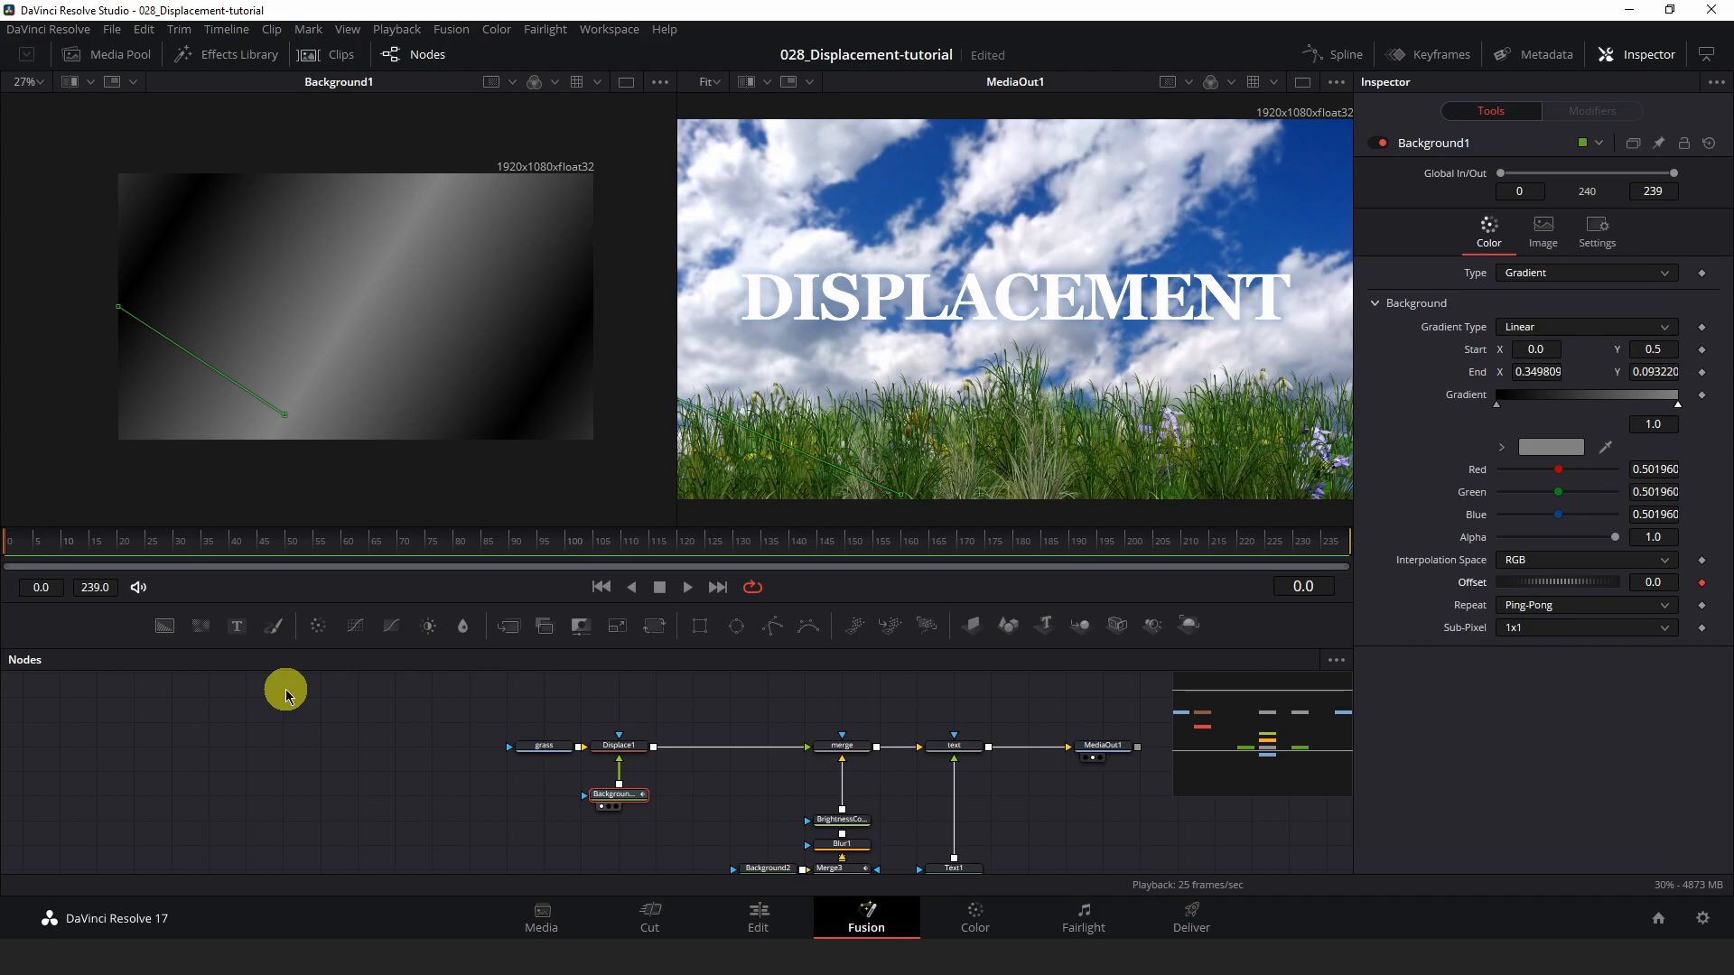
Keyframe the gradient's Offset at frame 48 with a value of 2.0 and save the project
click(272, 546)
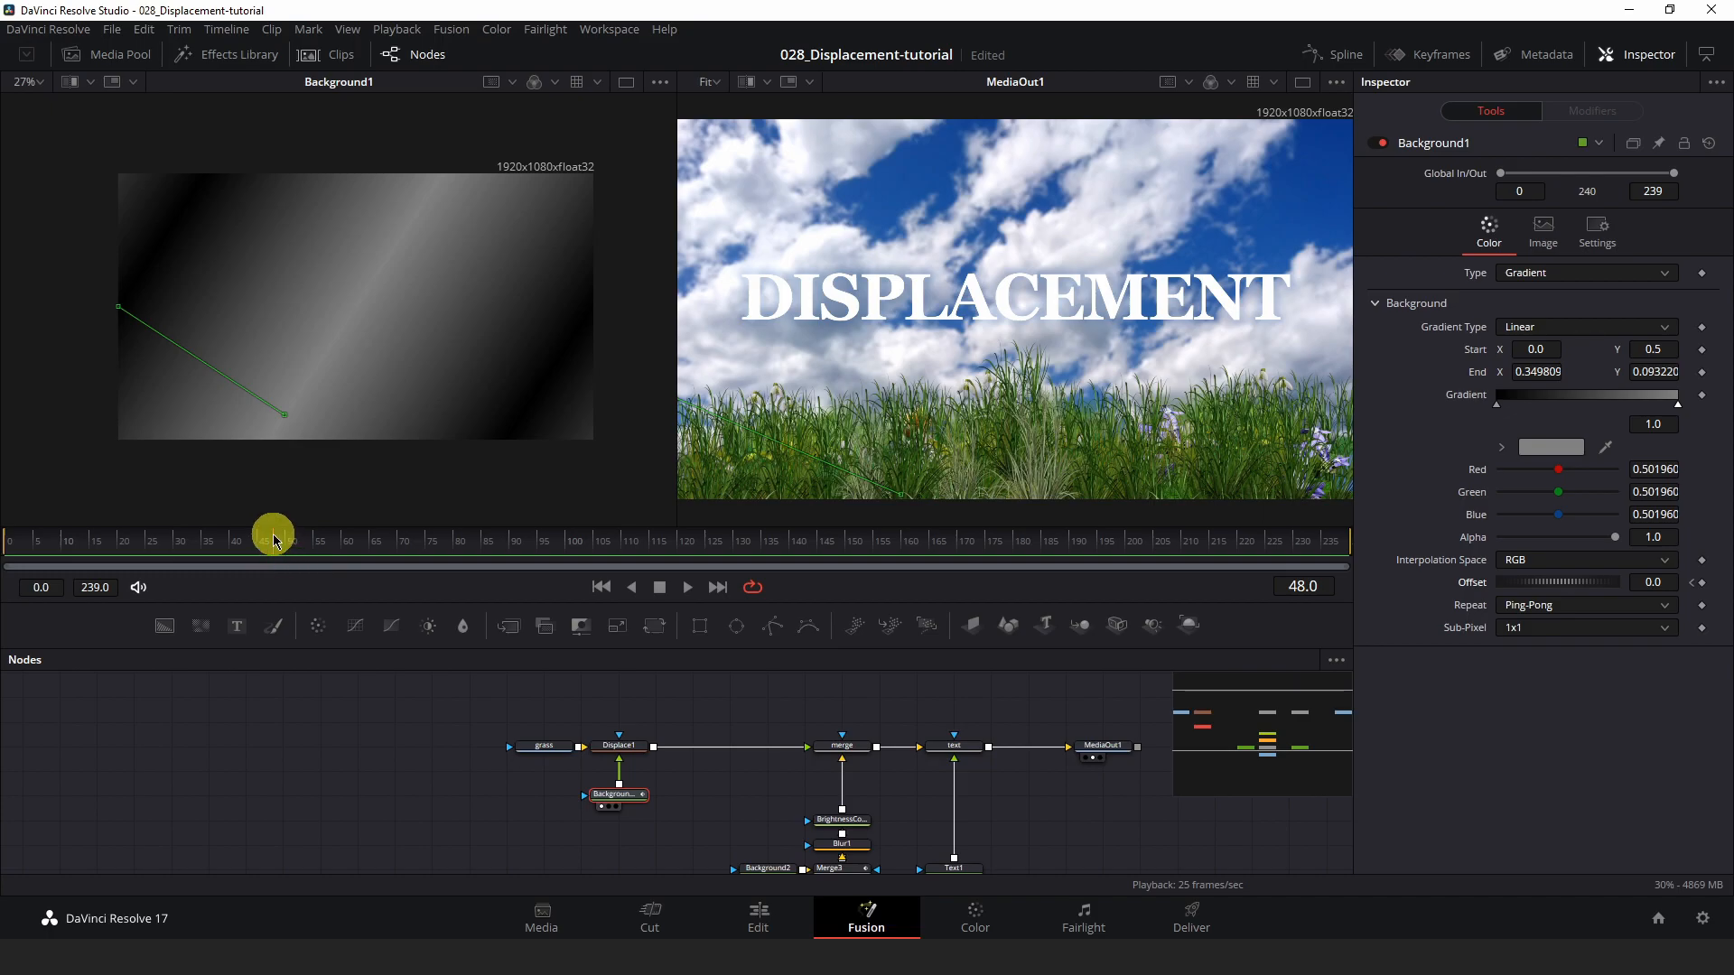
click(1710, 583)
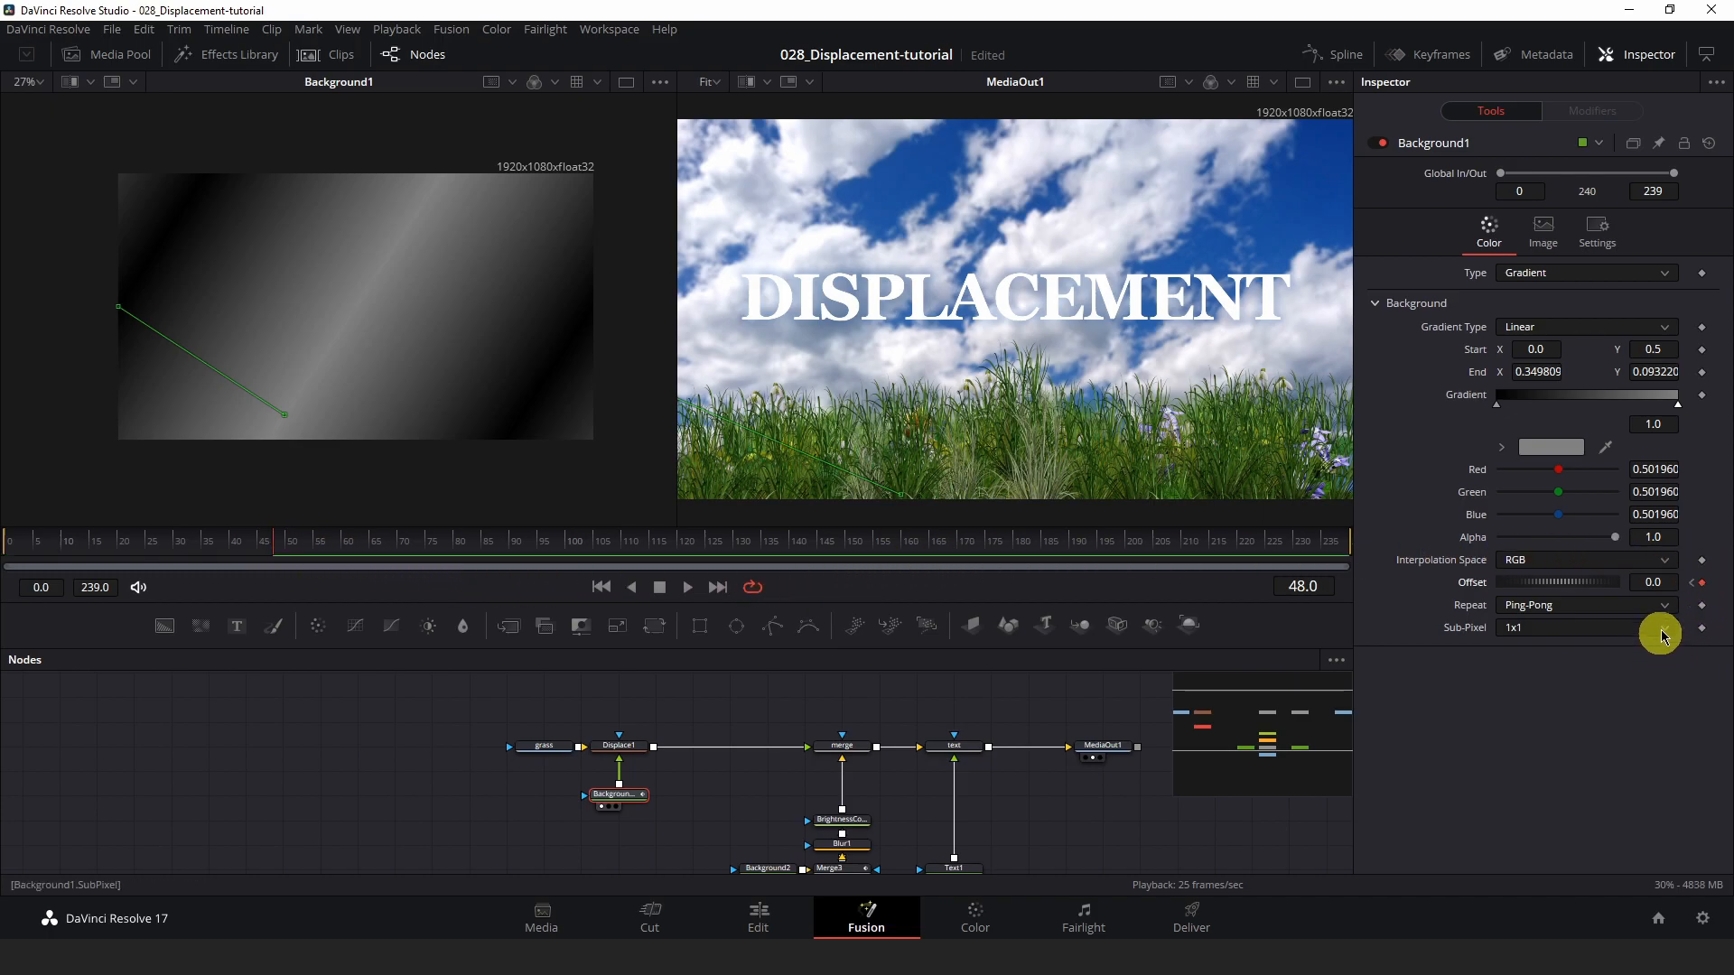
click(1663, 582)
text(2.0)
key(Tab)
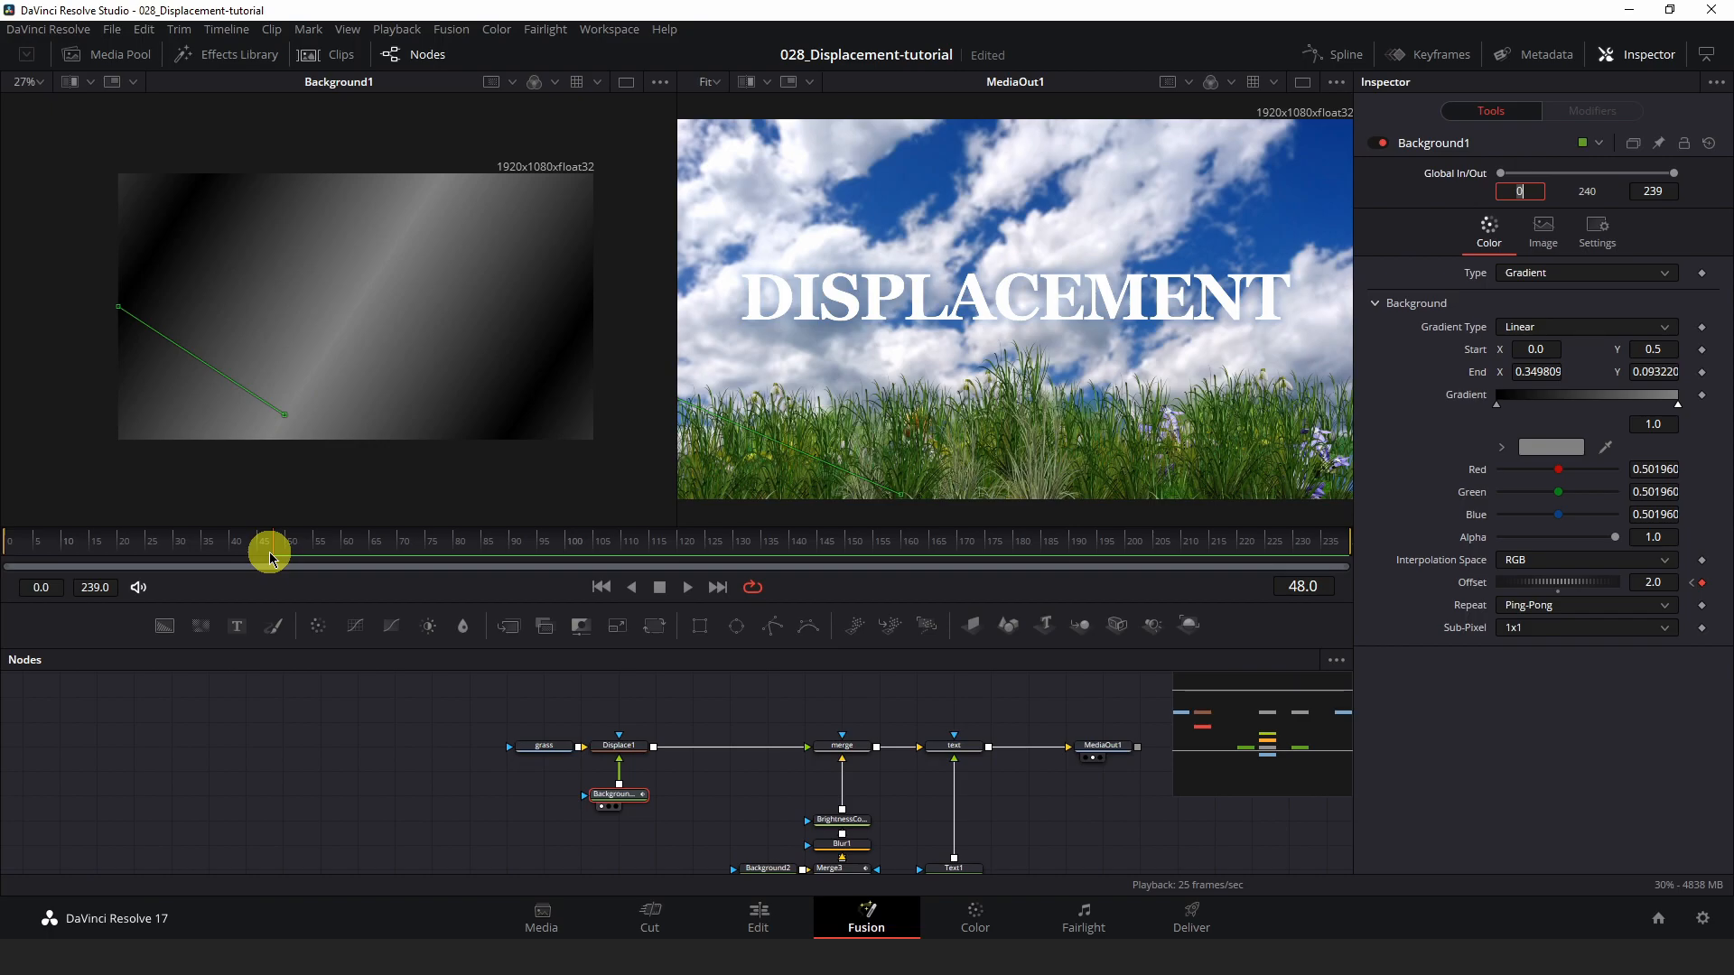
mouse_move(269, 557)
mouse_down()
mouse_move(4, 569)
mouse_move(274, 553)
mouse_move(19, 552)
mouse_move(4, 567)
mouse_move(275, 553)
mouse_up()
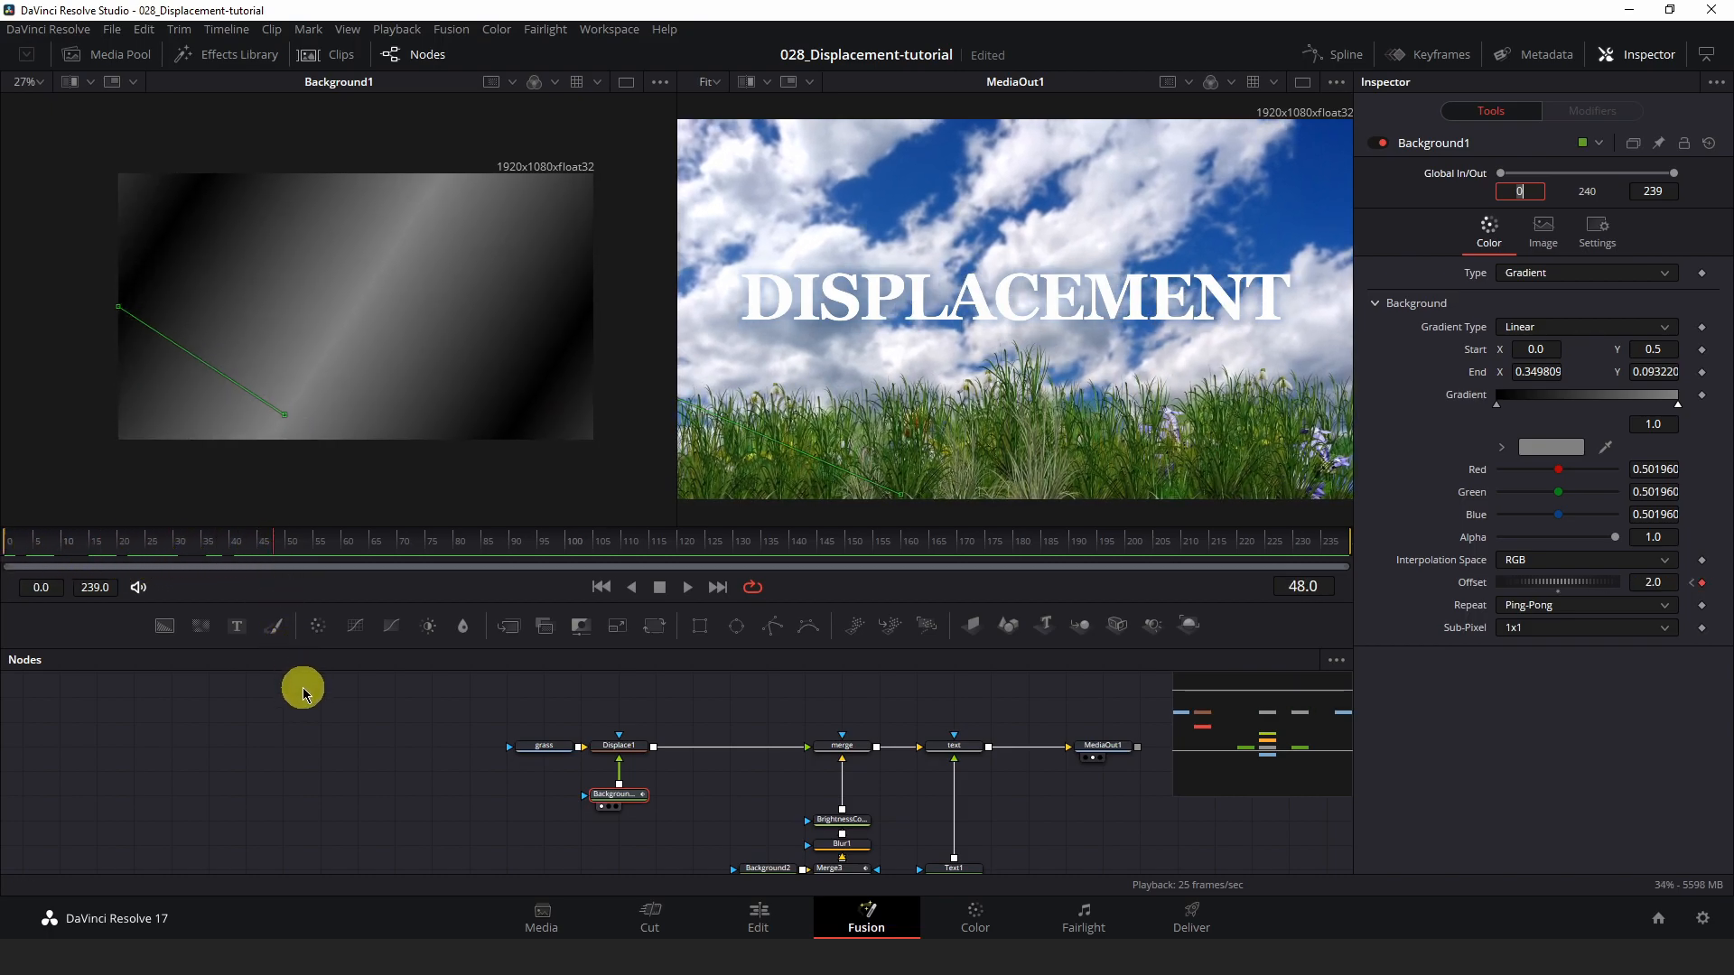
key(ctrl+s)
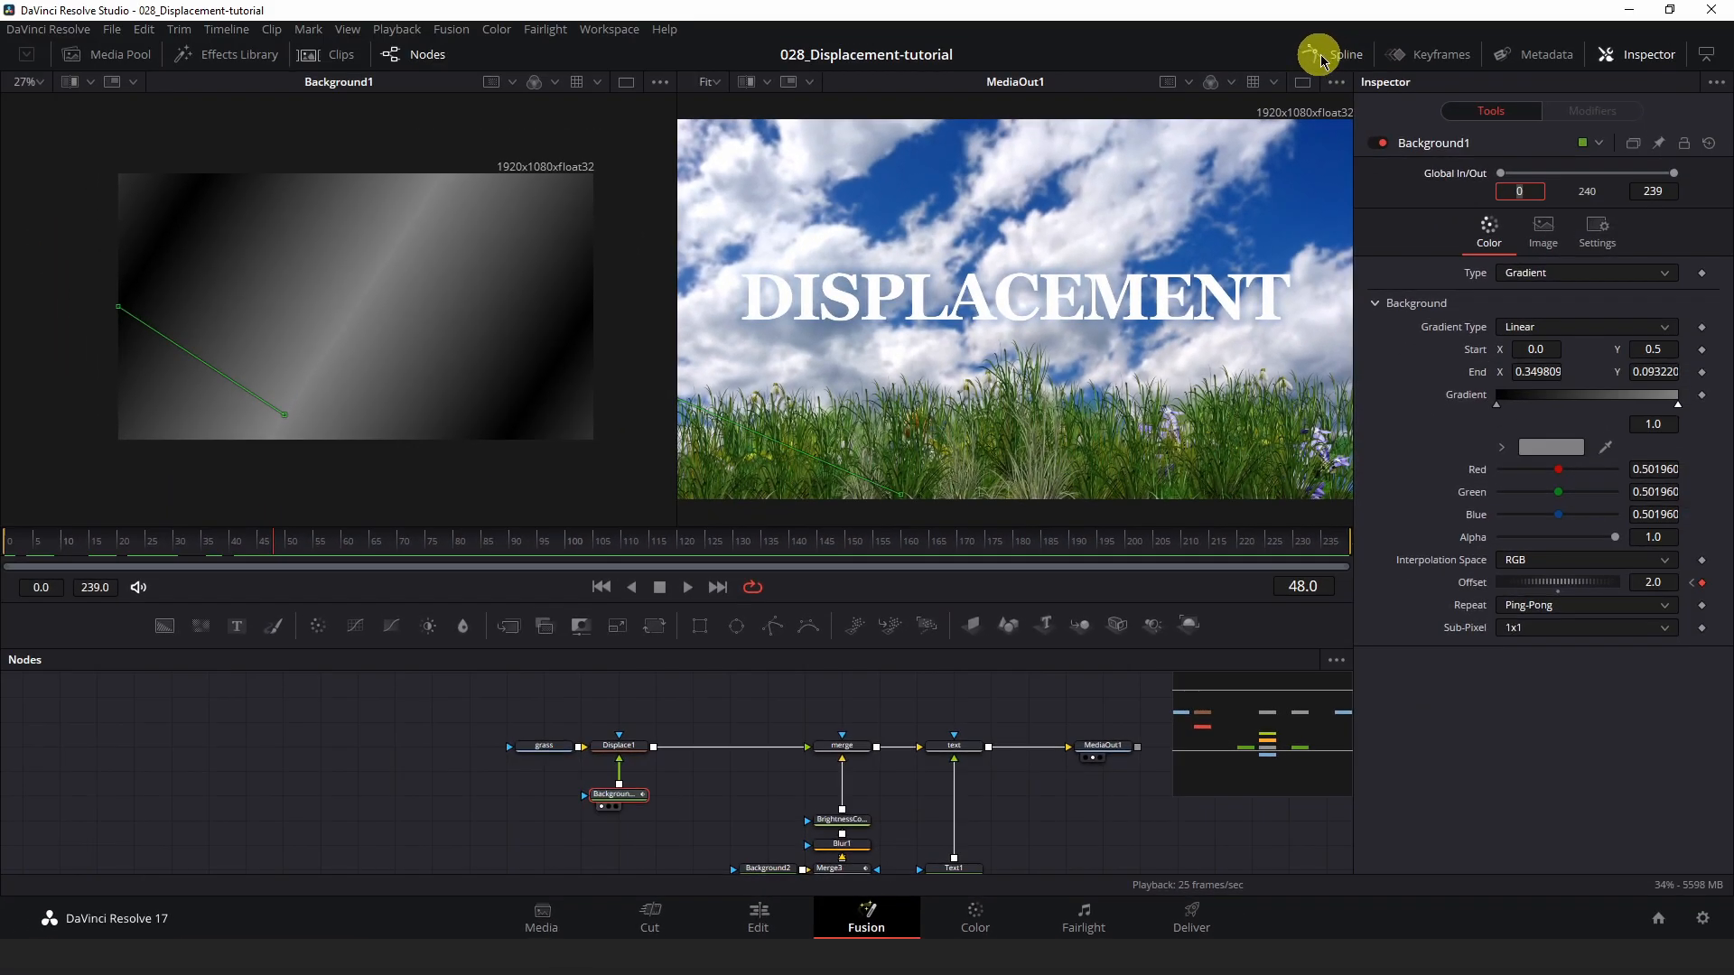
Display Background1's Offset curve in the Spline editor and fit the whole curve in view
click(1333, 59)
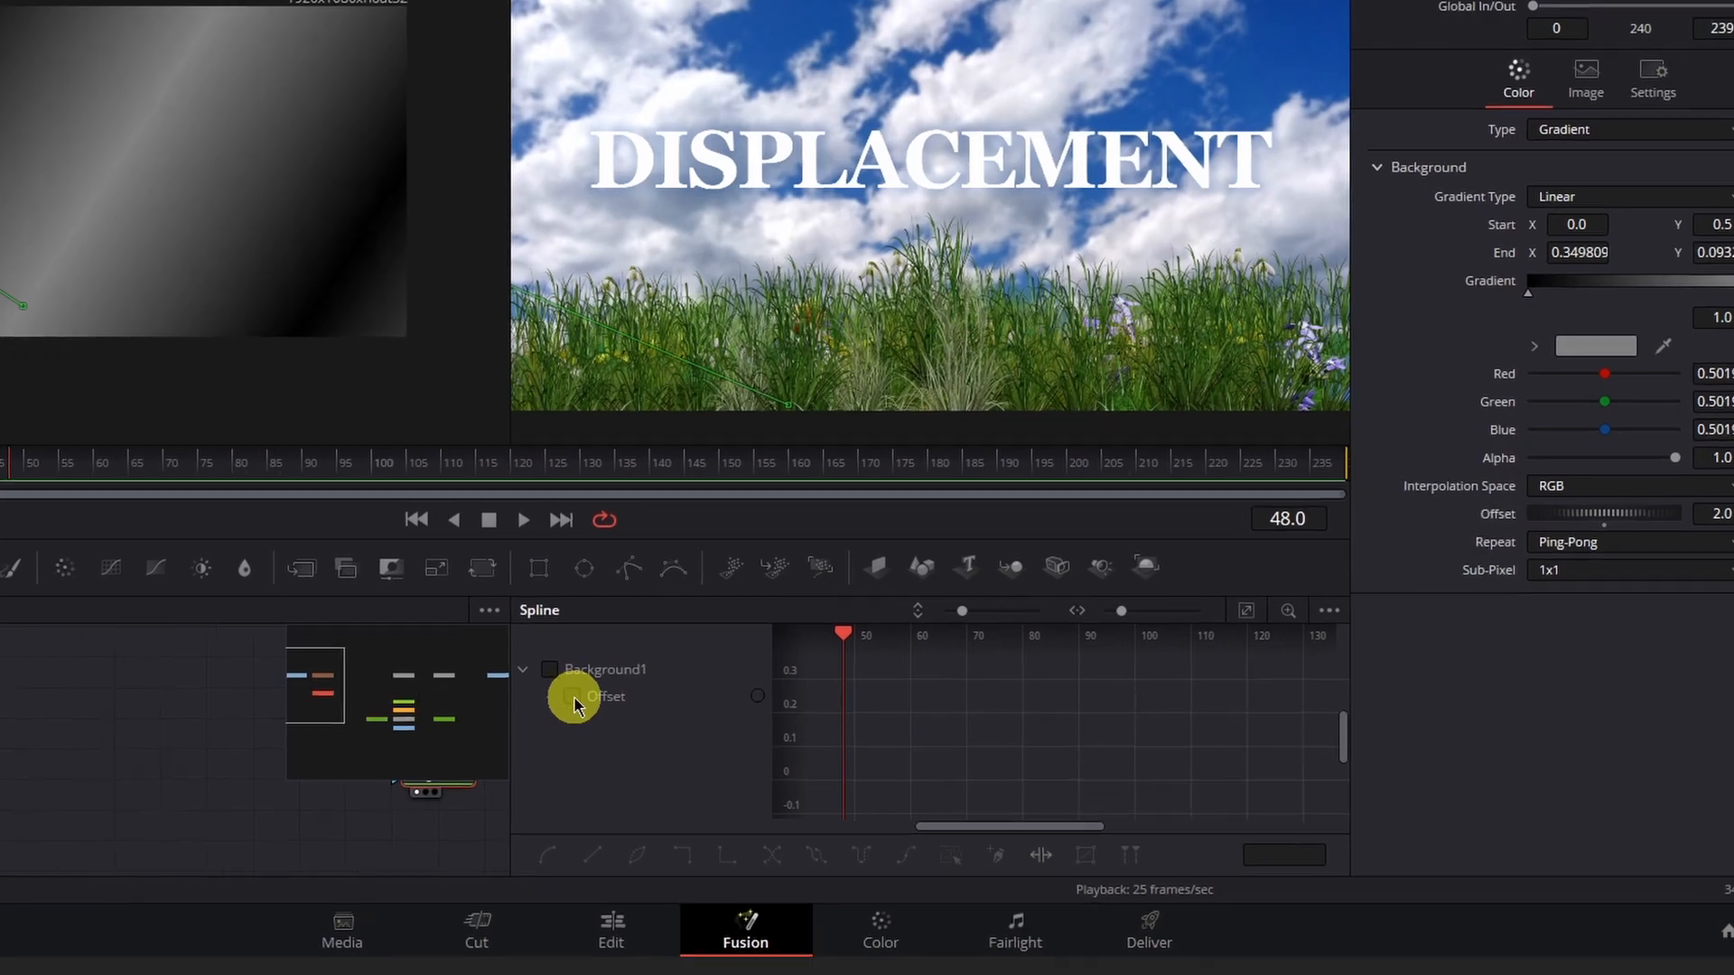
click(727, 732)
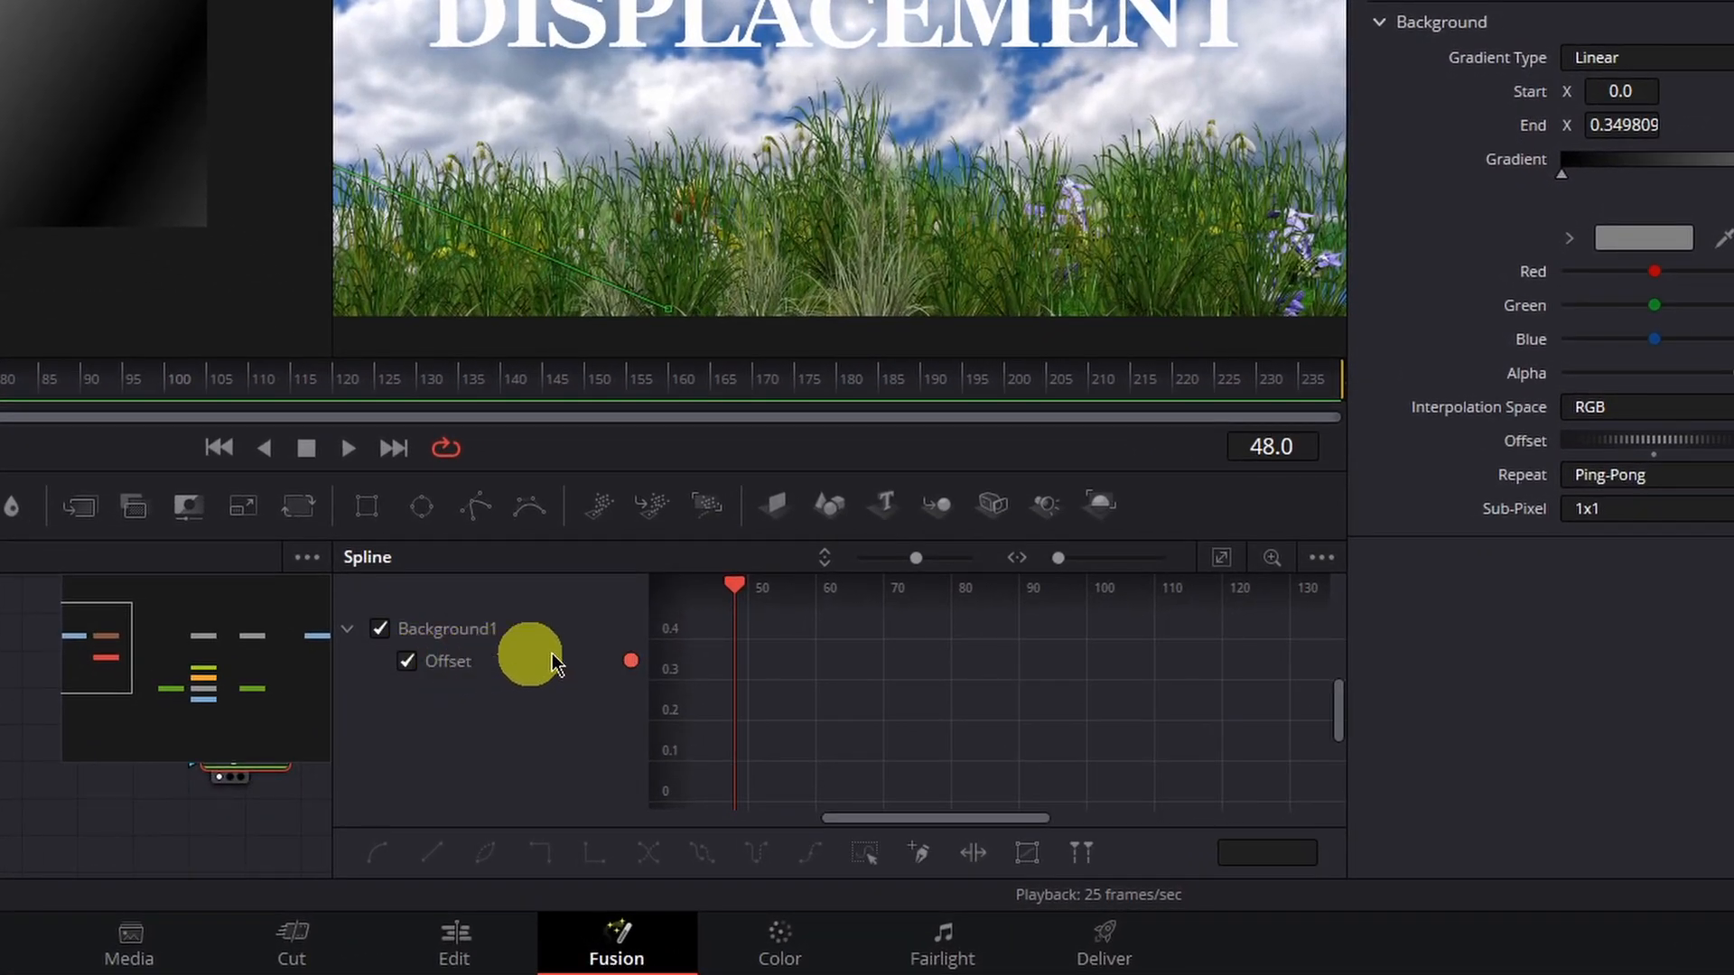
click(1222, 562)
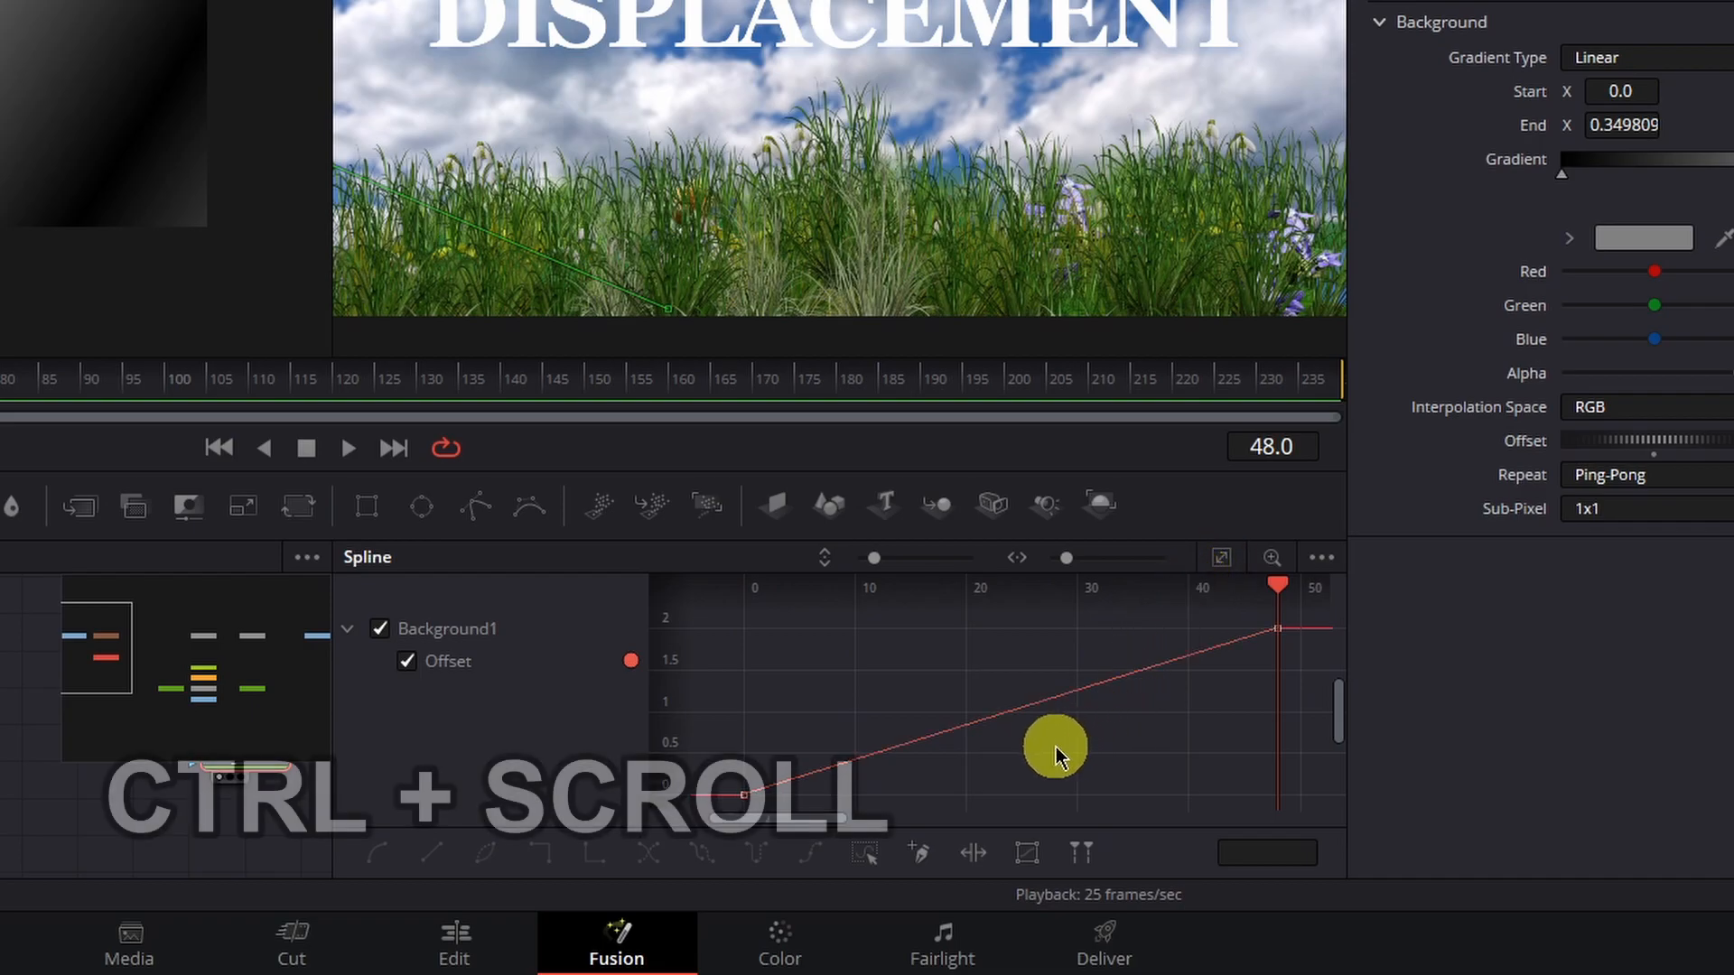
Select both keyframes of Background1's Offset curve in the Spline editor and set the curve to loop
ctrl+scroll(1055, 755, down, 2)
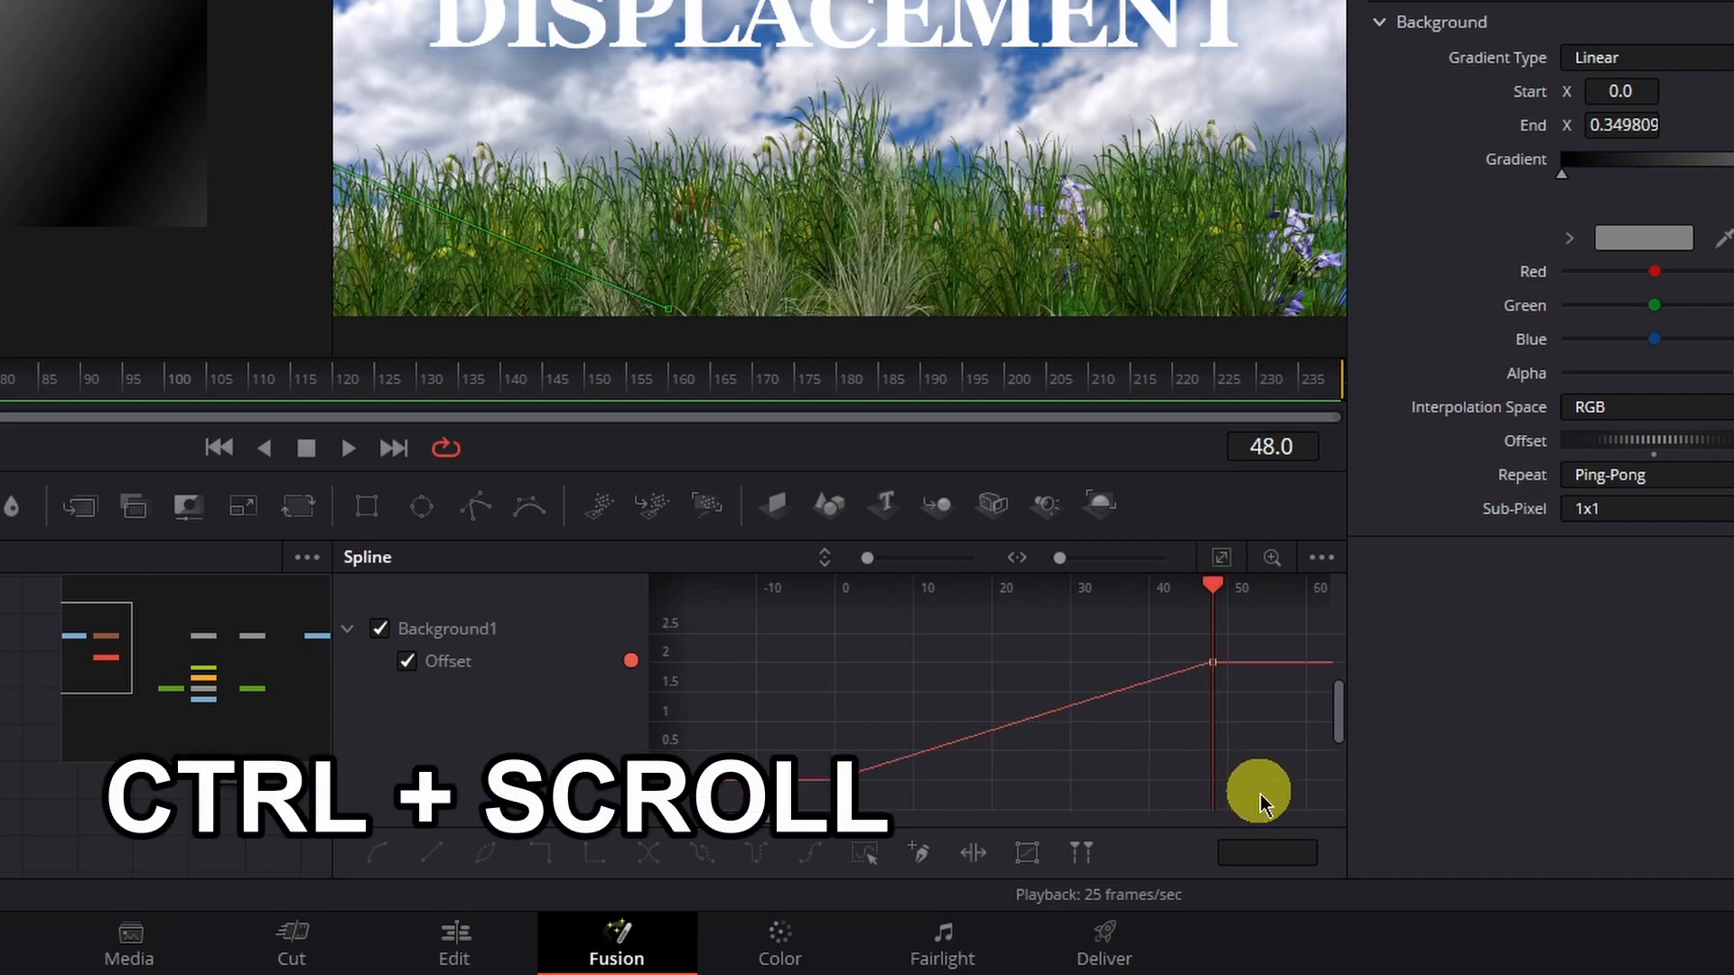
drag(1235, 778, 773, 643)
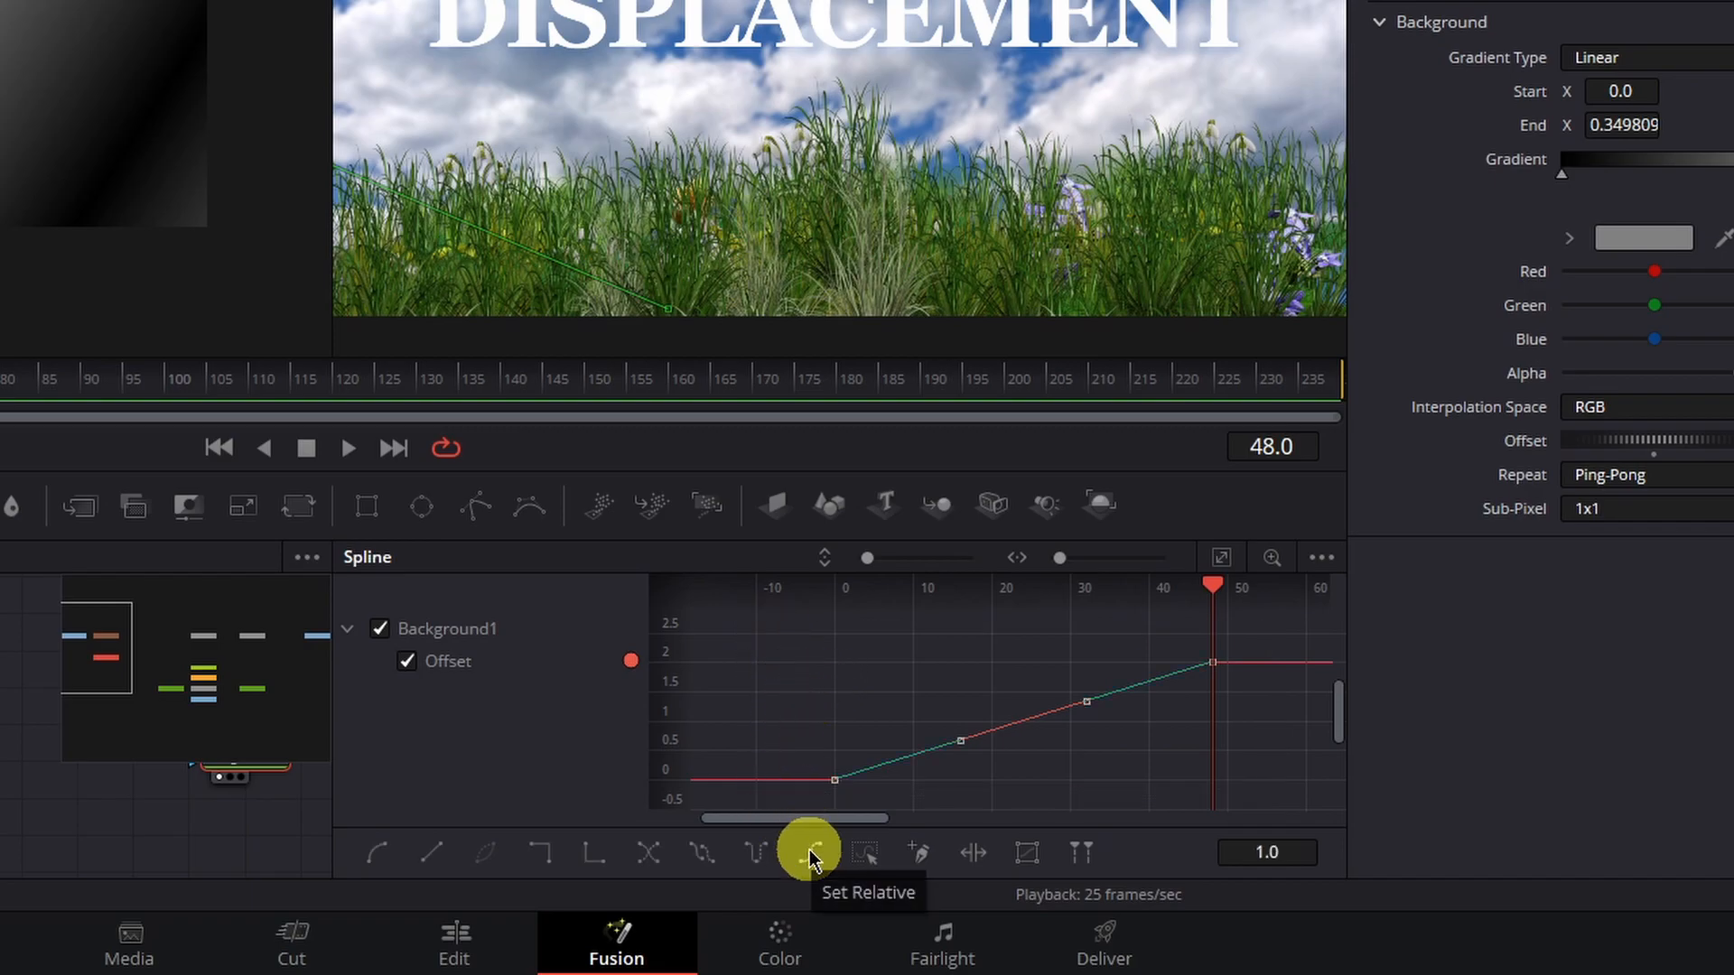
click(704, 854)
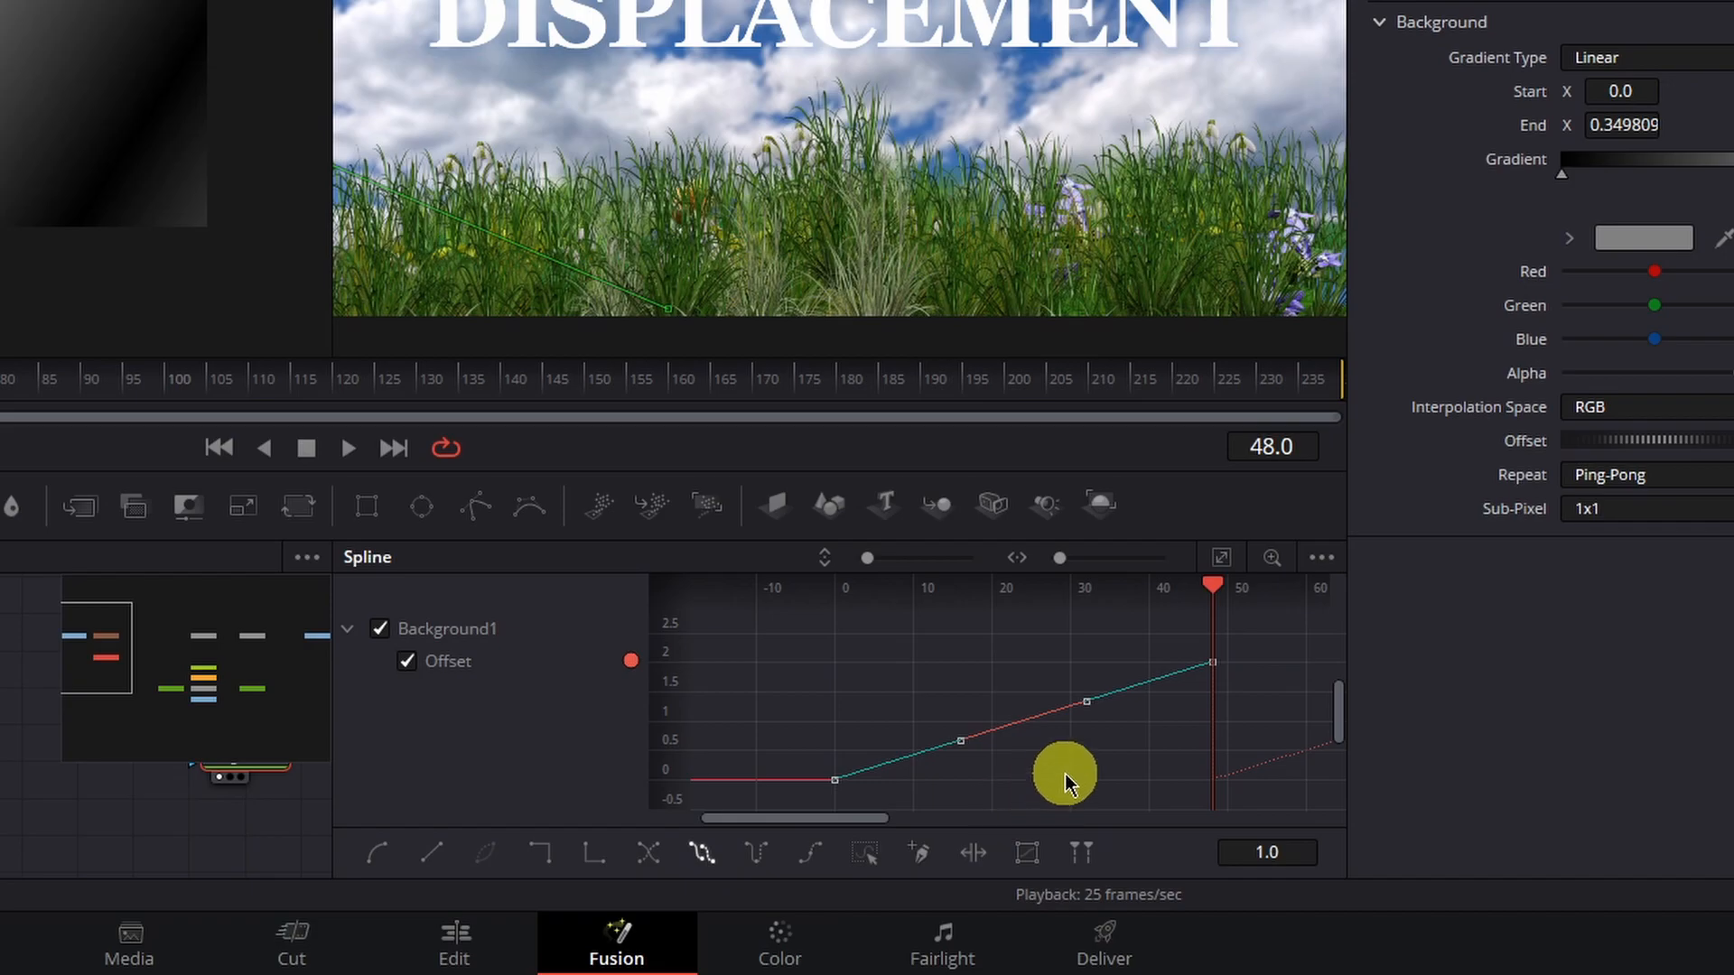
scroll(1064, 776, down, 3)
scroll(1226, 759, down, 2)
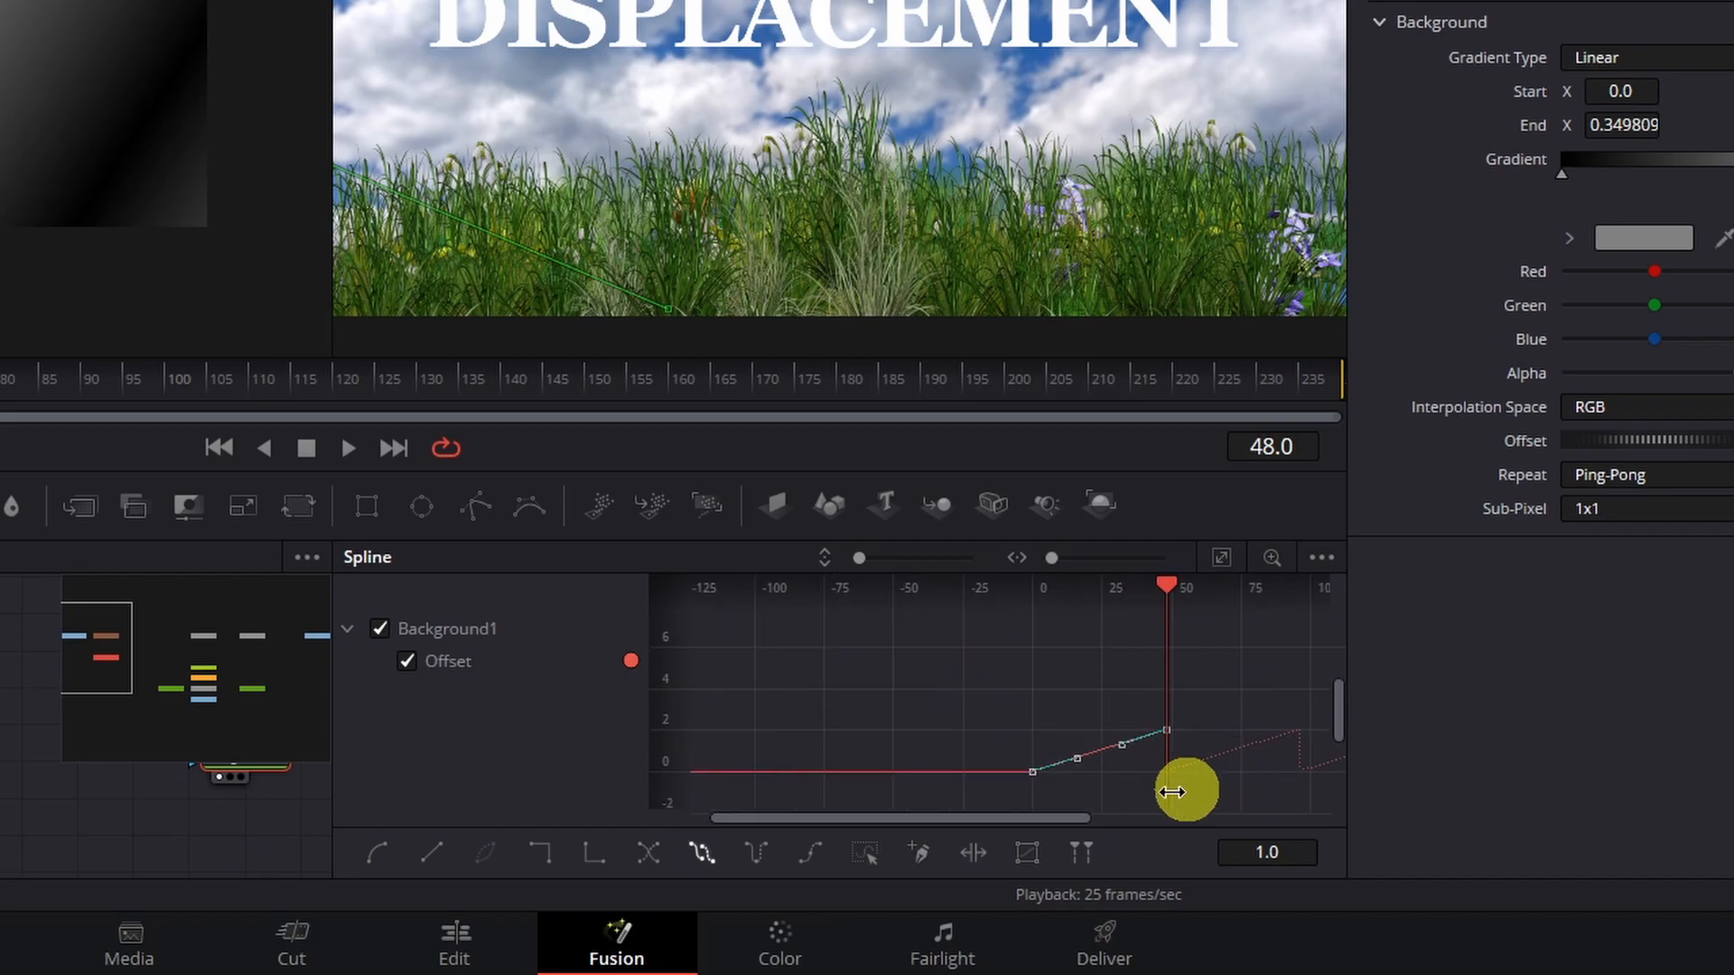
drag(1052, 820, 1329, 819)
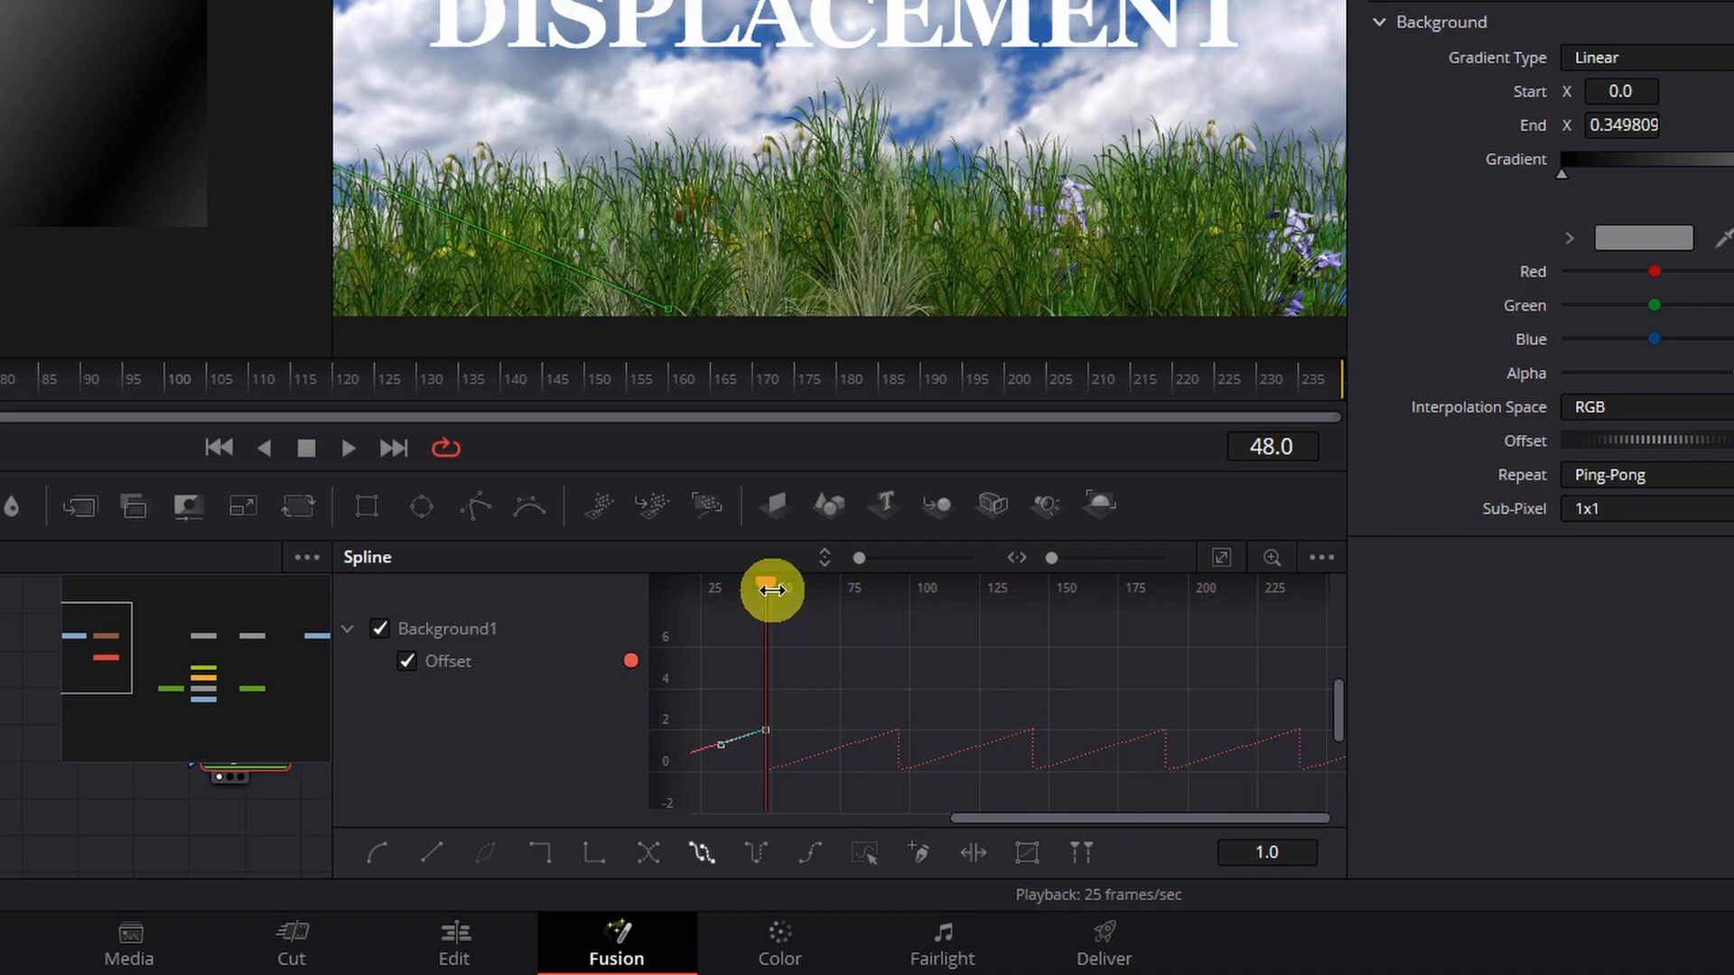
Scrub through the looping gradient animation and play it from frame 0
drag(762, 585, 1139, 637)
drag(85, 401, 2, 526)
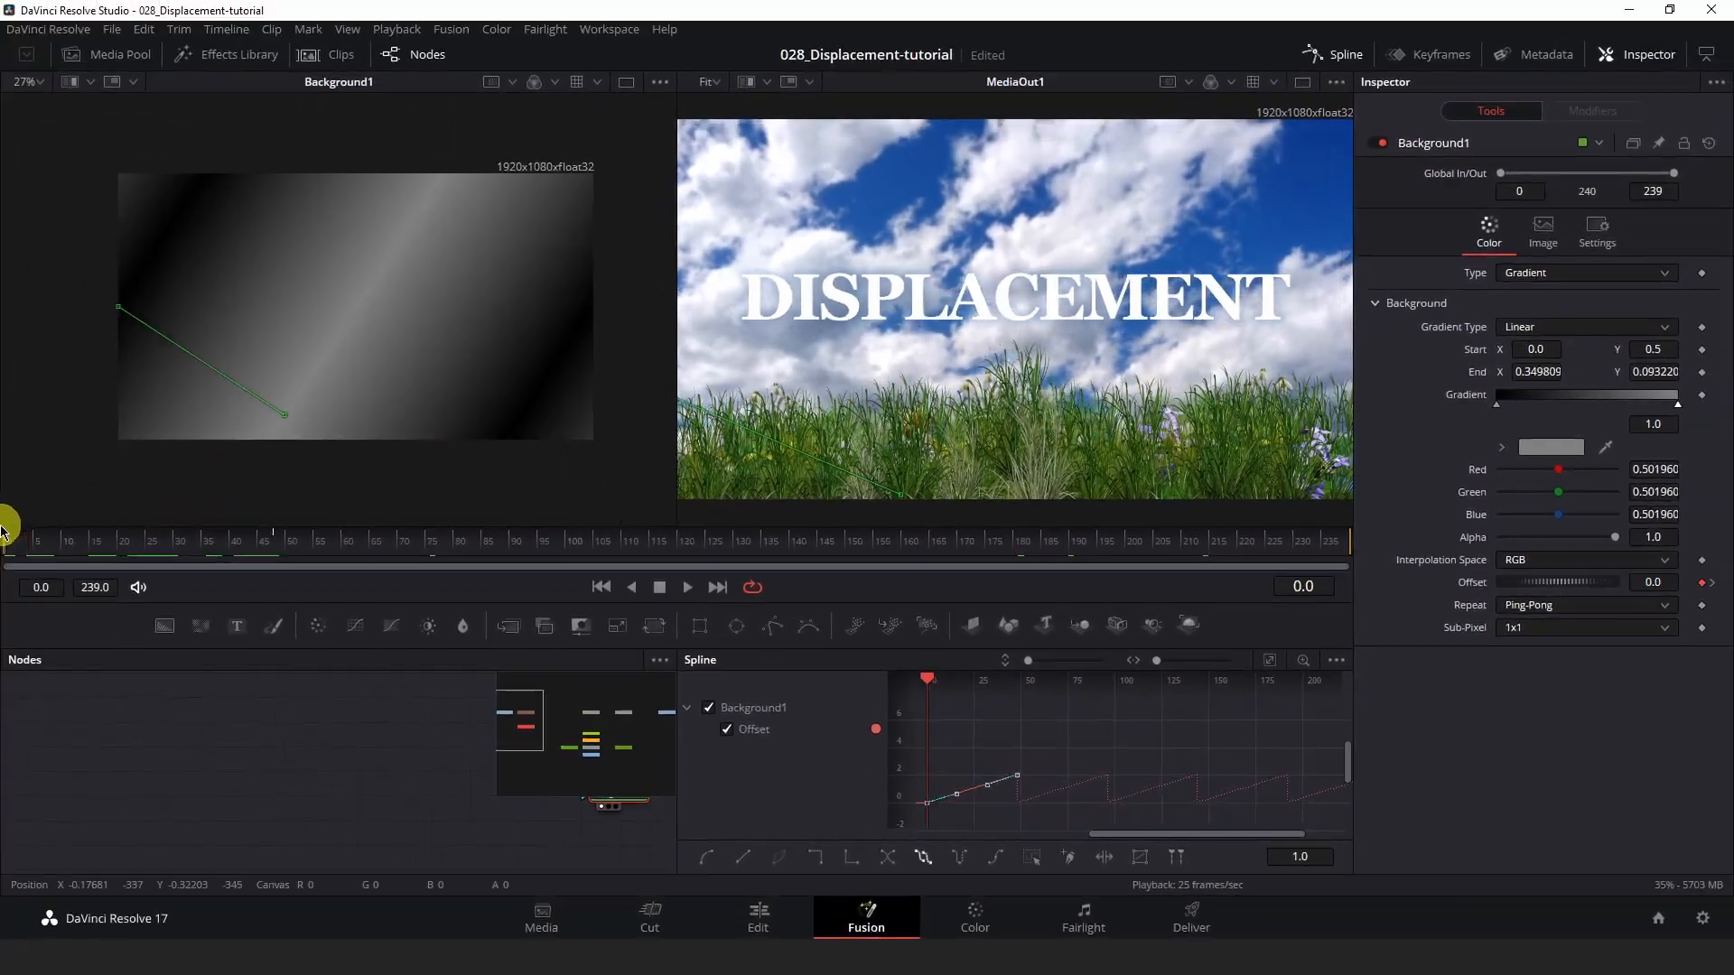
key(space)
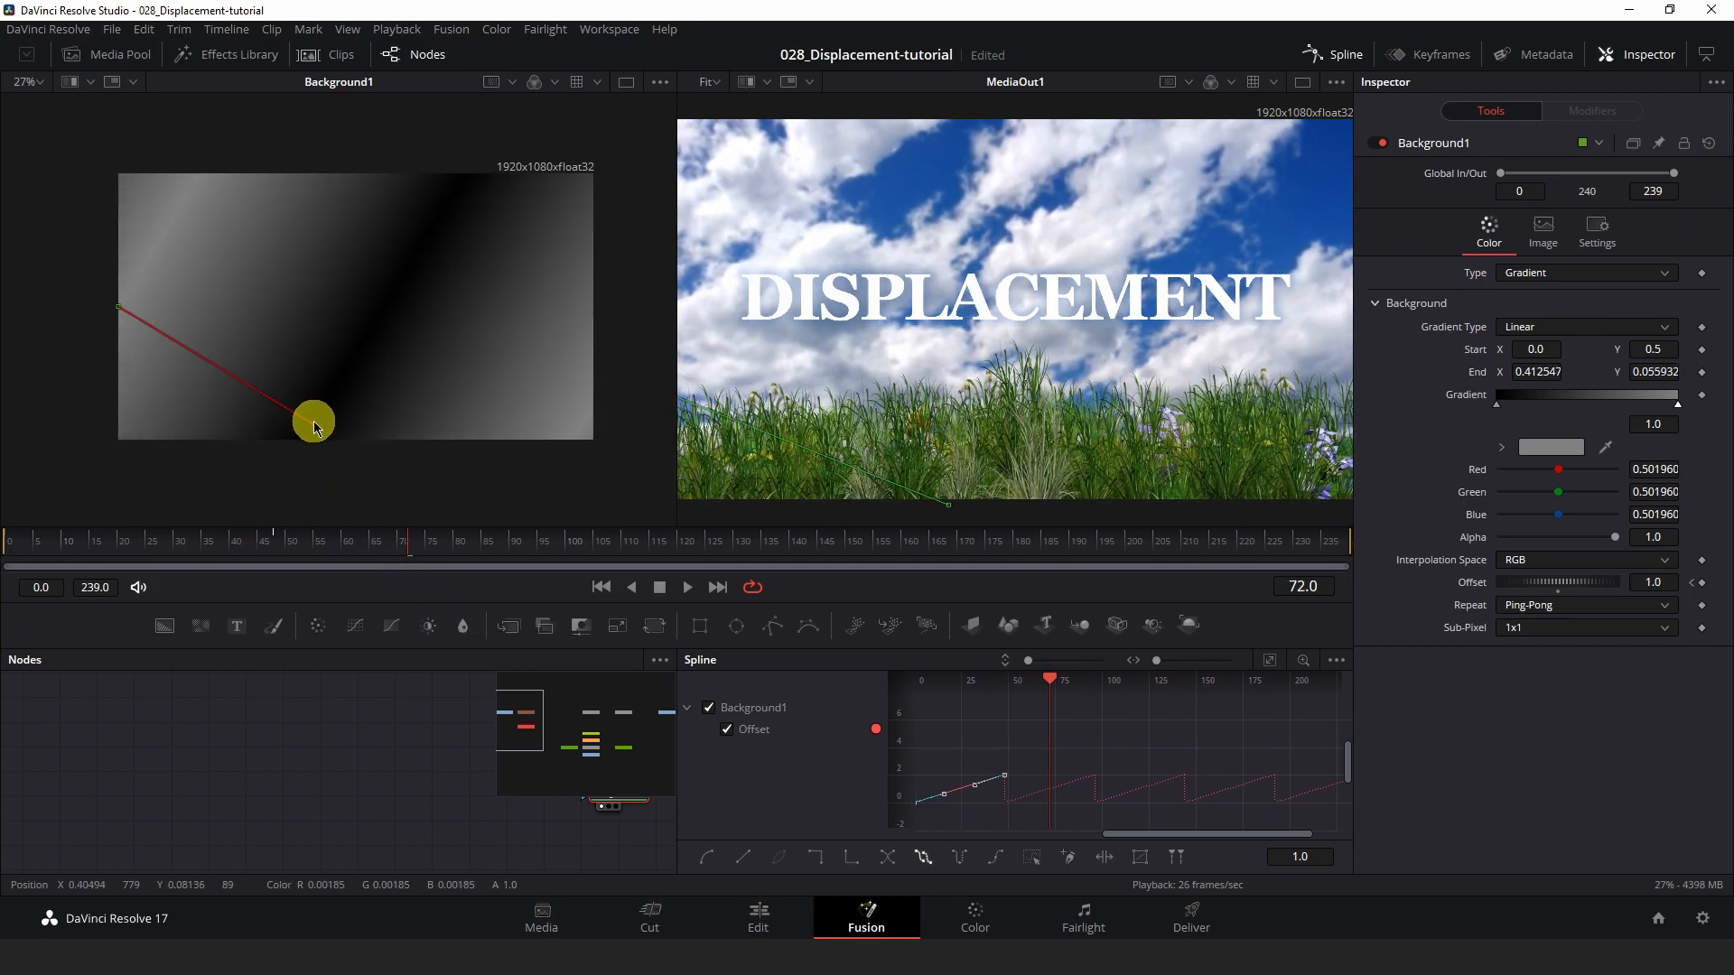
Move the gradient's end point to about X 0.45, Y -0.16 and its start point to about X 0.14, Y 0.21
drag(314, 428, 298, 454)
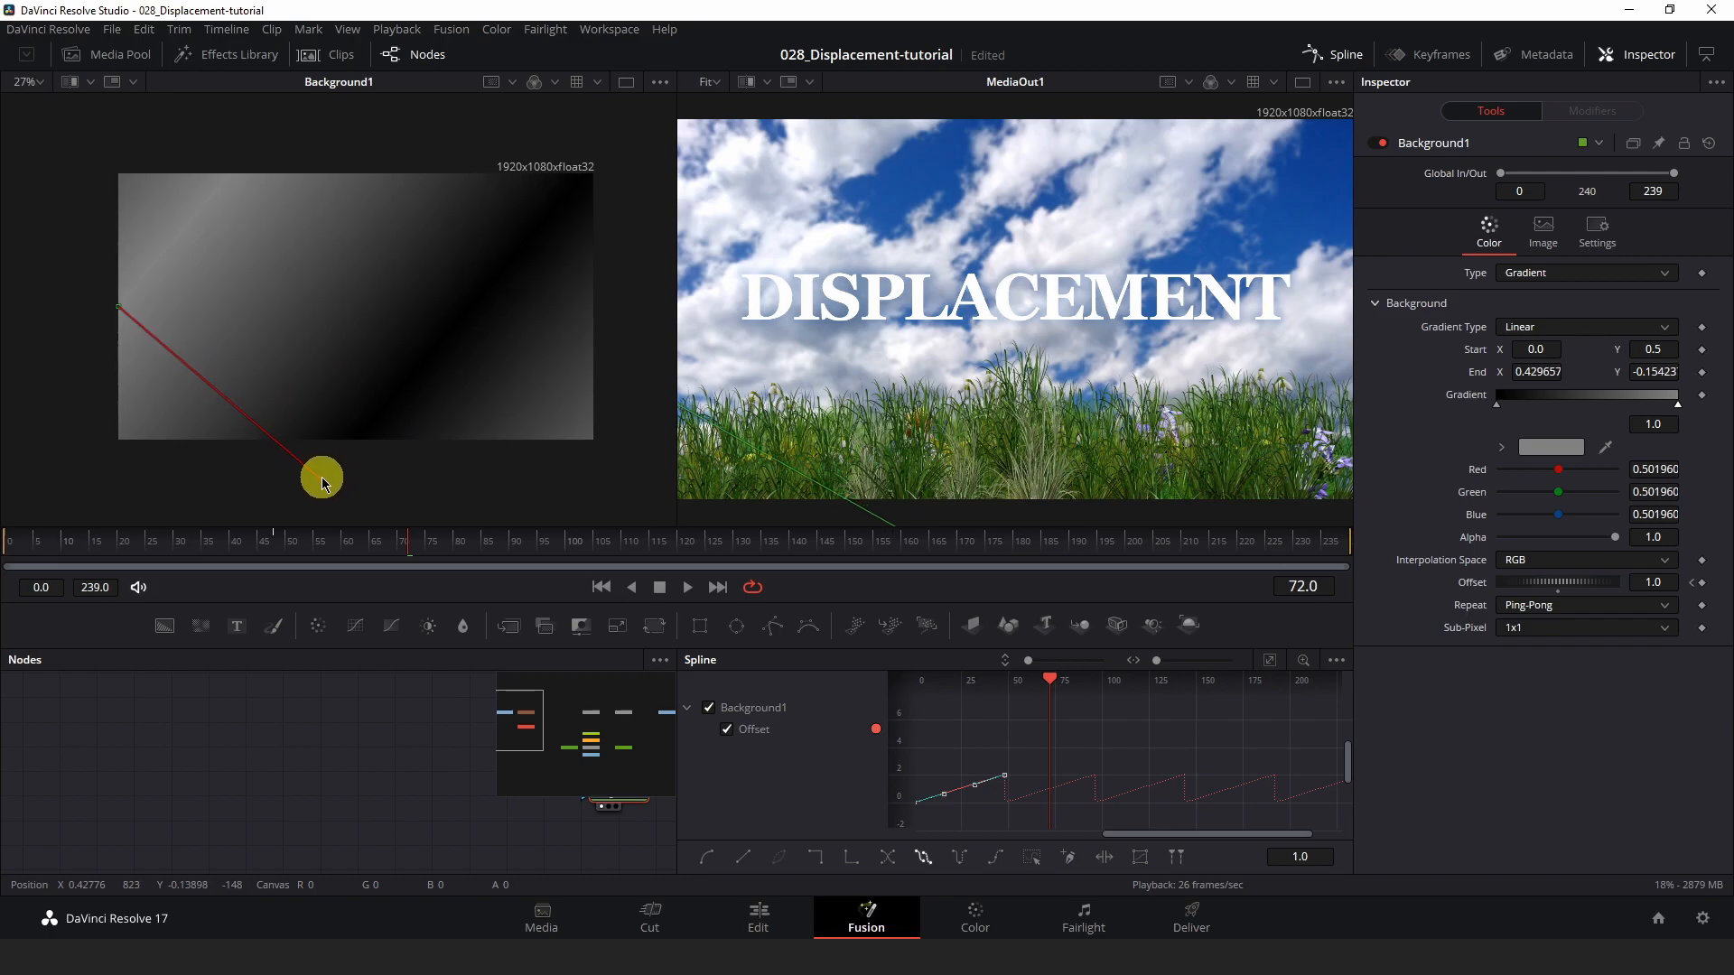
drag(298, 542, 4, 571)
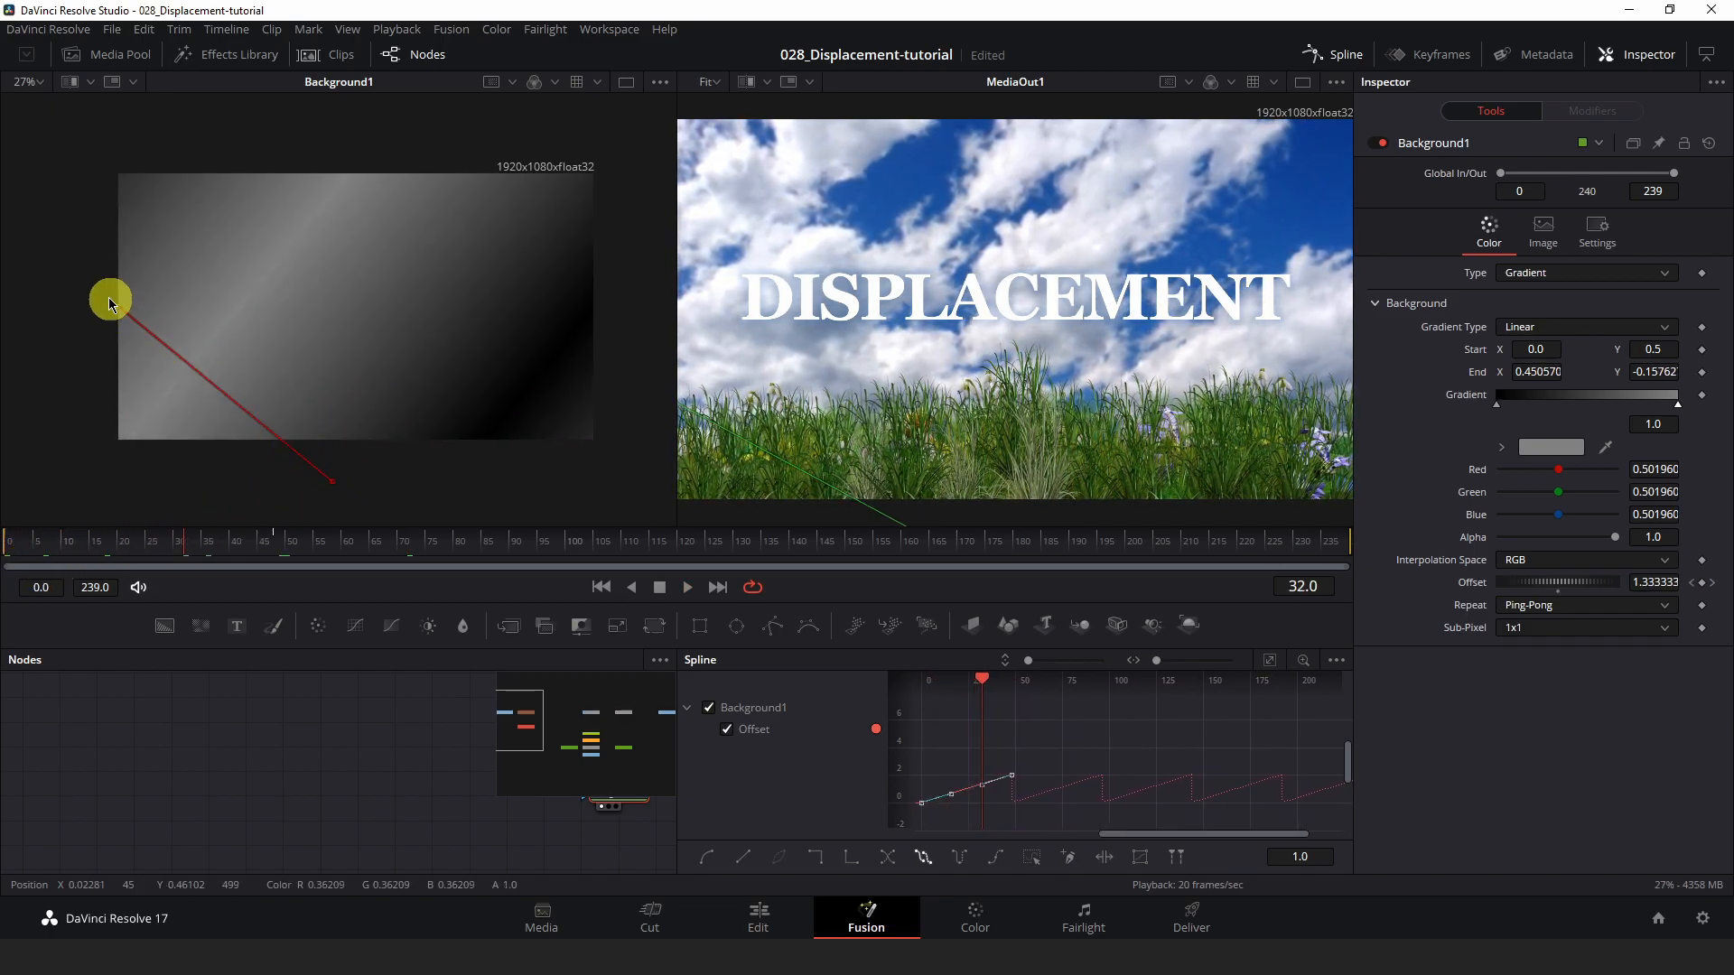
drag(119, 311, 182, 390)
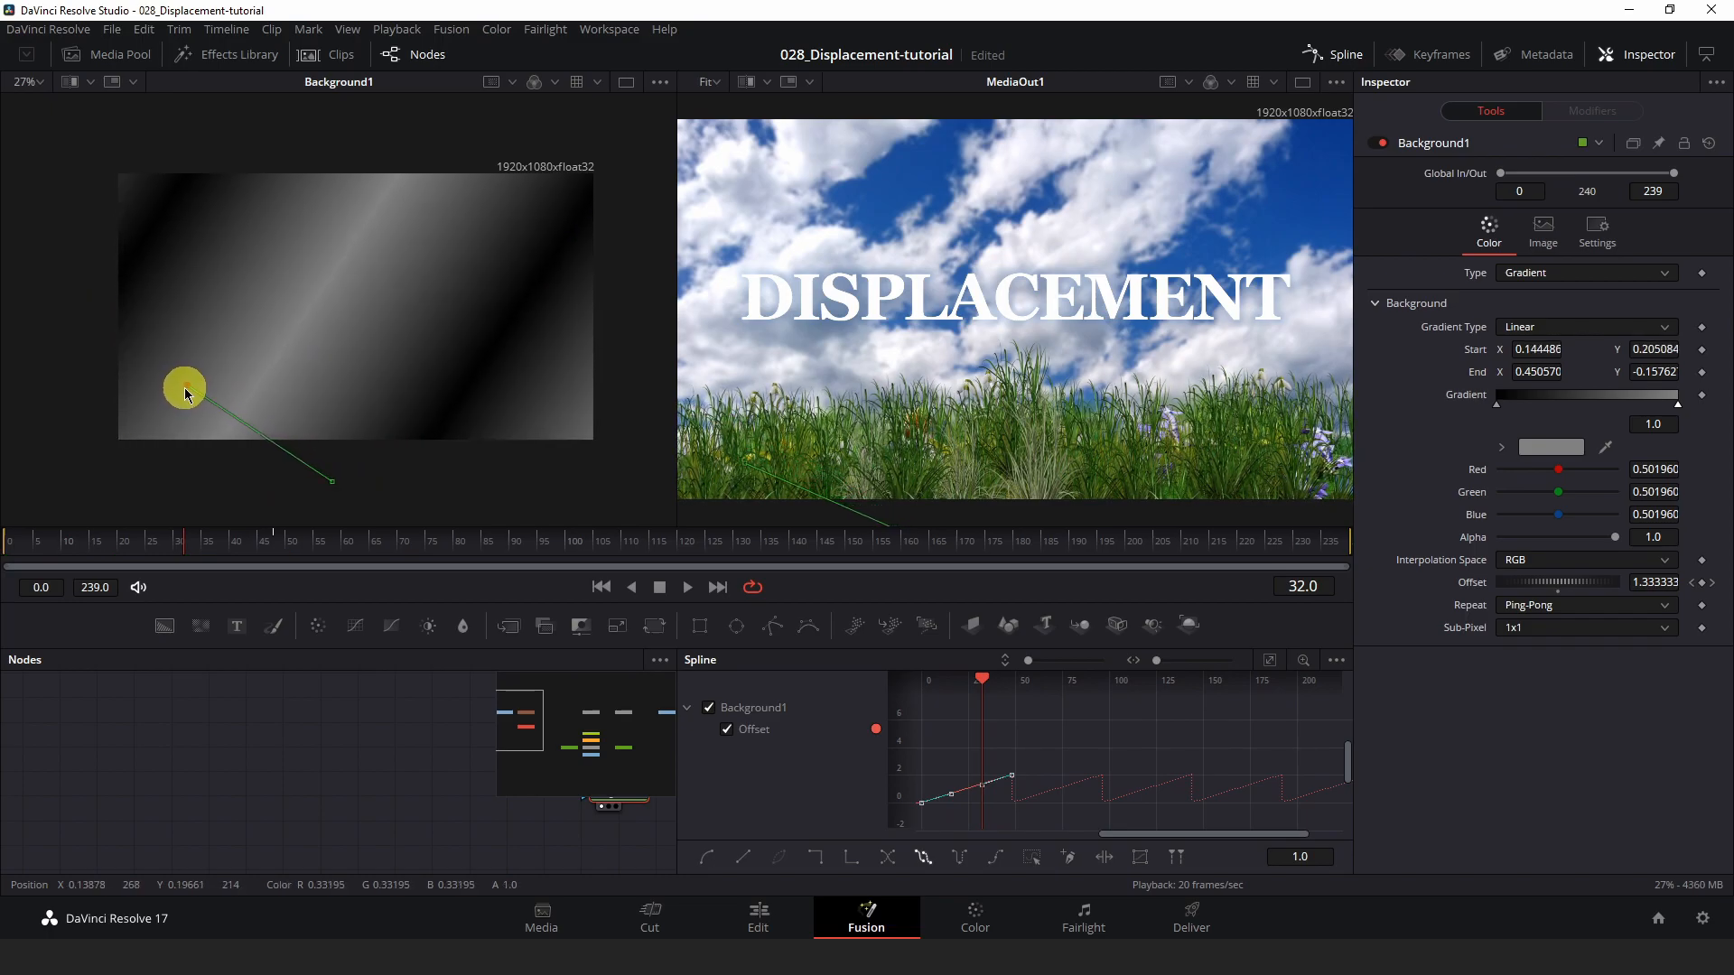
Play back the adjusted gradient from frame 0 and close the Spline editor
drag(144, 544, 7, 565)
key(space)
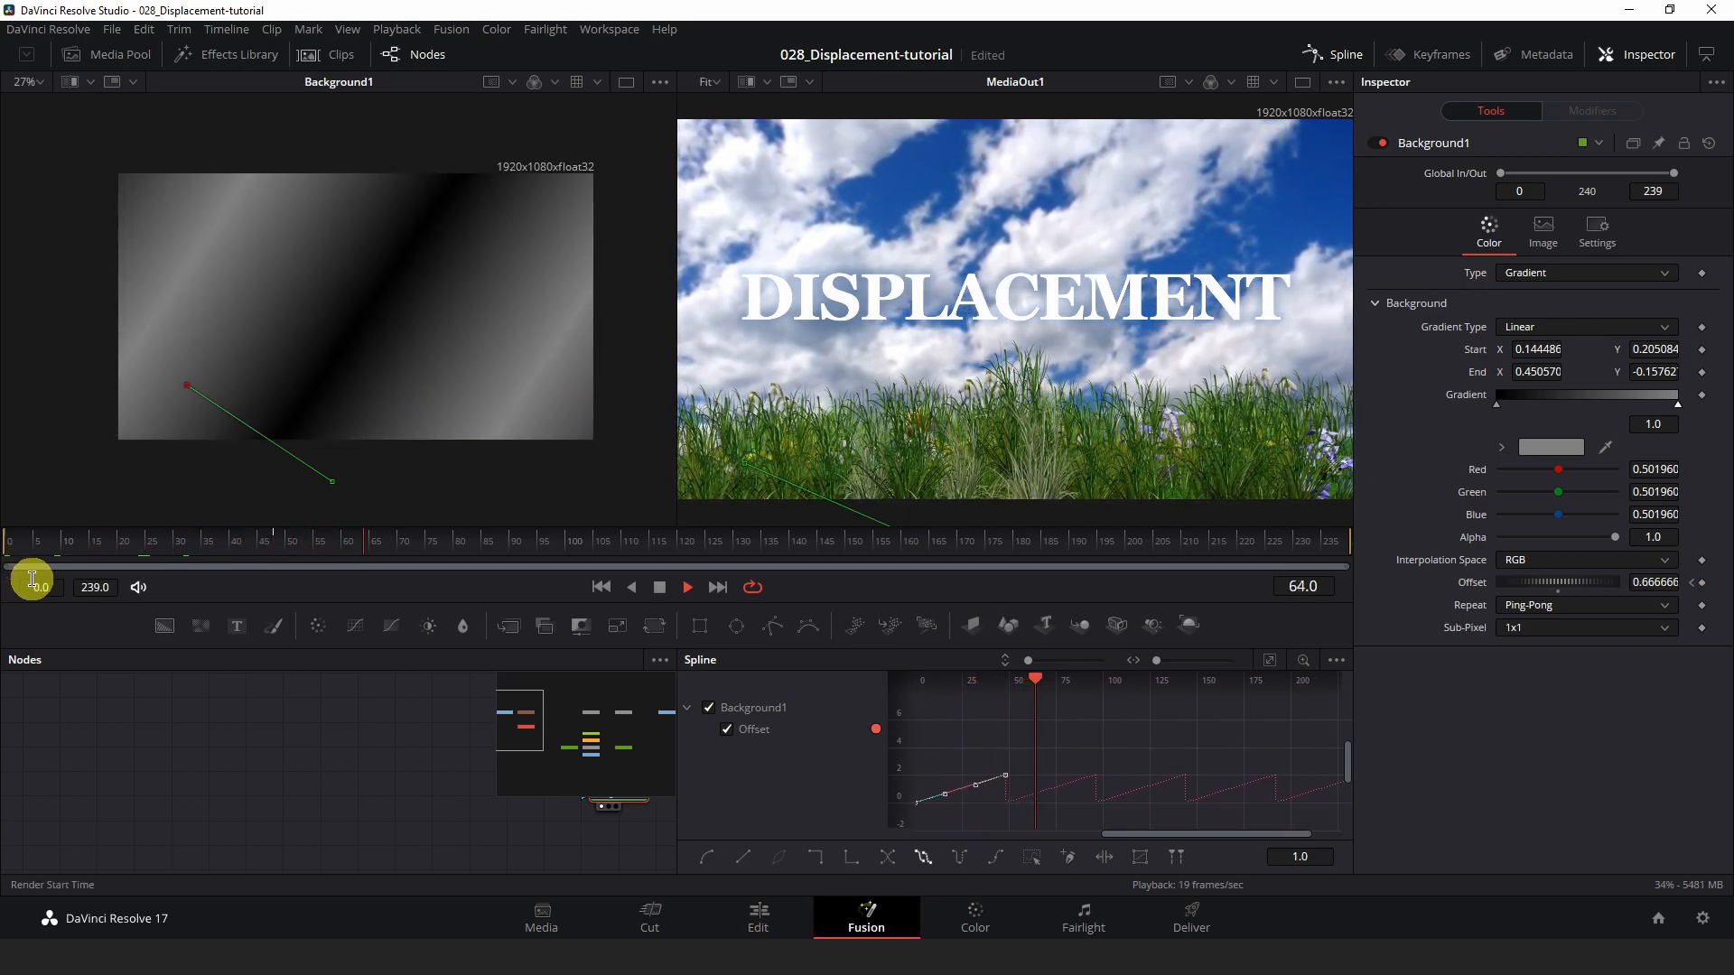
key(space)
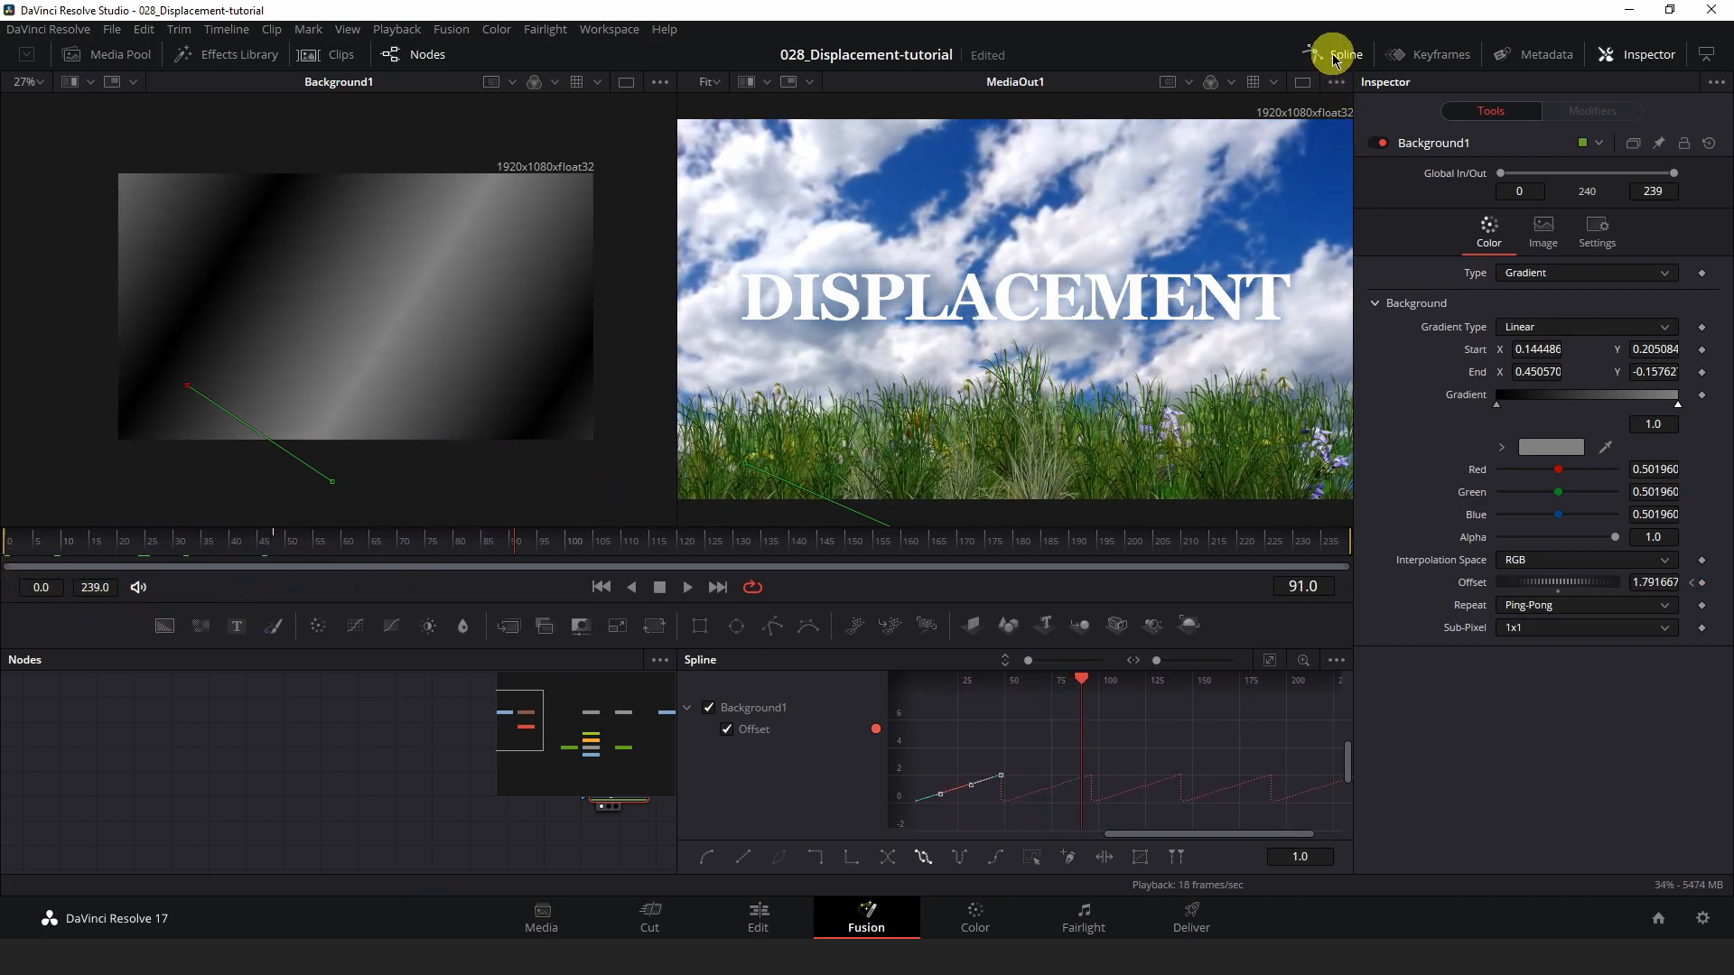
click(1335, 57)
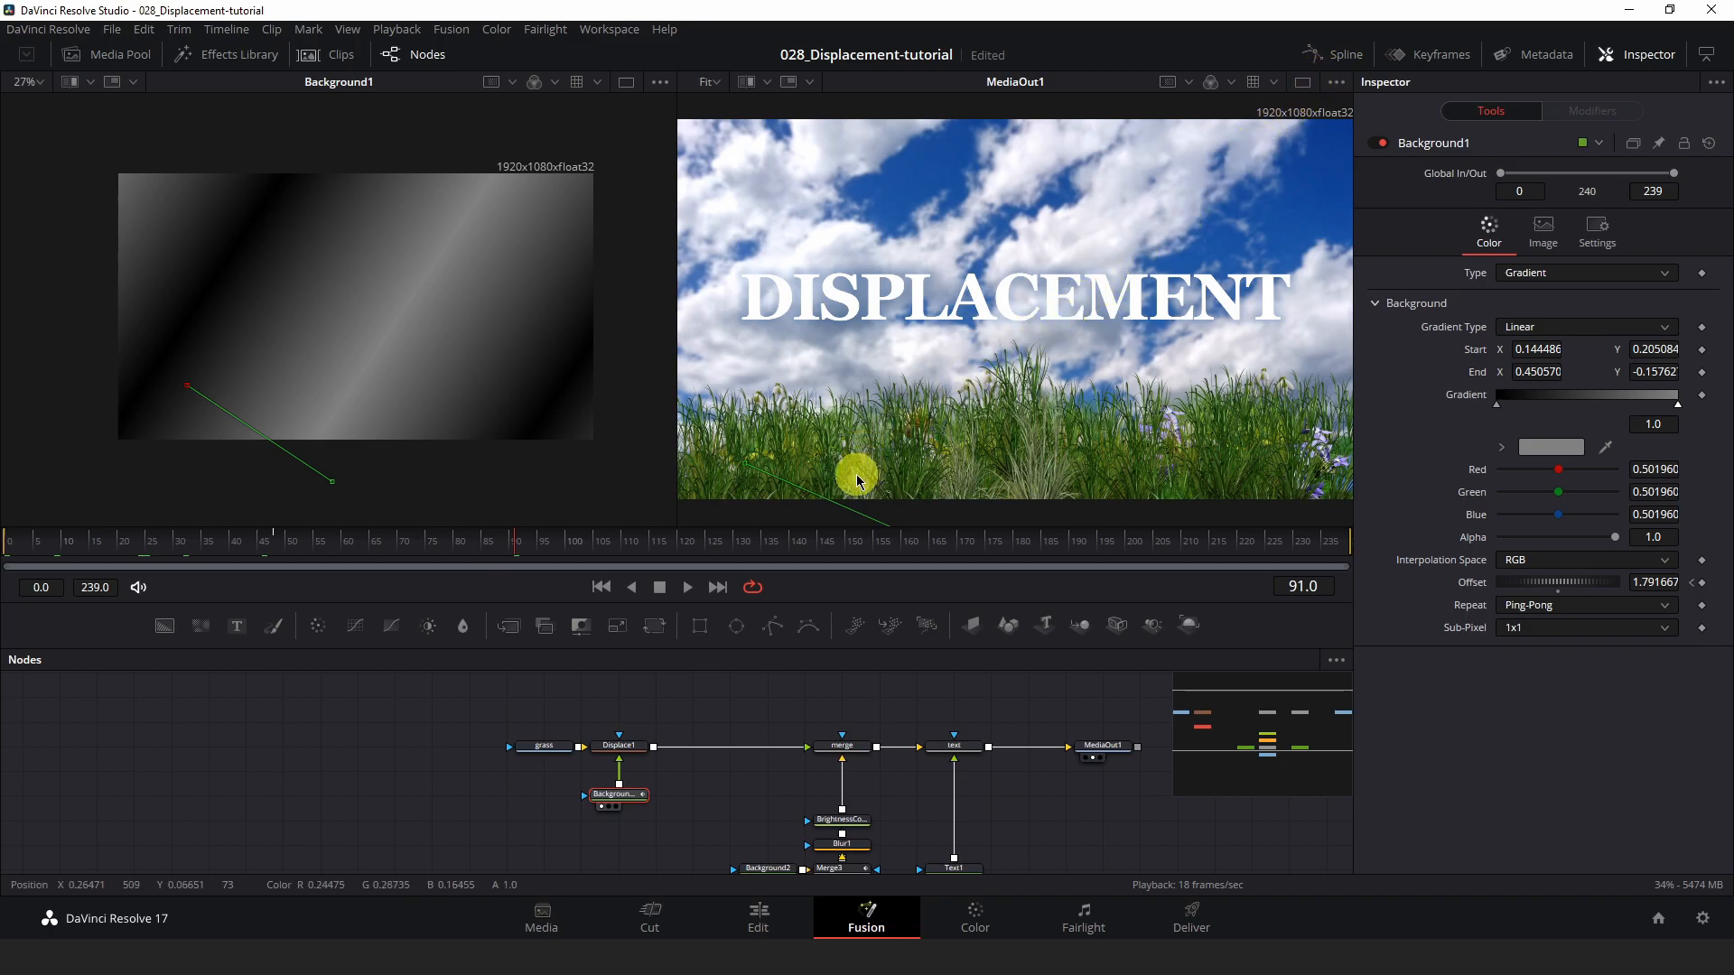
drag(804, 543, 653, 557)
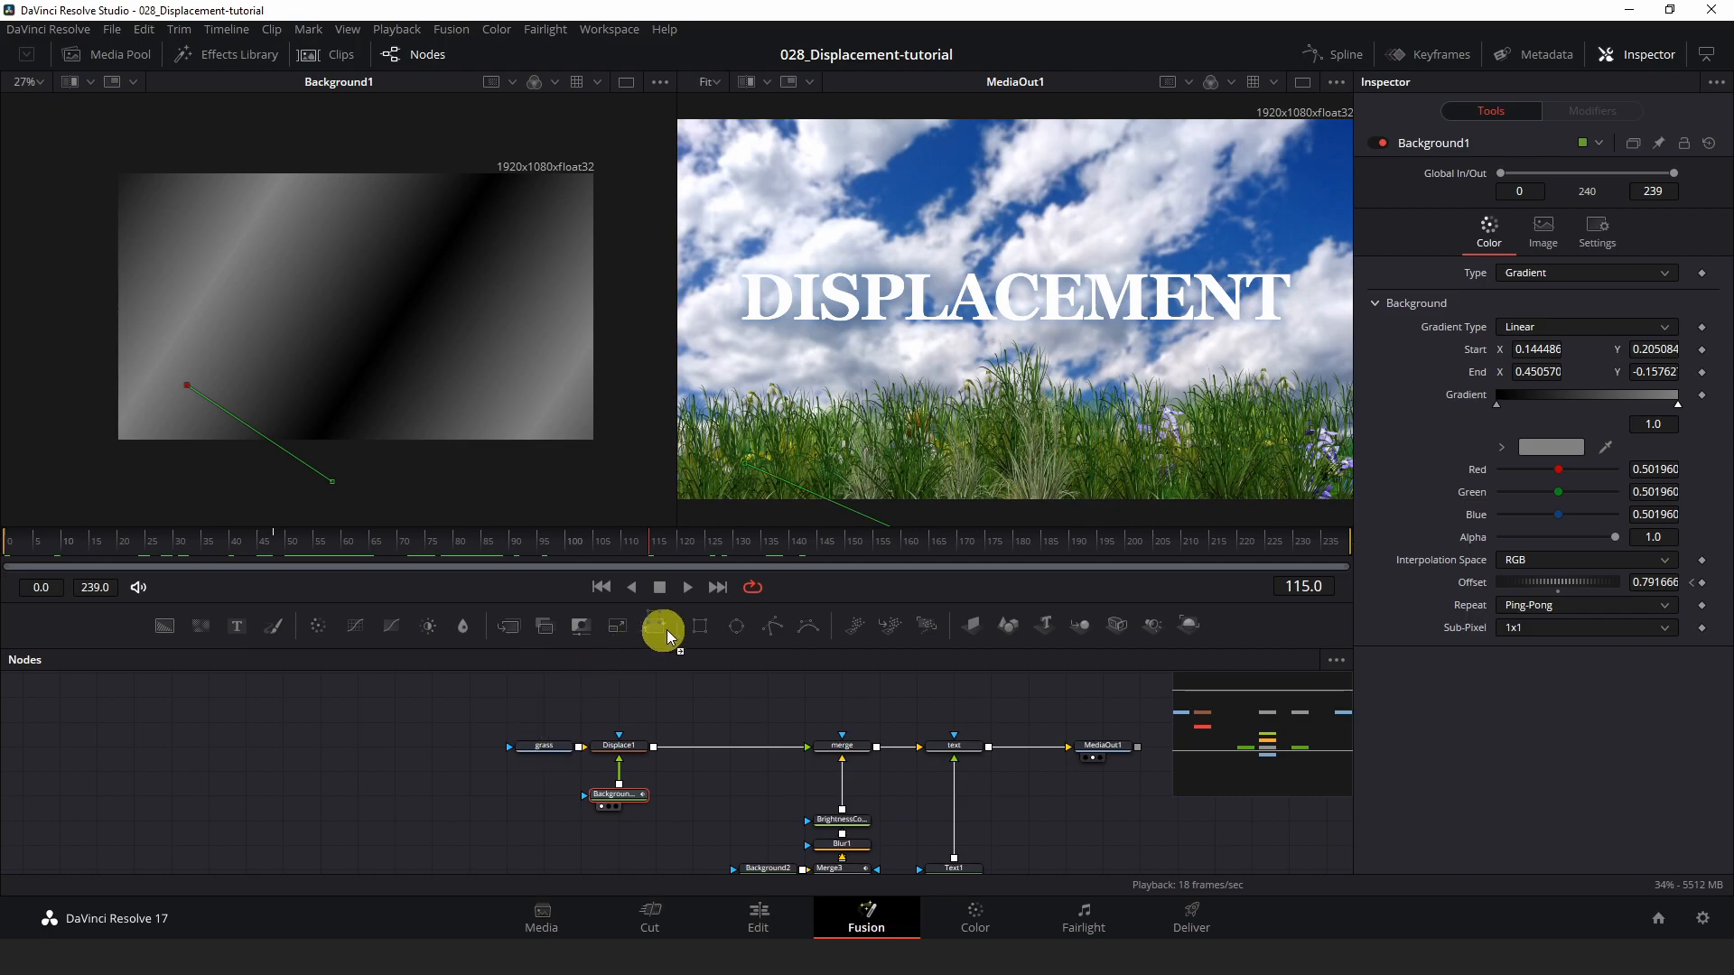
Add a Rectangle mask node below Background1 and connect it to Background1's mask input
drag(704, 635, 530, 806)
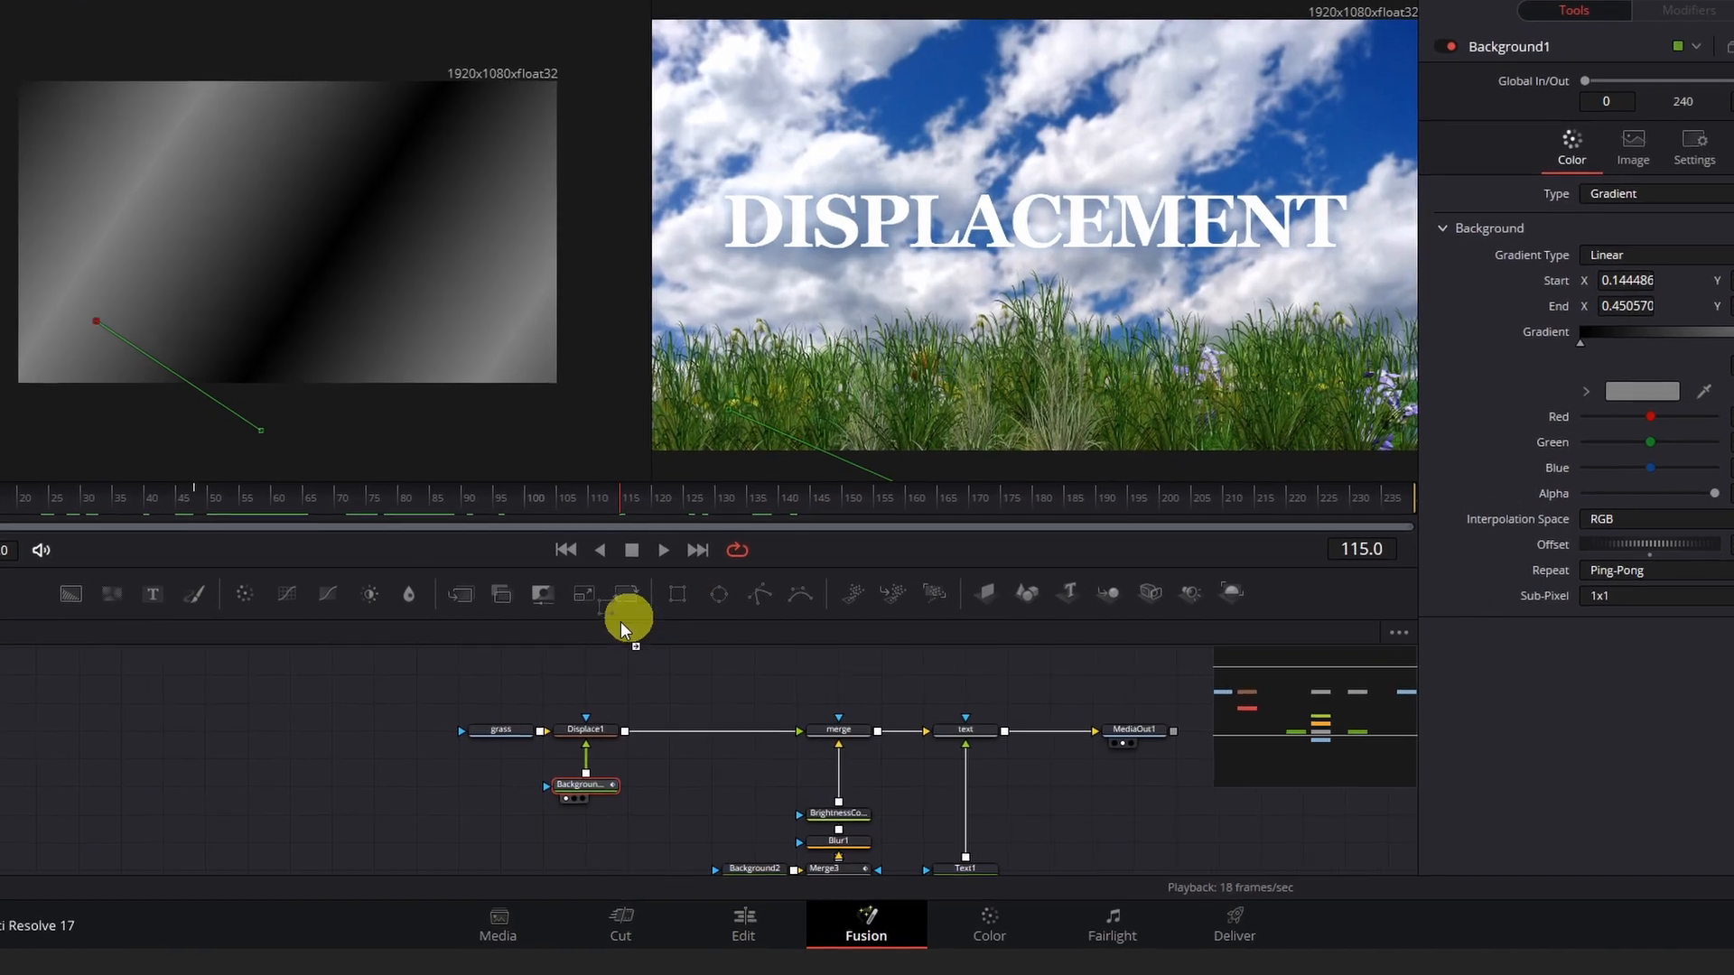
drag(360, 775, 510, 850)
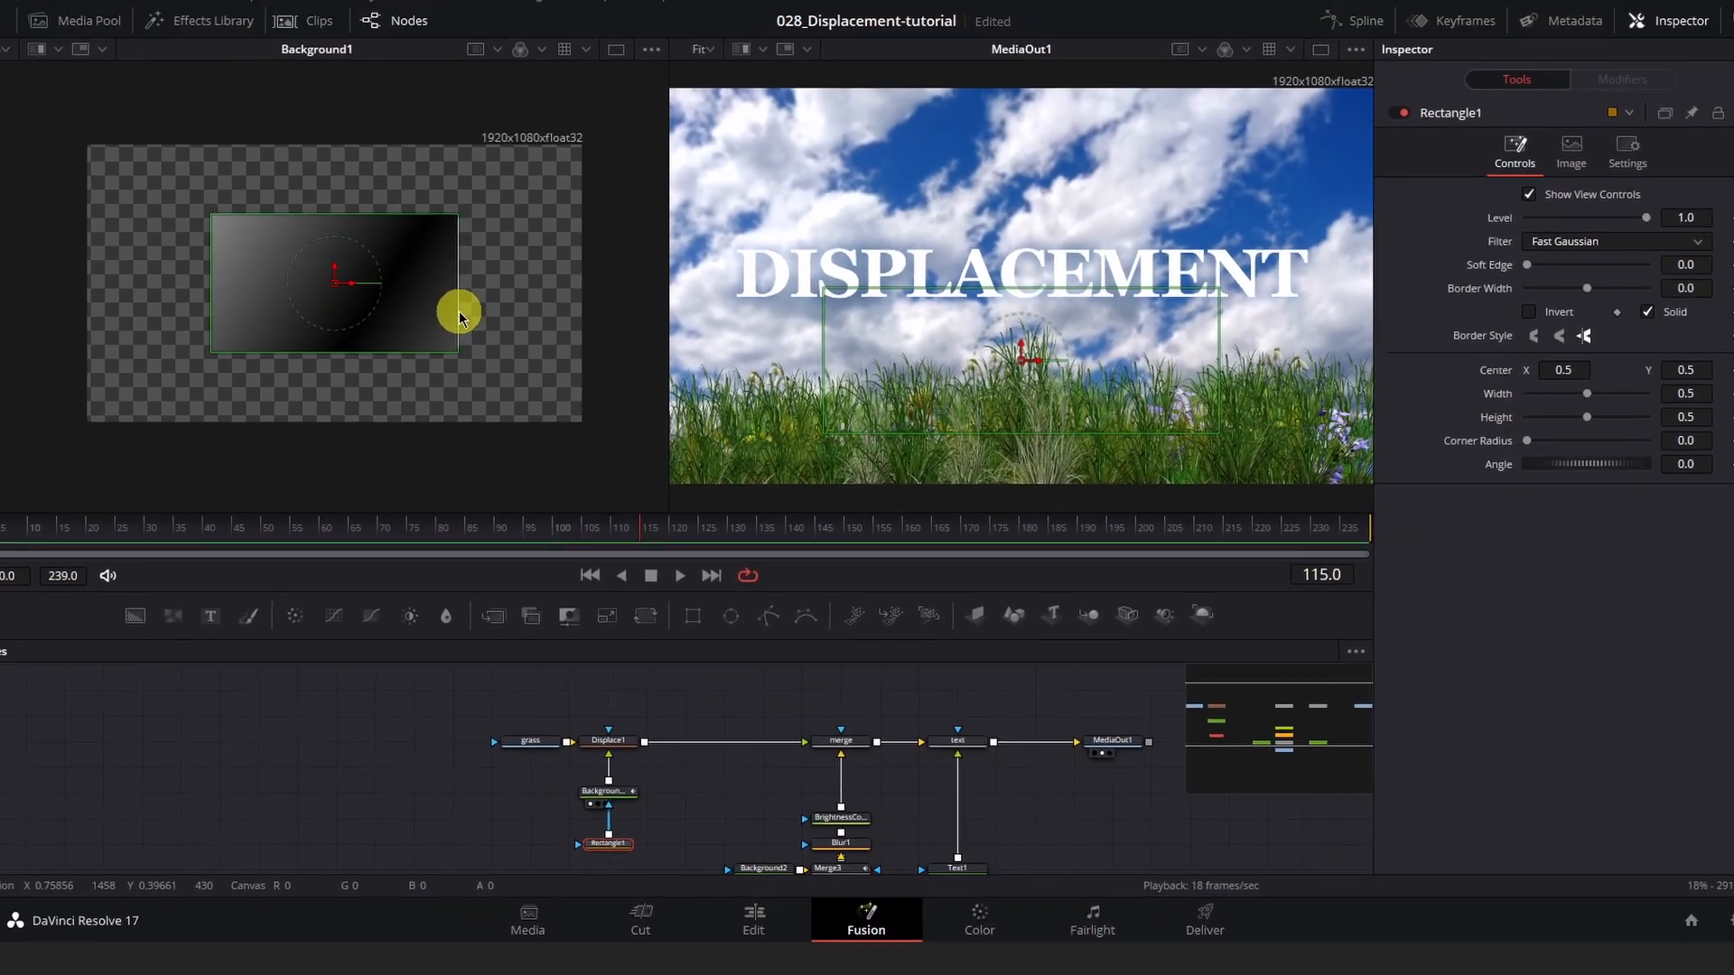
Shape the rectangle mask with a width of about 1.36, center Y of about 0.42 and soft edge of about 0.09
drag(359, 176, 493, 190)
drag(579, 341, 585, 338)
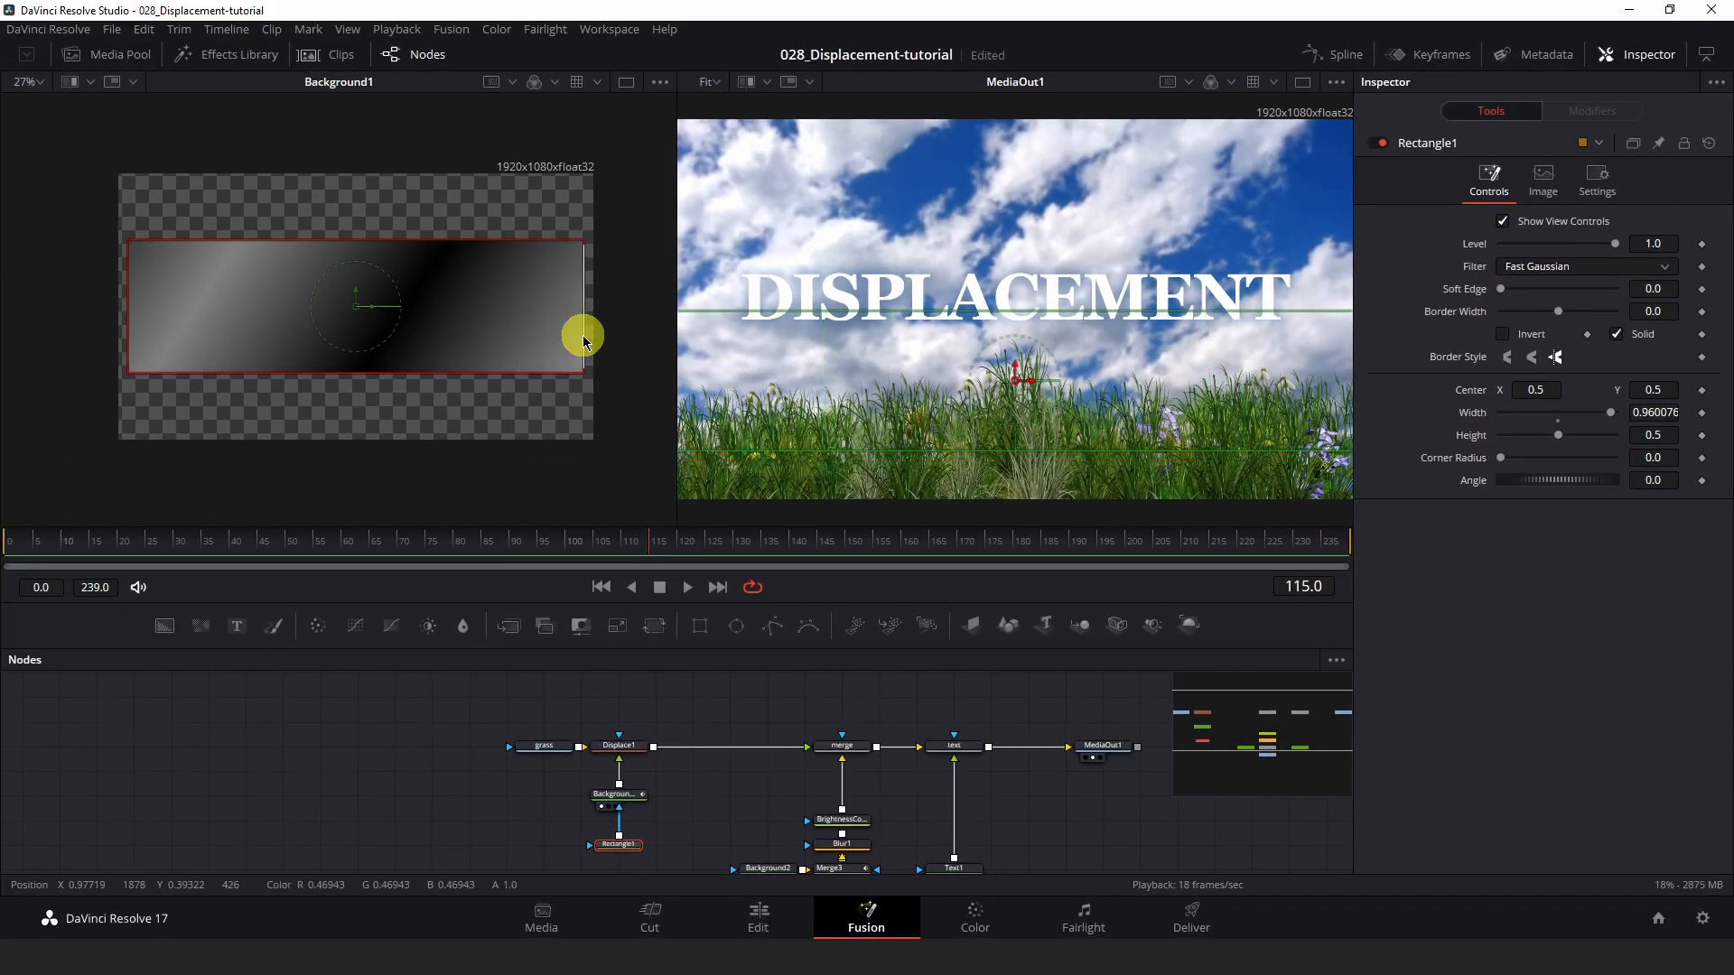
mouse_move(357, 287)
mouse_down()
mouse_move(361, 320)
mouse_move(383, 302)
mouse_up()
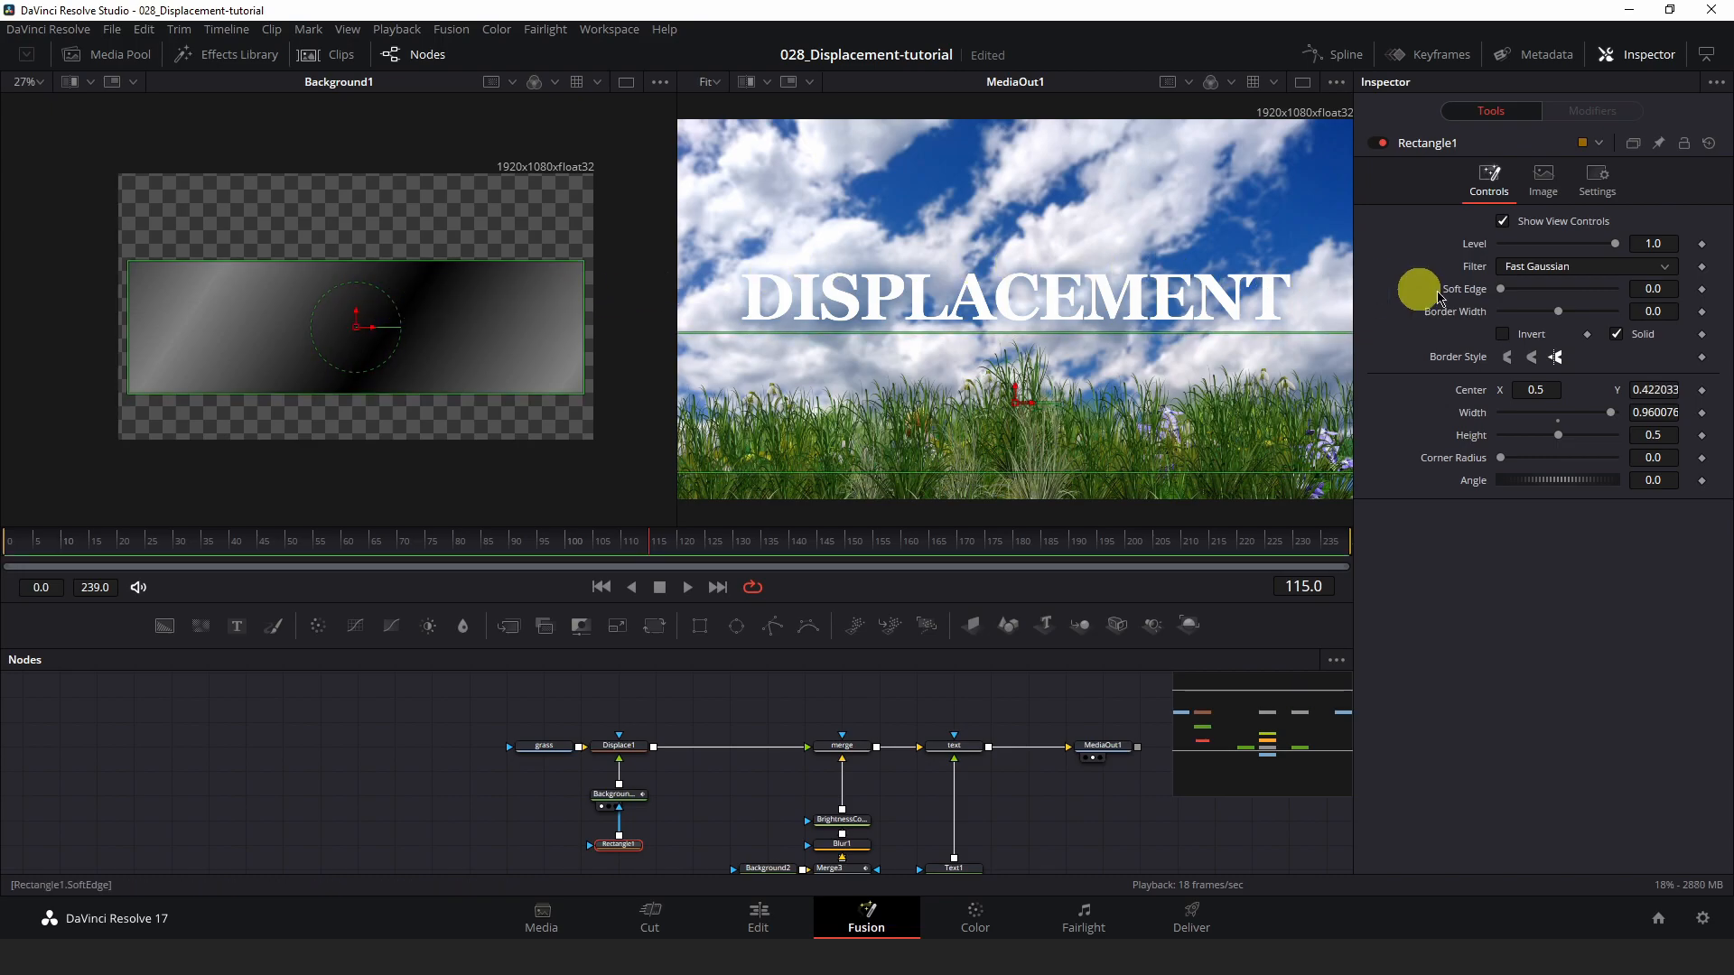
drag(1502, 296, 1554, 298)
drag(583, 317, 680, 317)
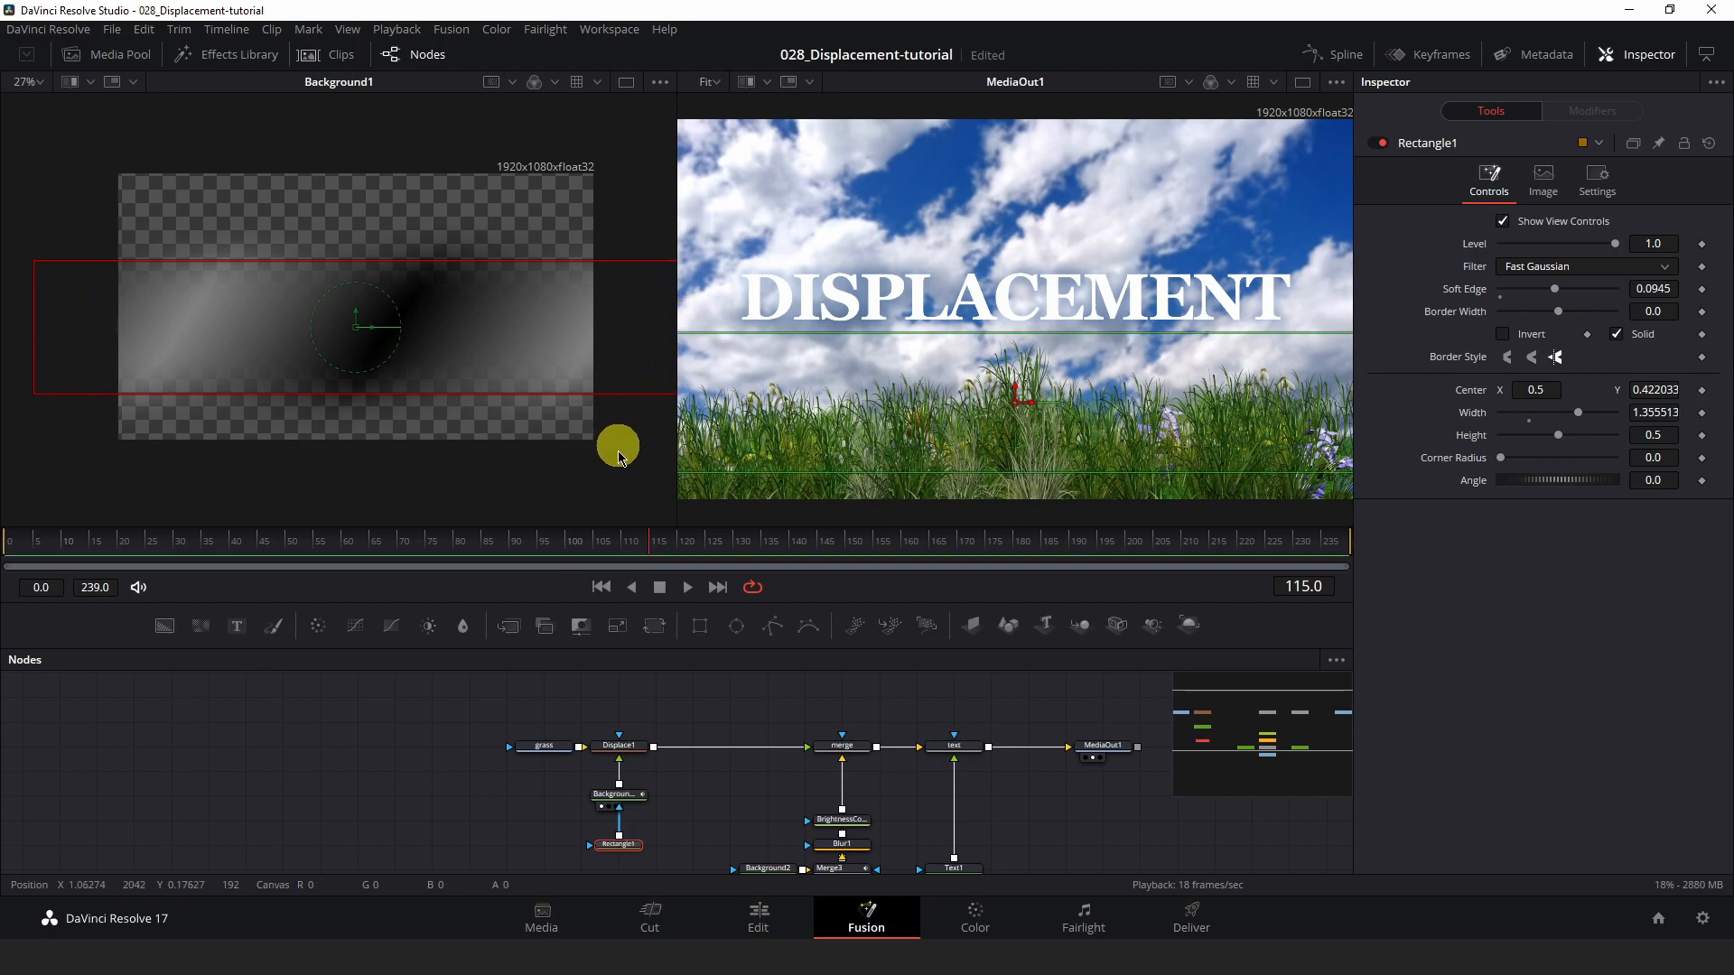
Play back the masked grass displacement from frame 0 and display the settings of Displace1
drag(617, 548, 3, 548)
key(space)
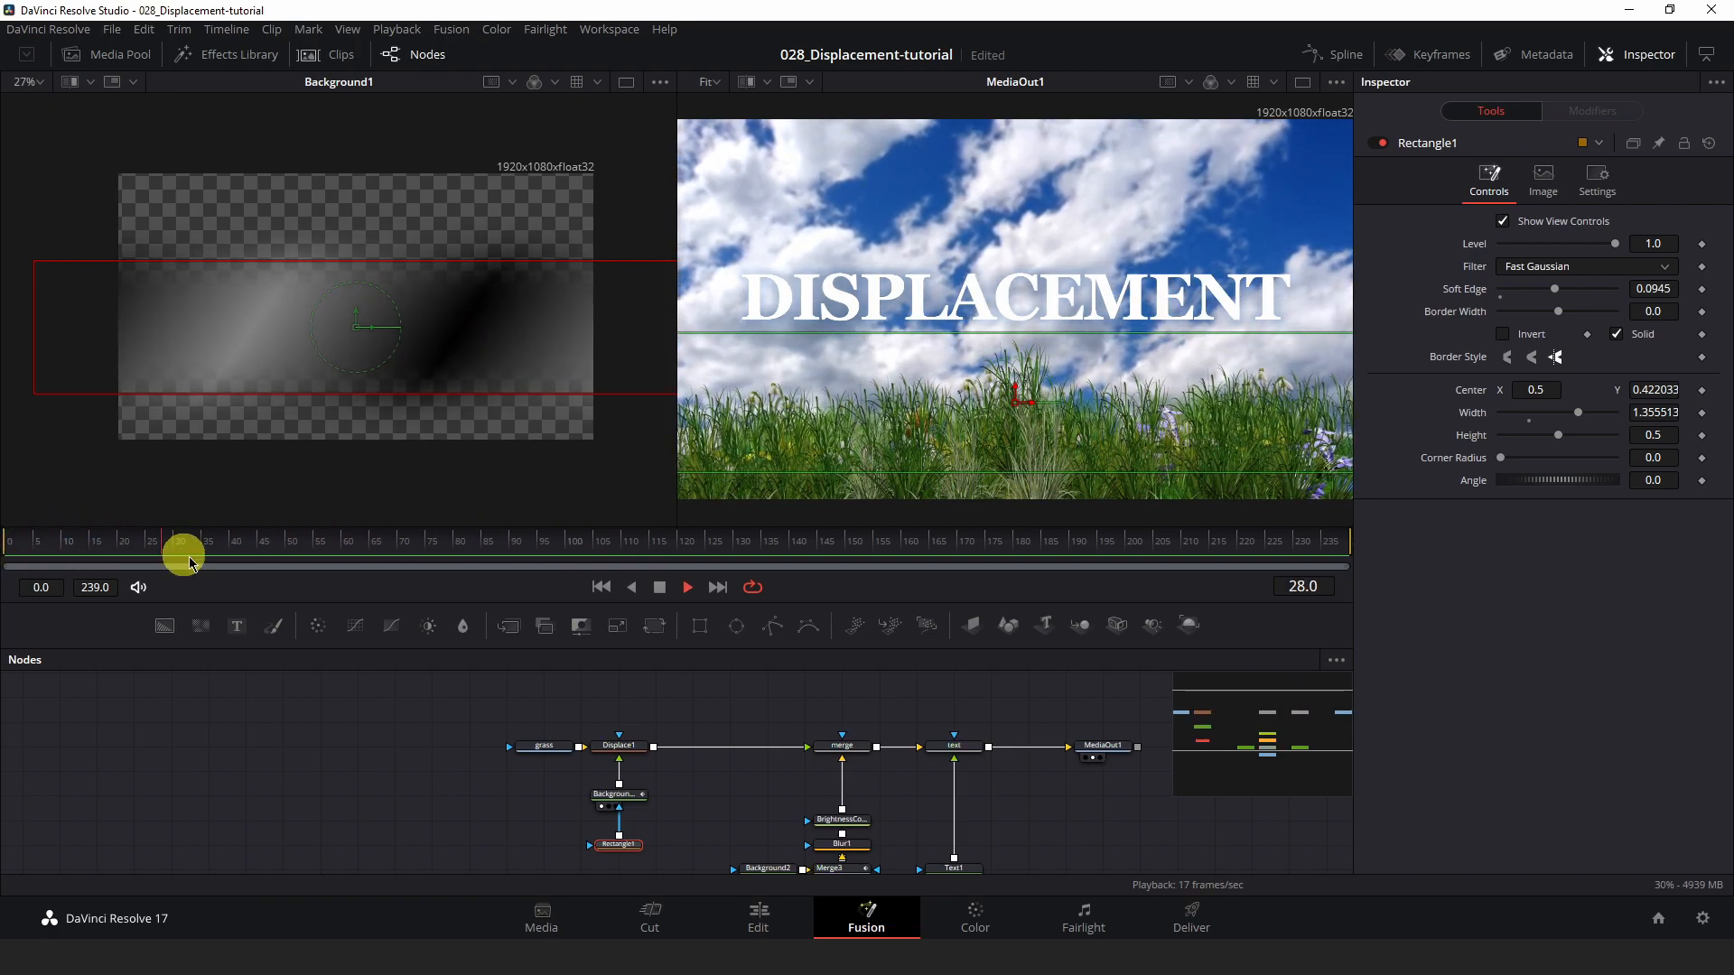
key(space)
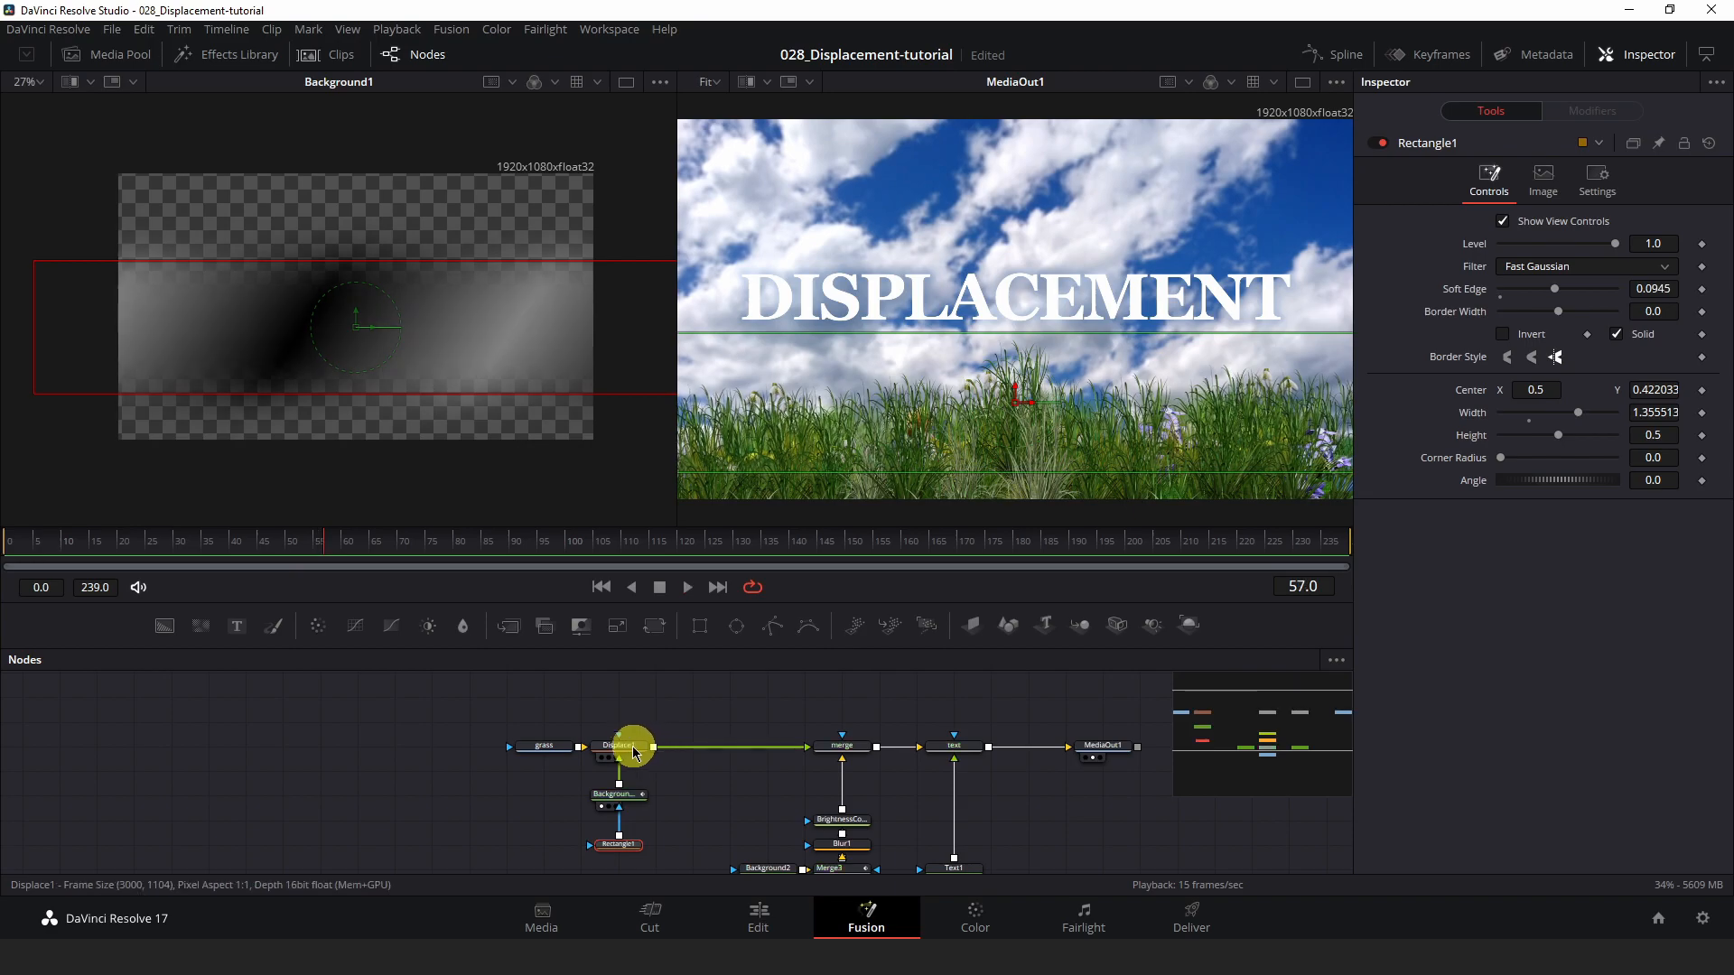
click(626, 751)
key(space)
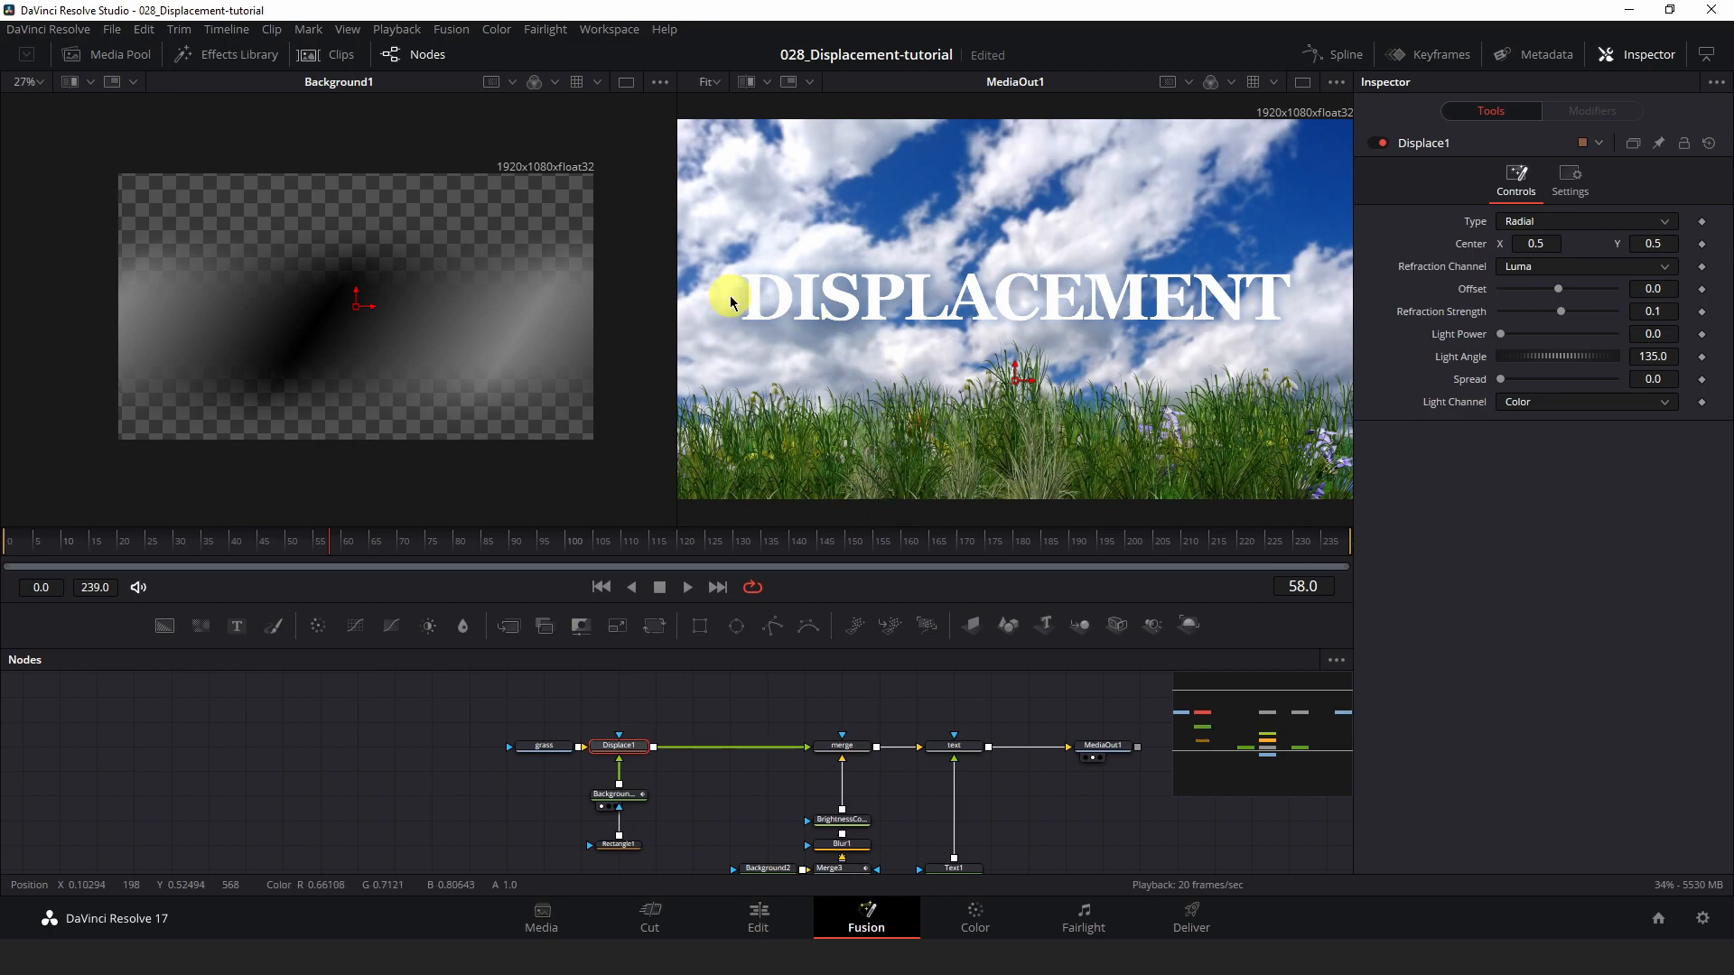
Insert a Displace node between Text1 and the text merge, spaced slightly above Text1
drag(1063, 820, 890, 795)
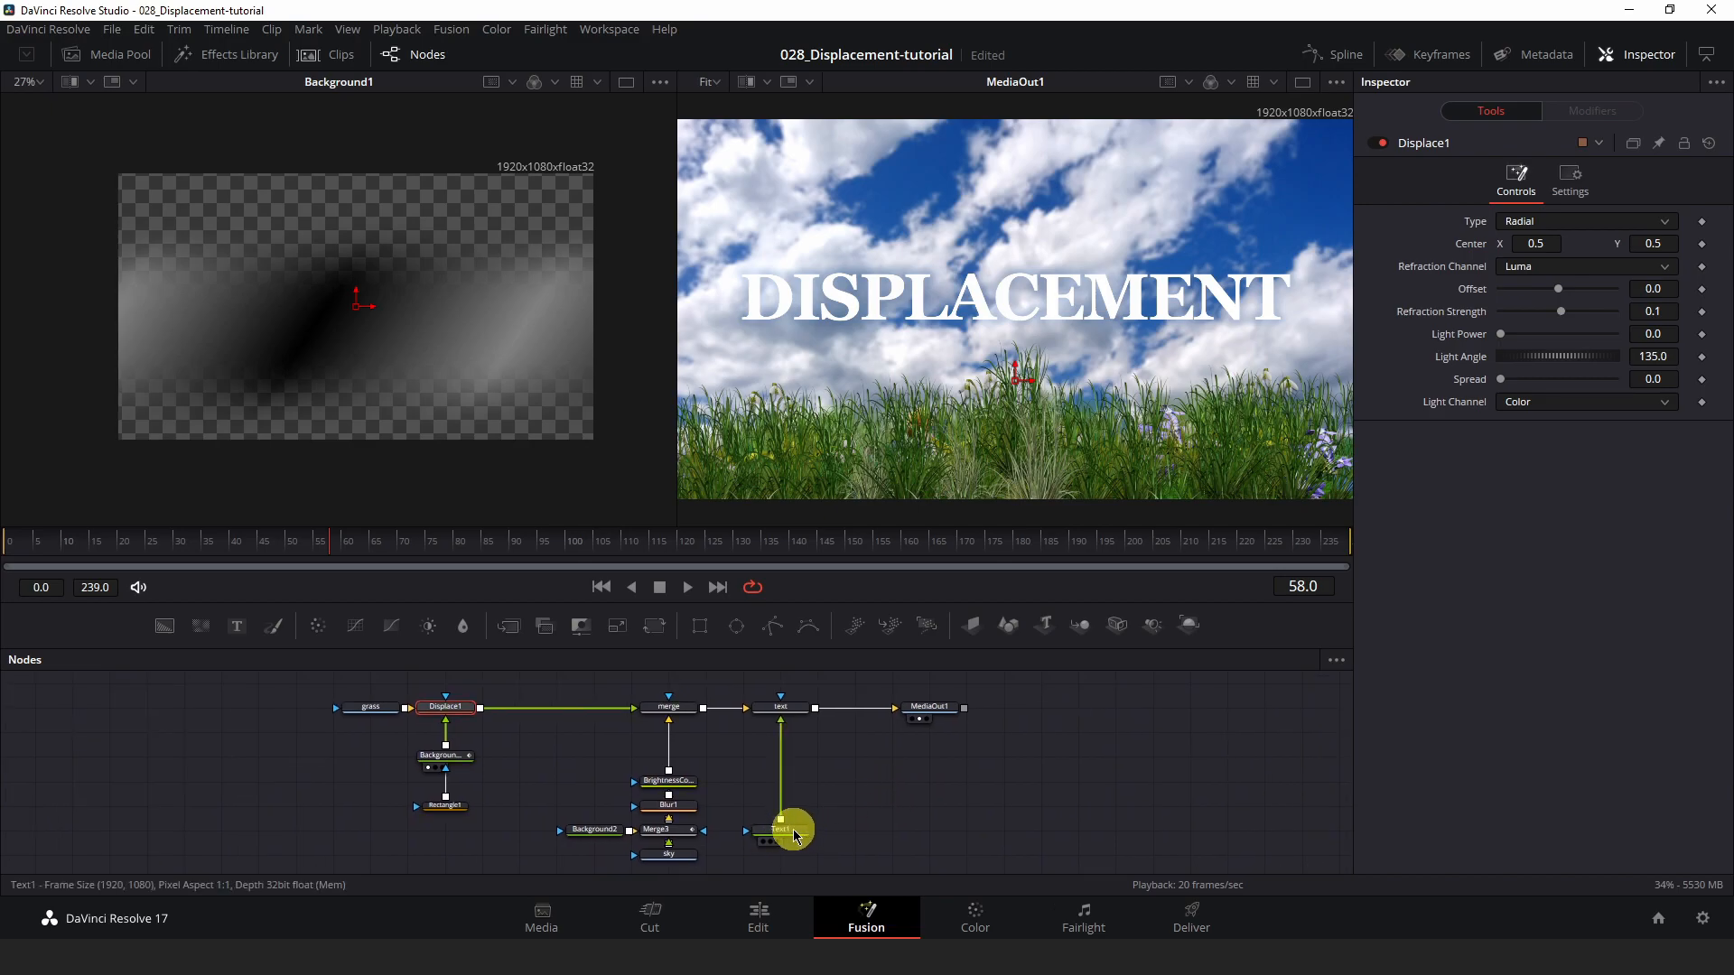
click(792, 835)
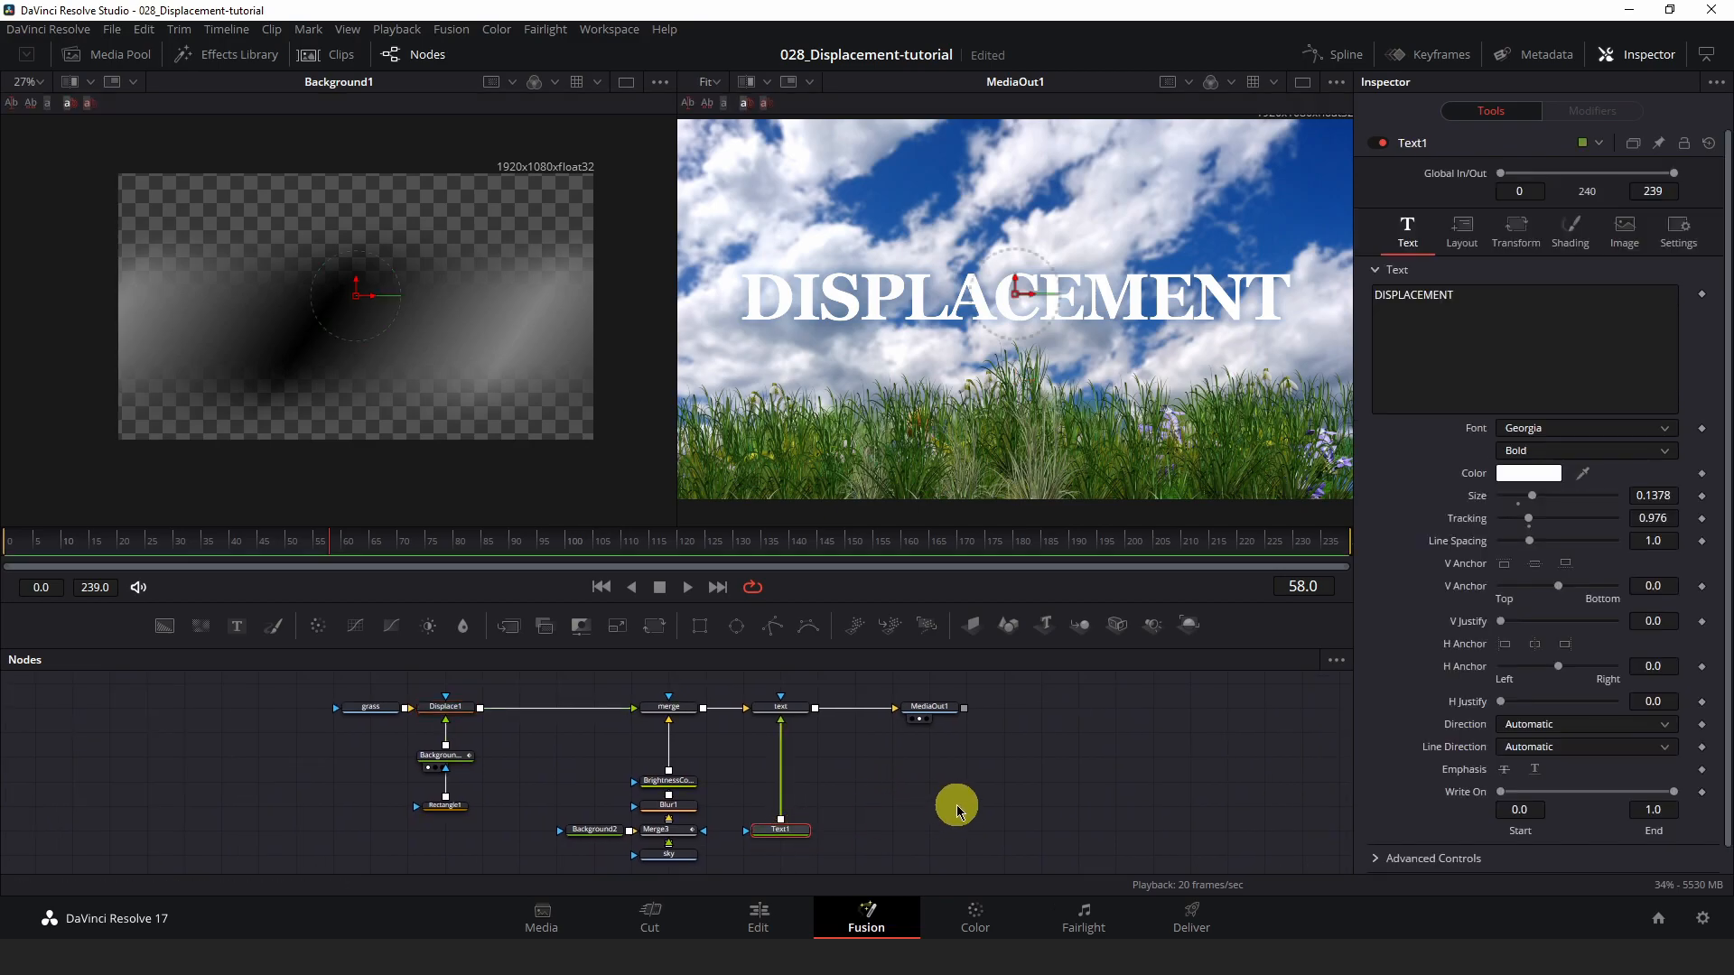
key(shift+space)
text(dsp)
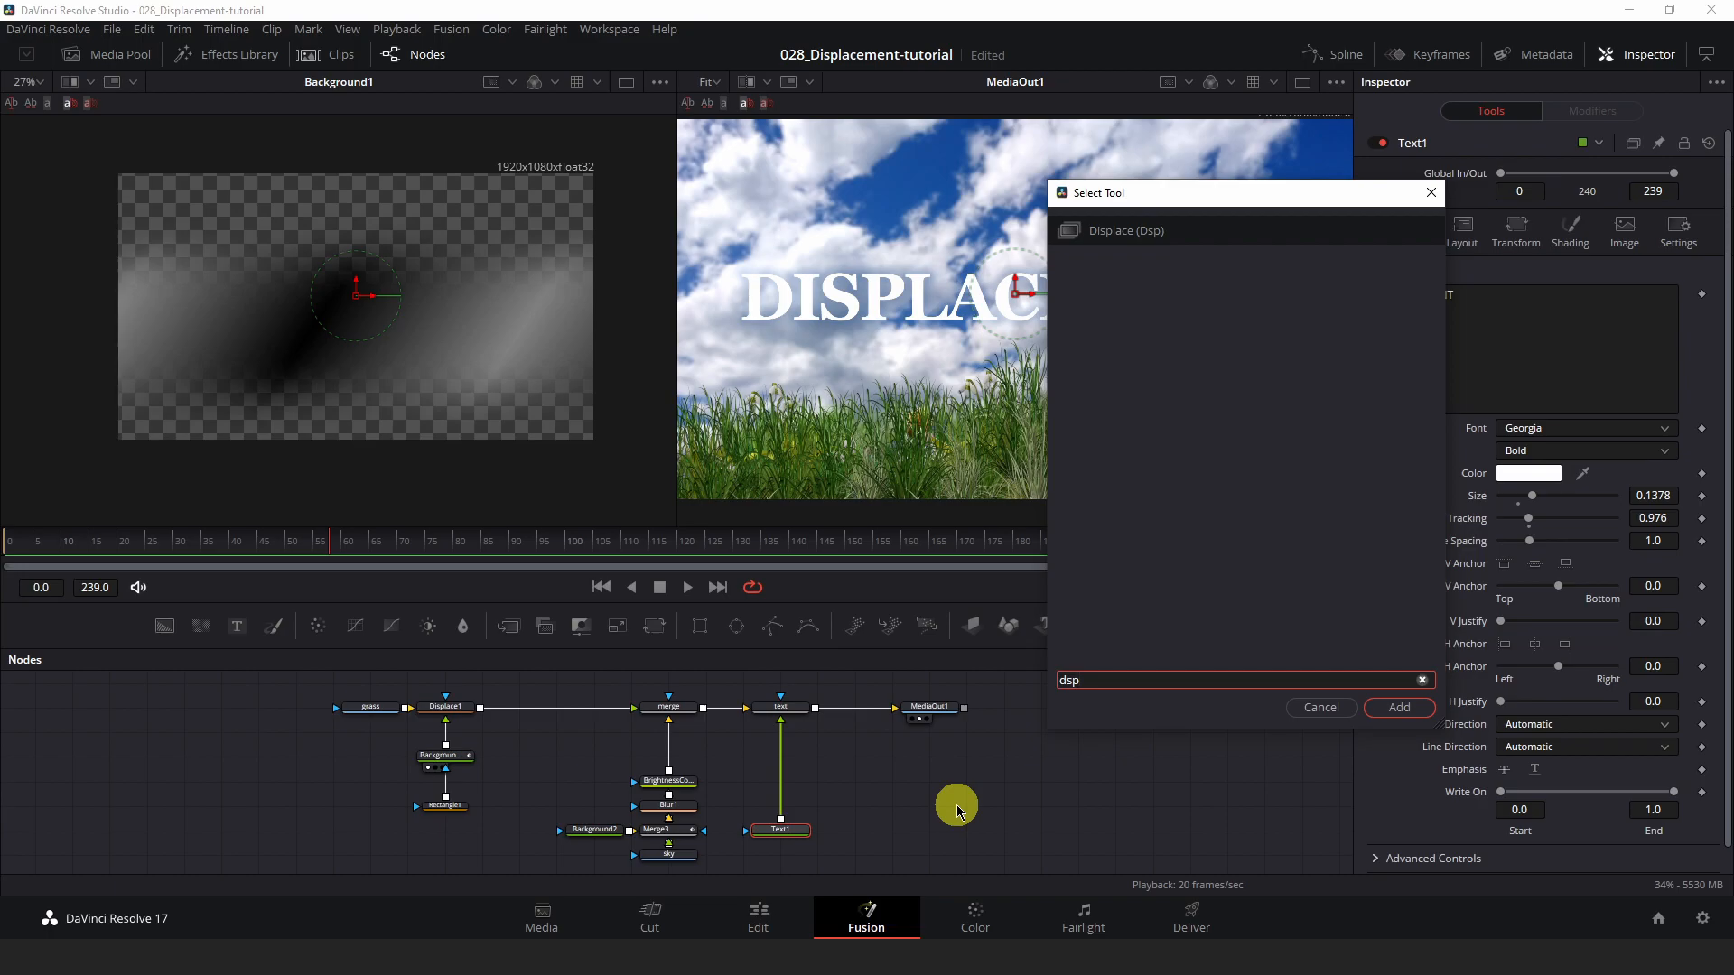
key(Return)
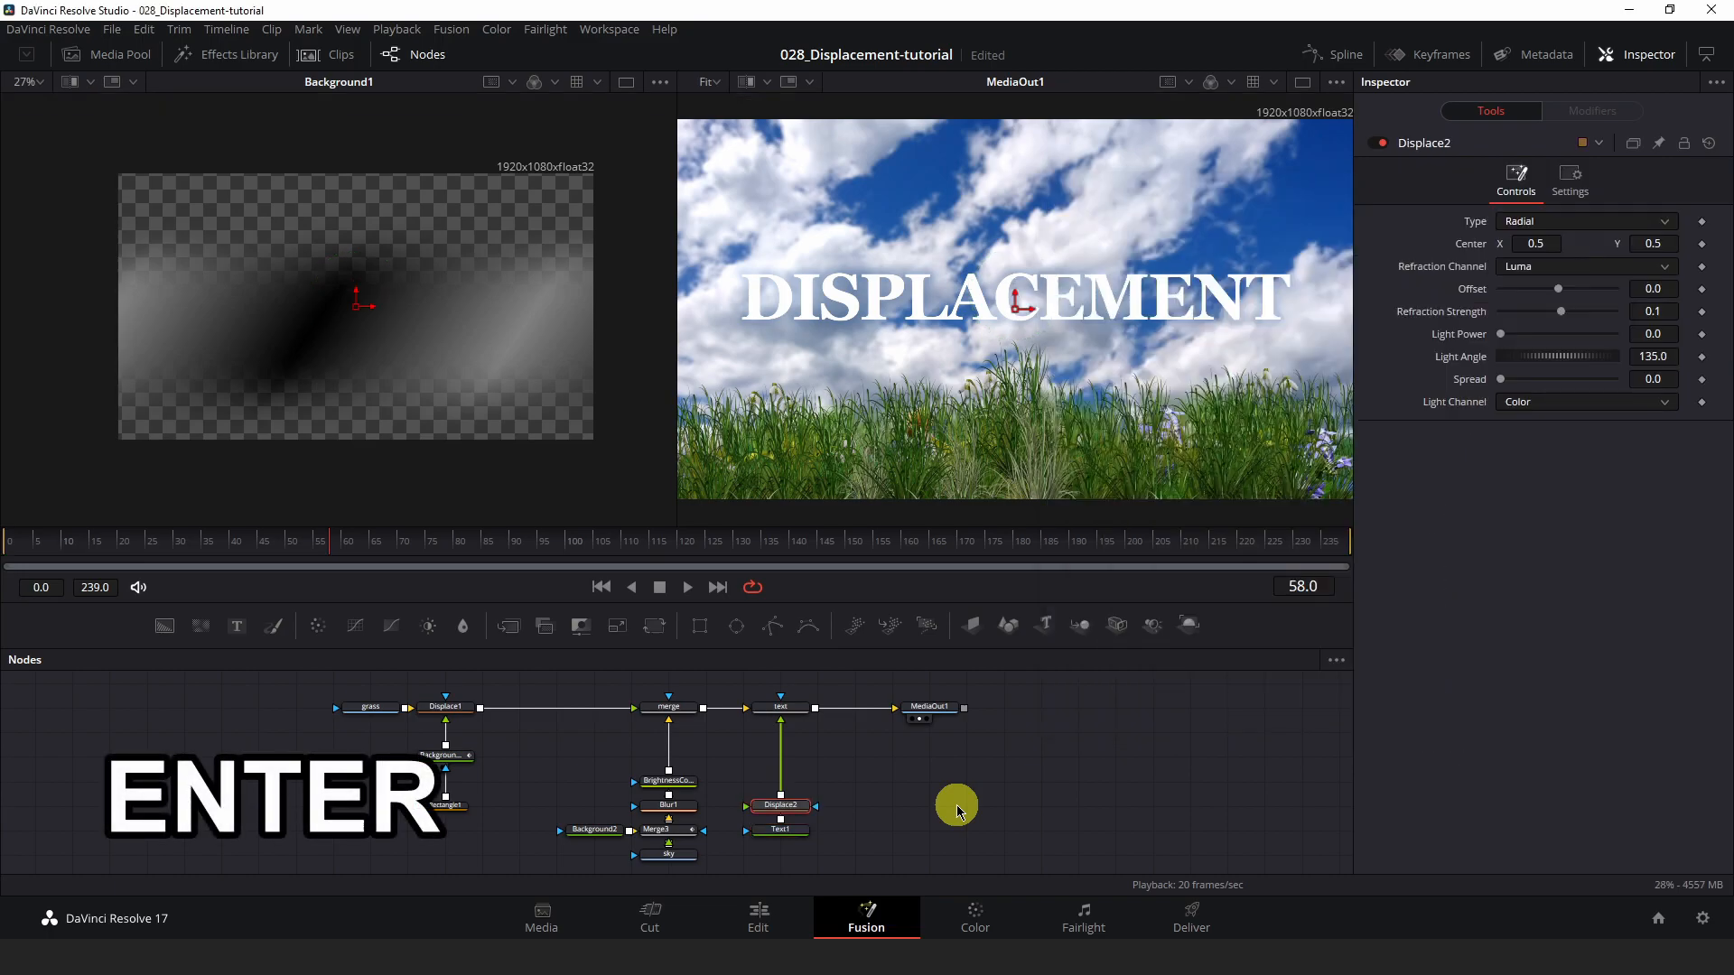
mouse_move(782, 805)
mouse_down()
mouse_move(786, 761)
mouse_move(790, 782)
mouse_up()
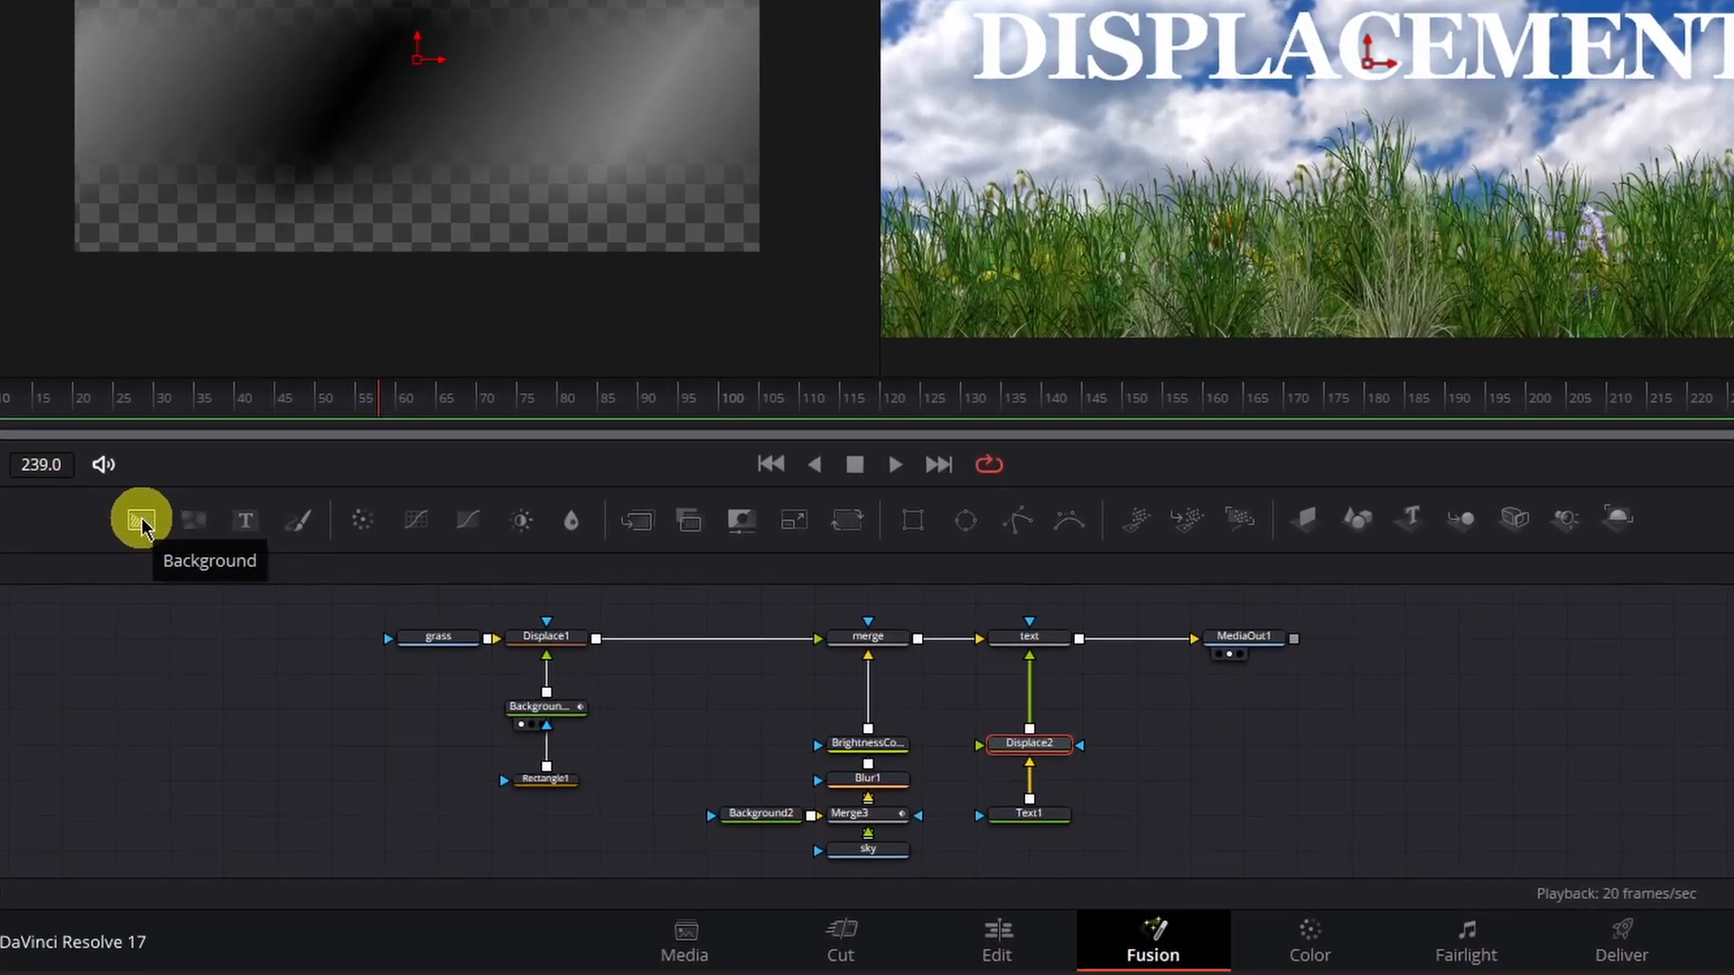
Add a Background node beside Displace2, connect it to Displace2's foreground input and show it in the first viewer
drag(165, 626, 847, 754)
drag(1162, 700, 1009, 745)
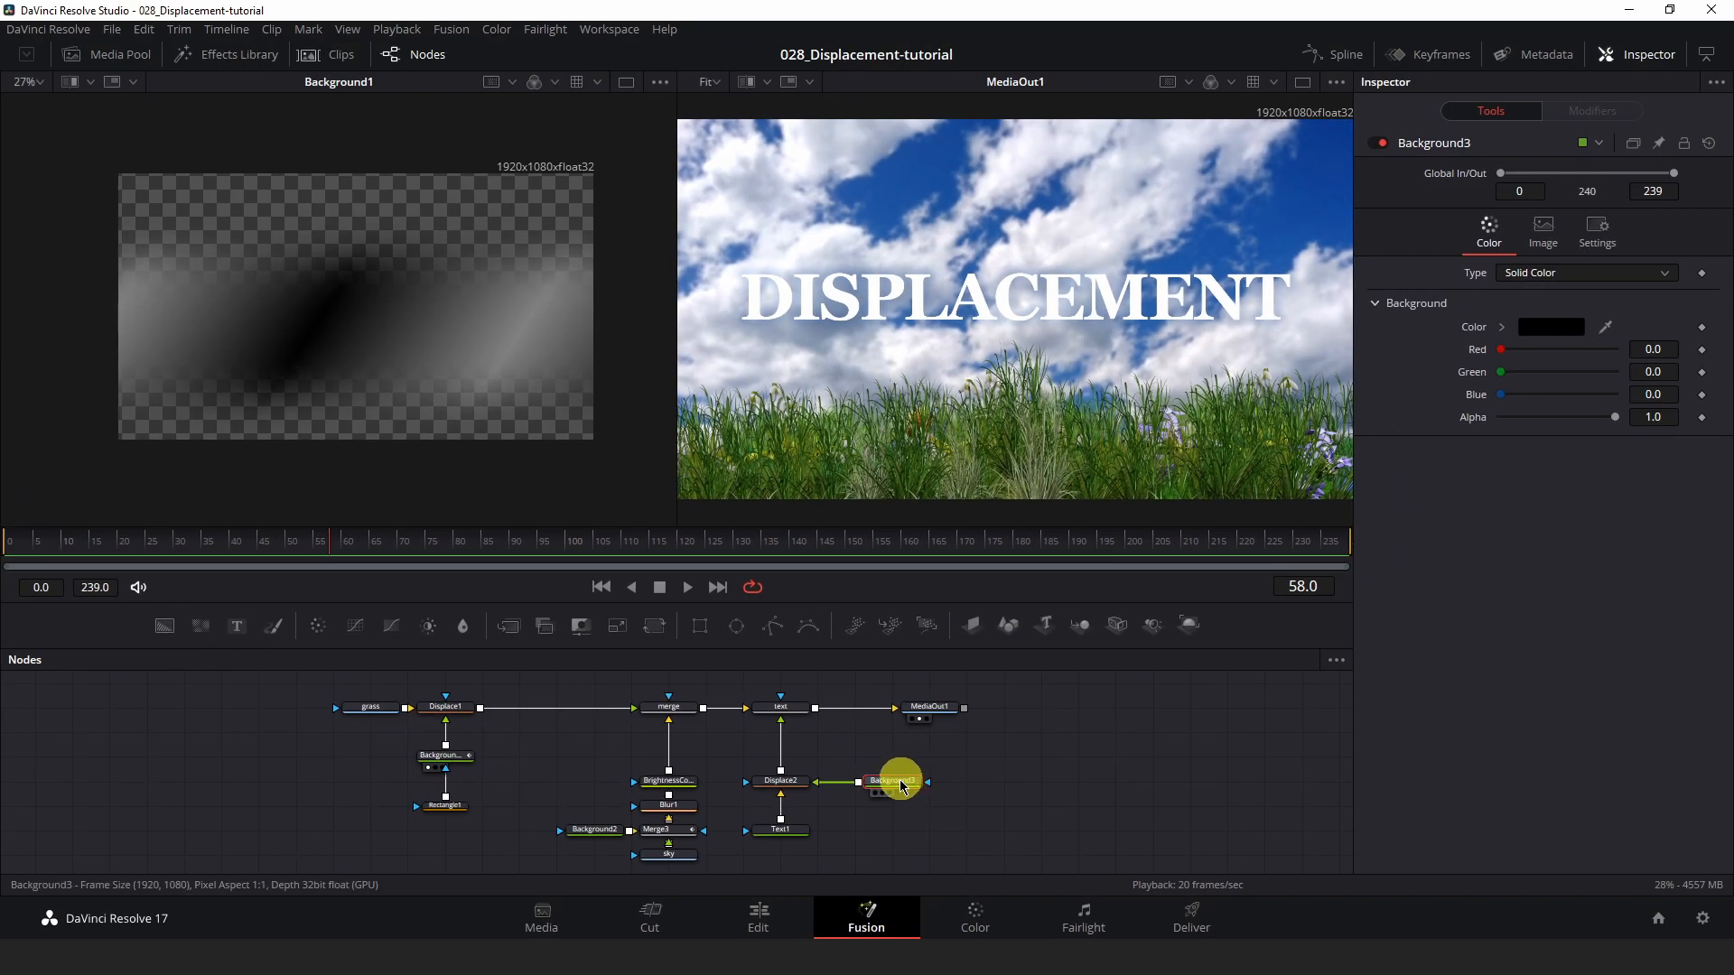
key(1)
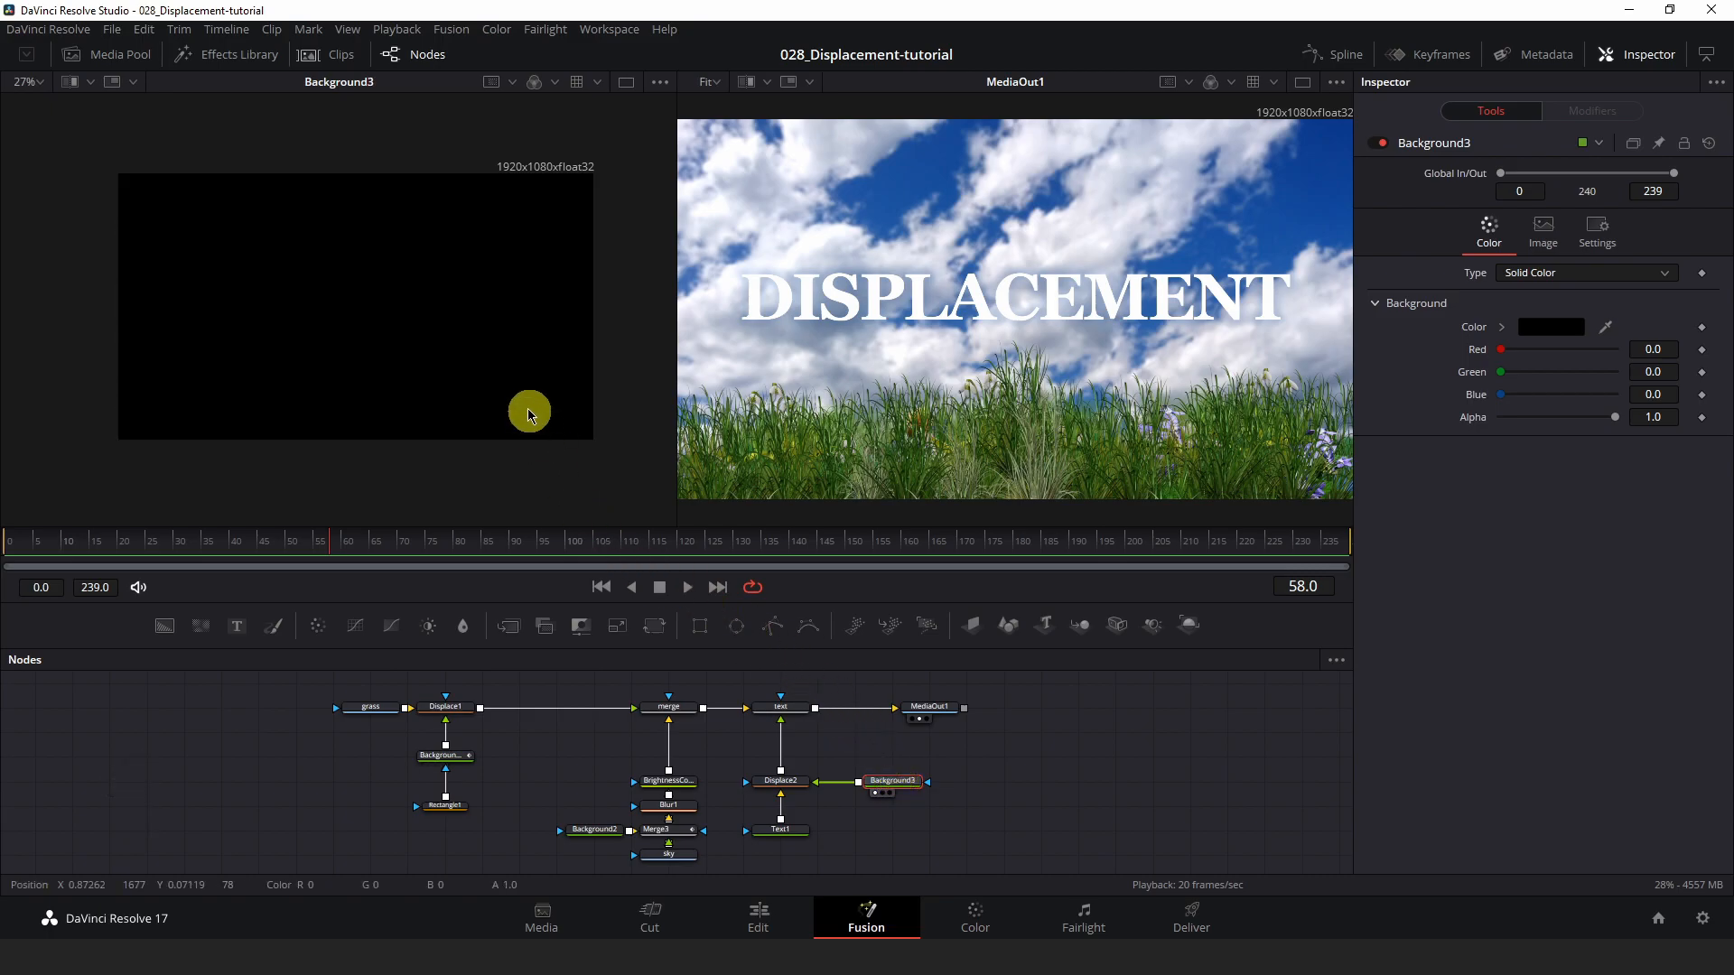
Change Background3 to a gradient and set its white end colour to mid grey with red, green and blue at 128
click(1539, 271)
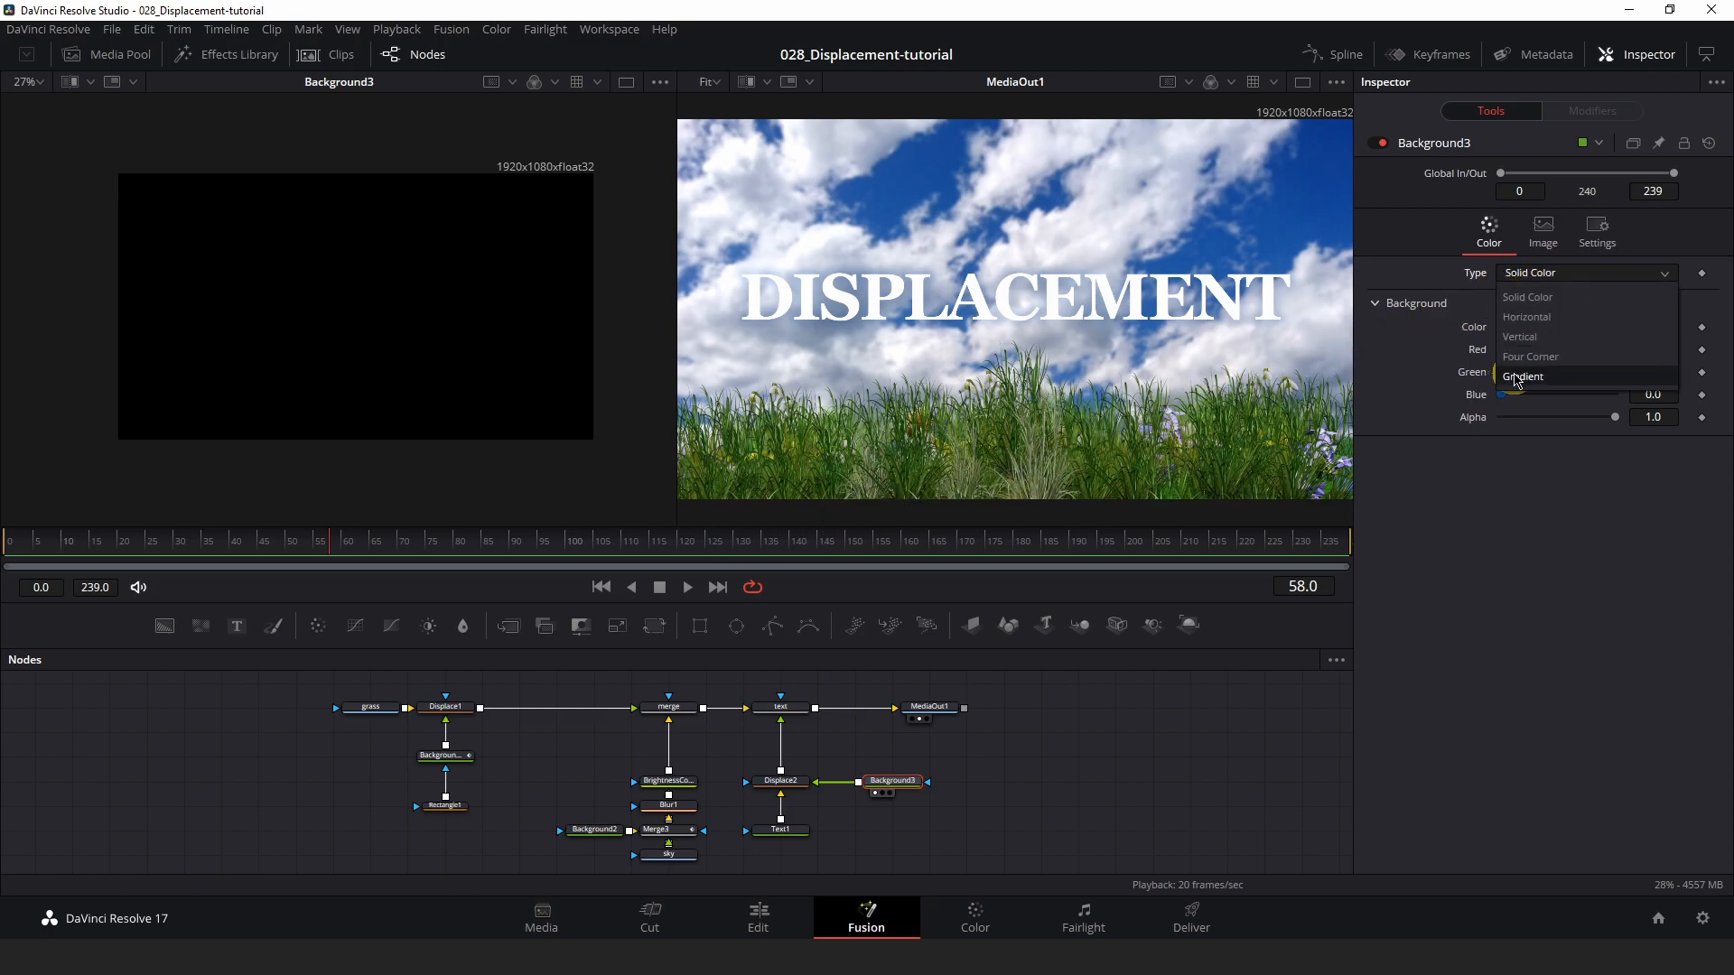
click(1517, 378)
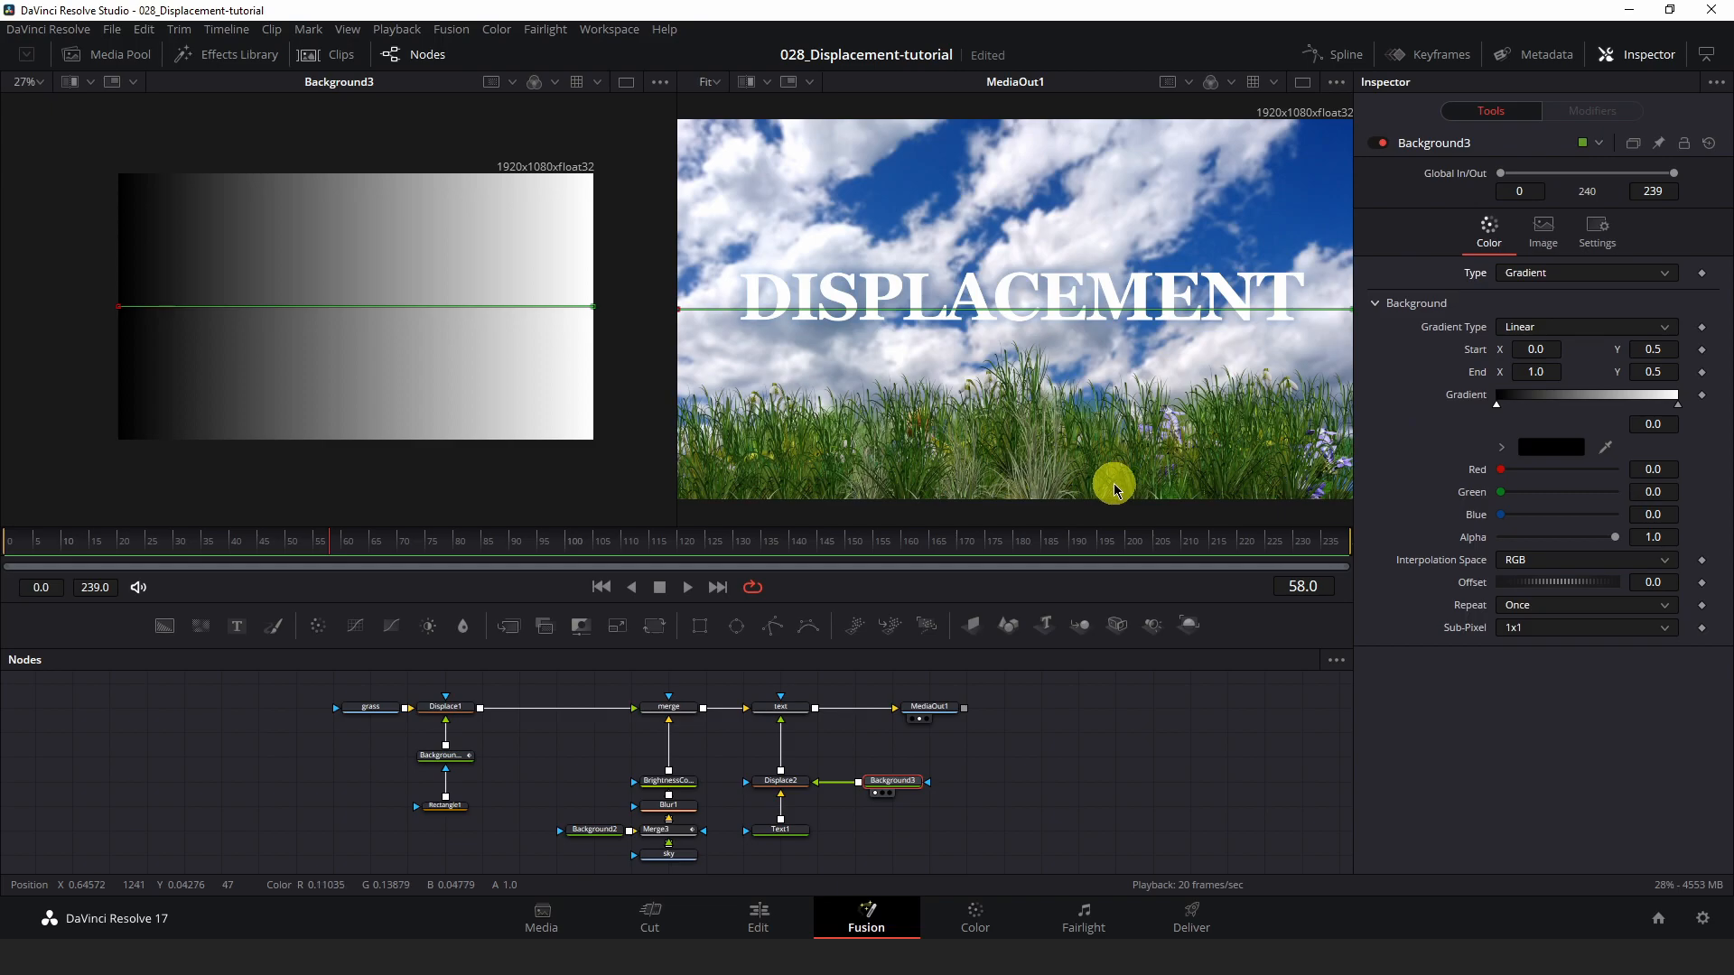
click(1678, 406)
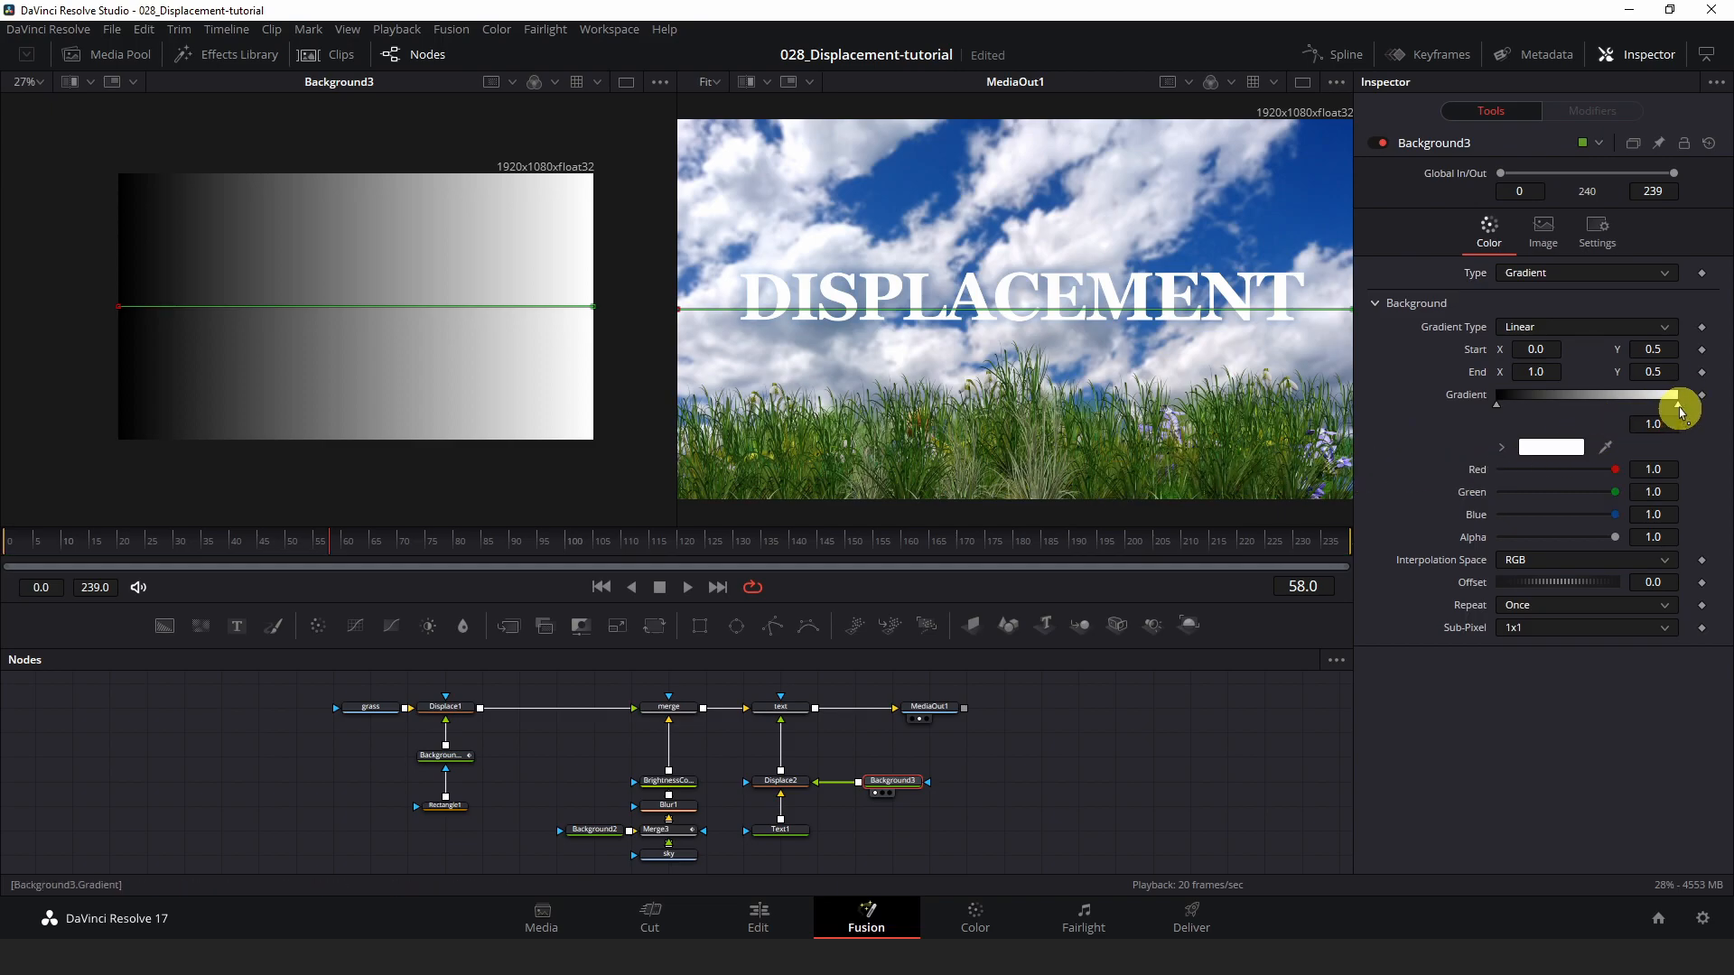
click(1544, 447)
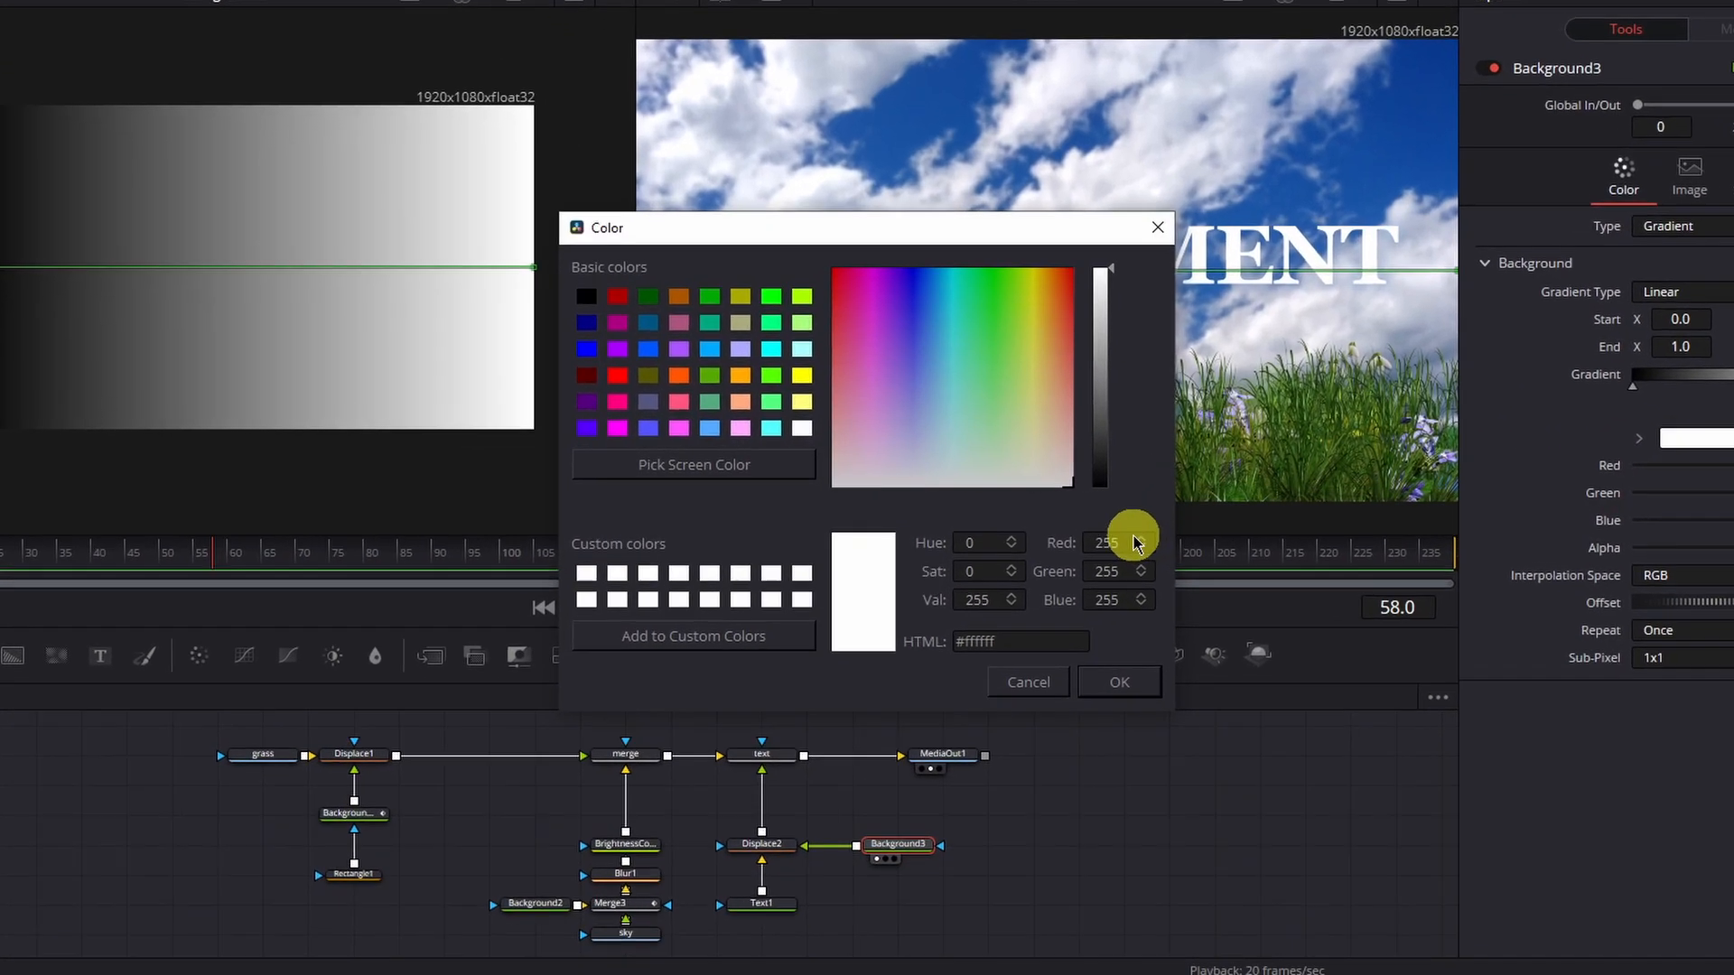
double_click(1107, 543)
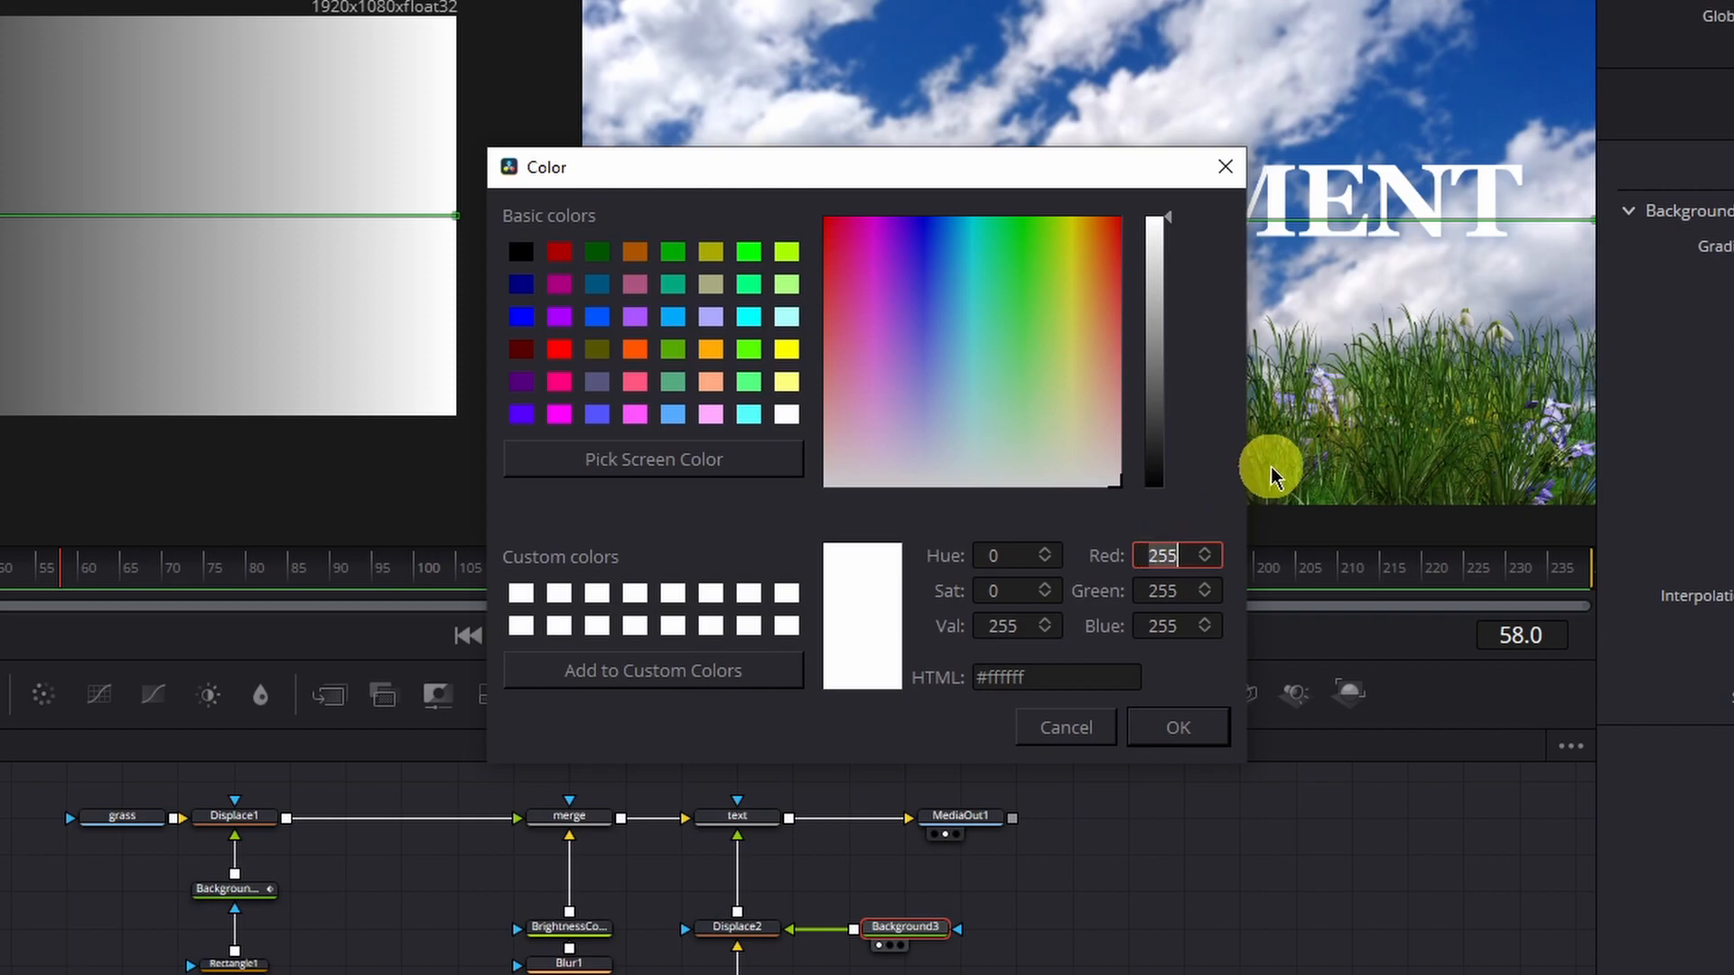
text(128)
key(Tab)
text(128)
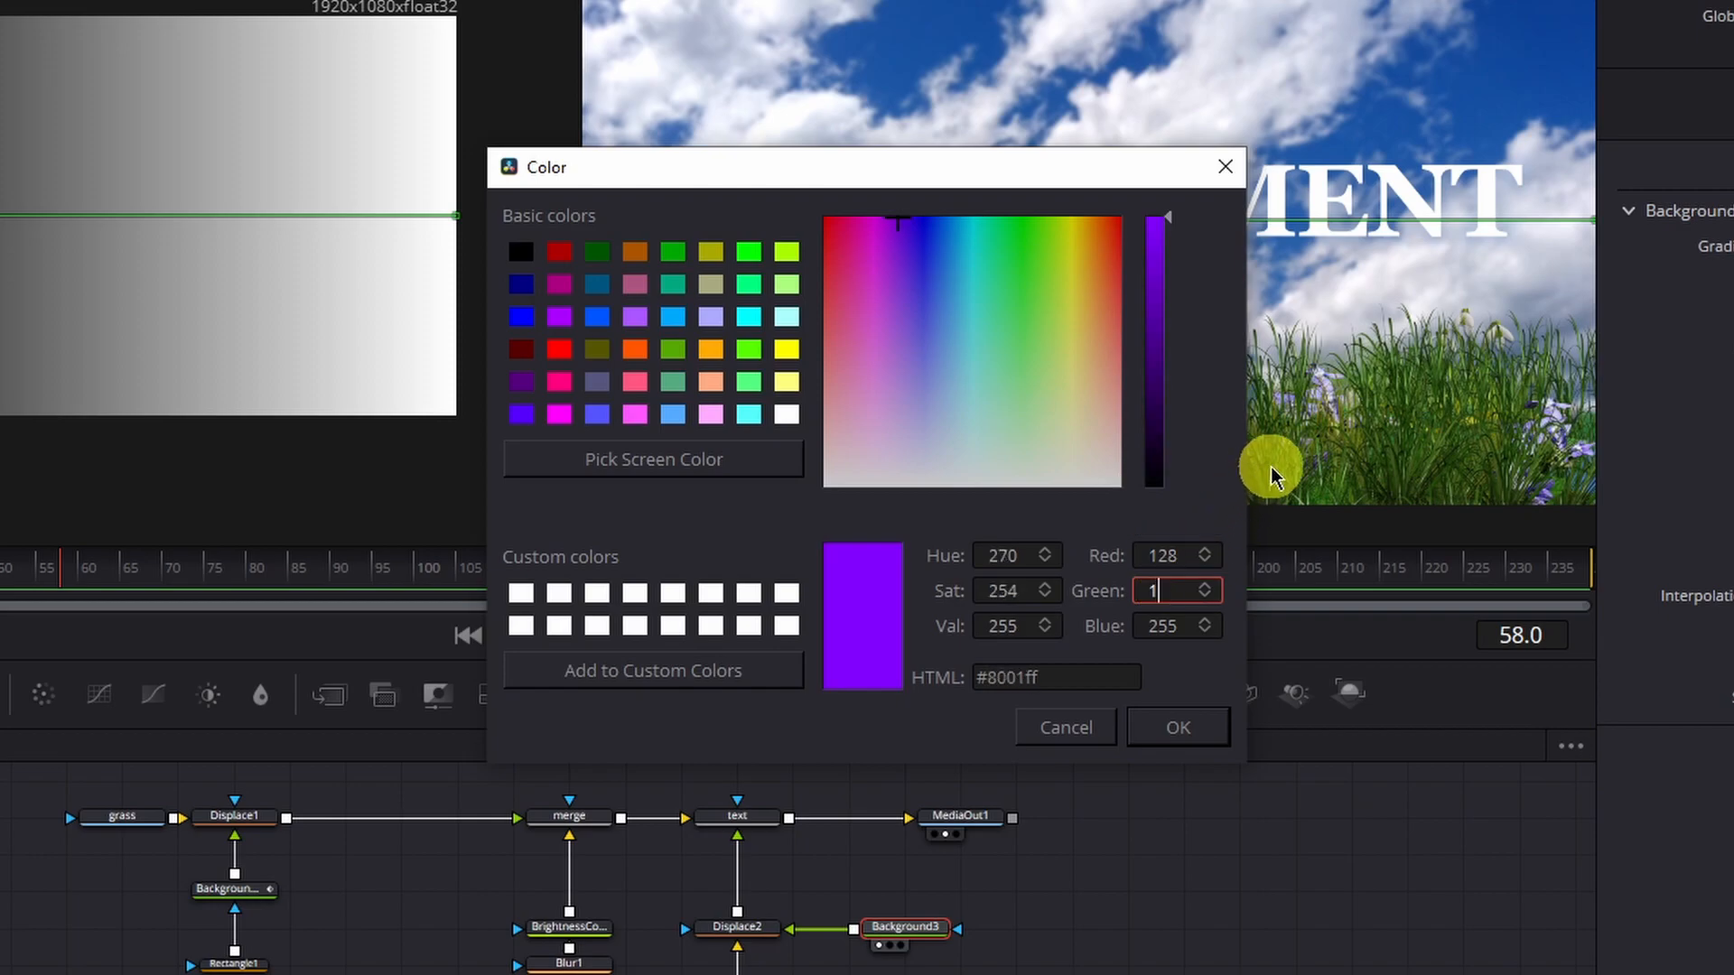
key(Tab)
text(128)
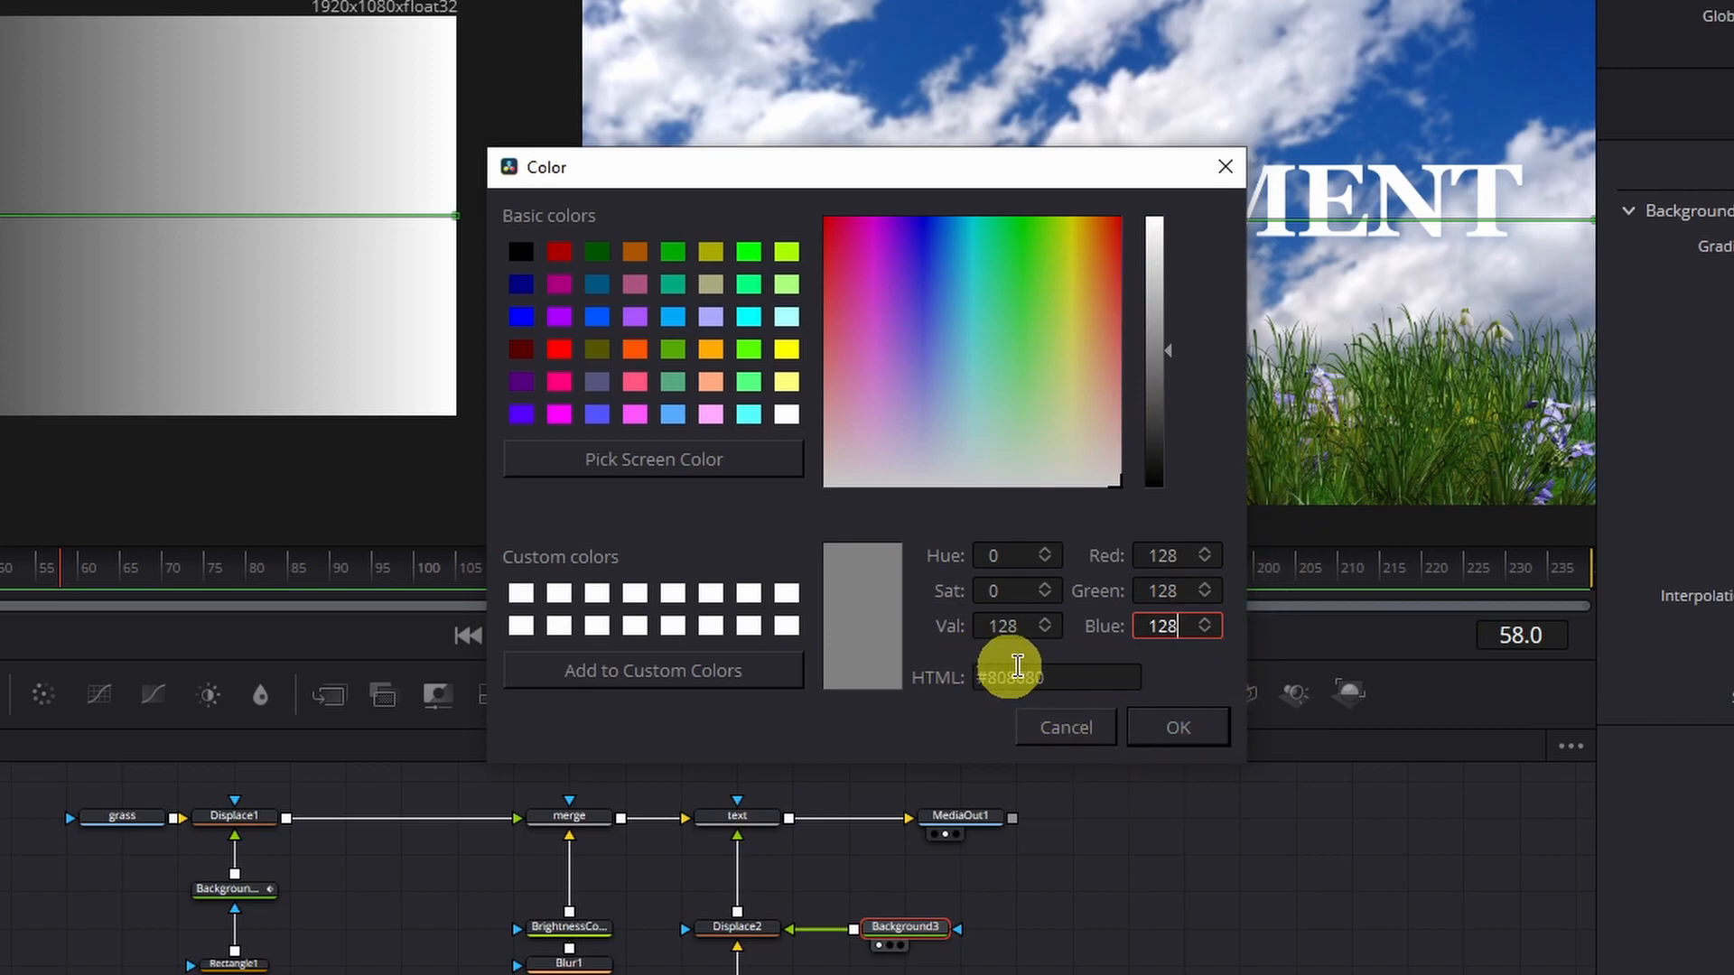
click(1177, 729)
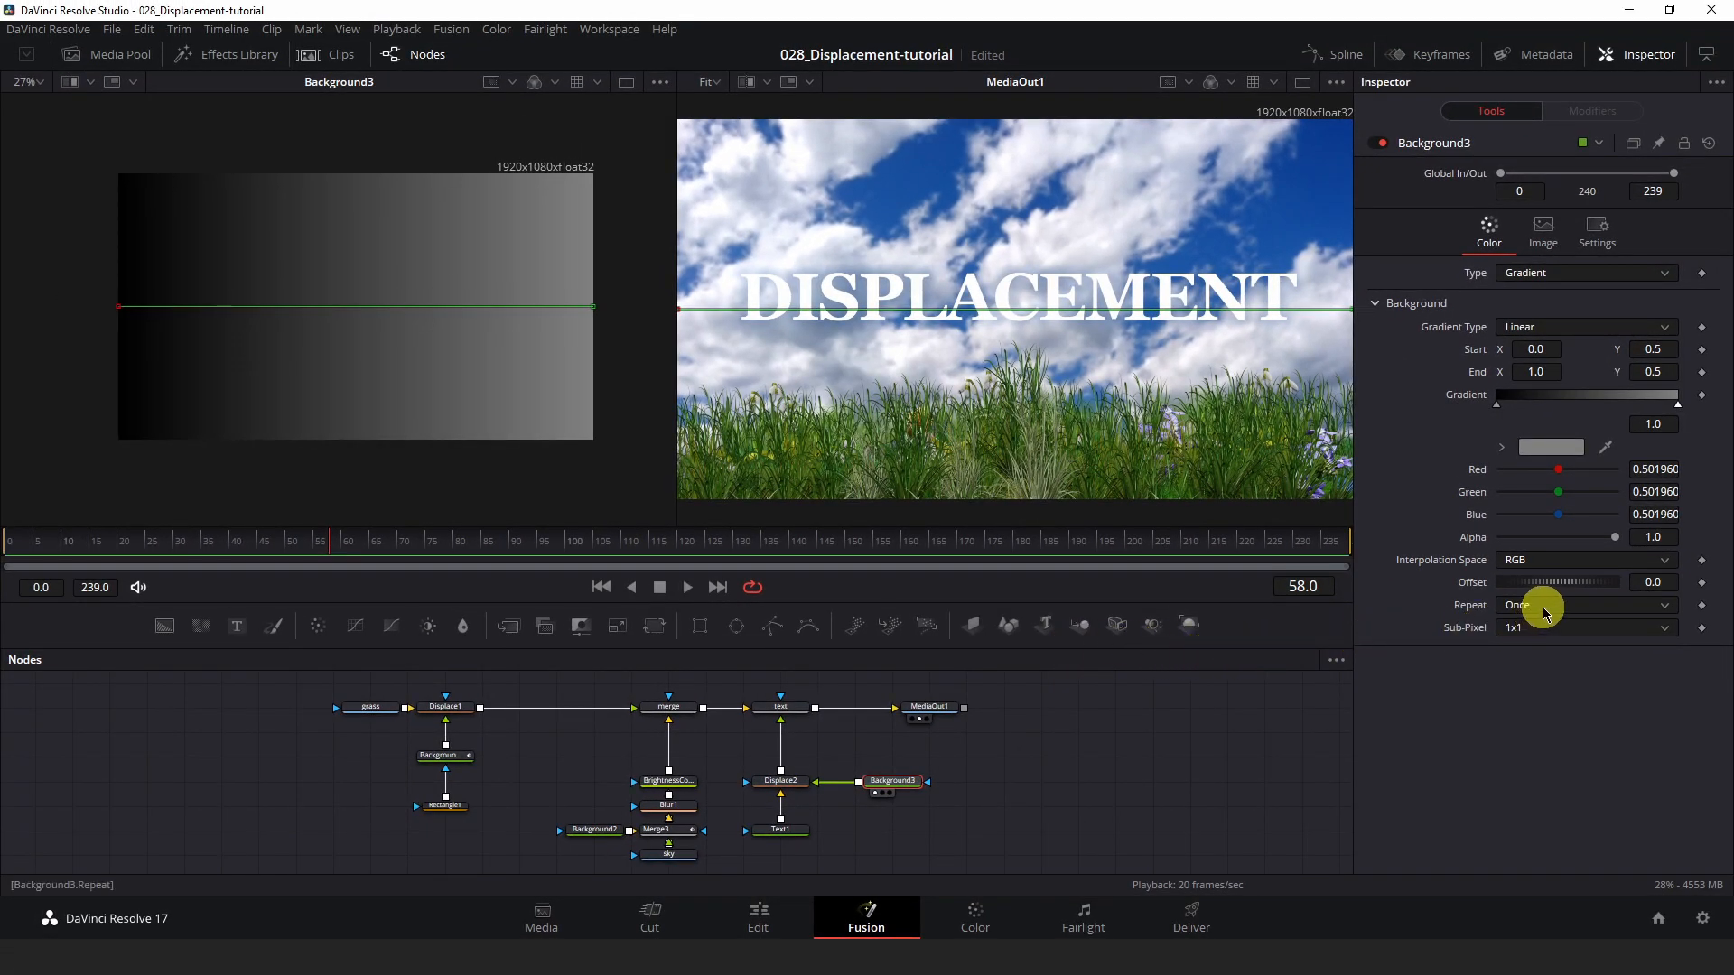
Set the gradient's repeat to Ping-Pong and shorten it to an end X of about 0.64 along the horizontal
click(1546, 610)
click(1529, 666)
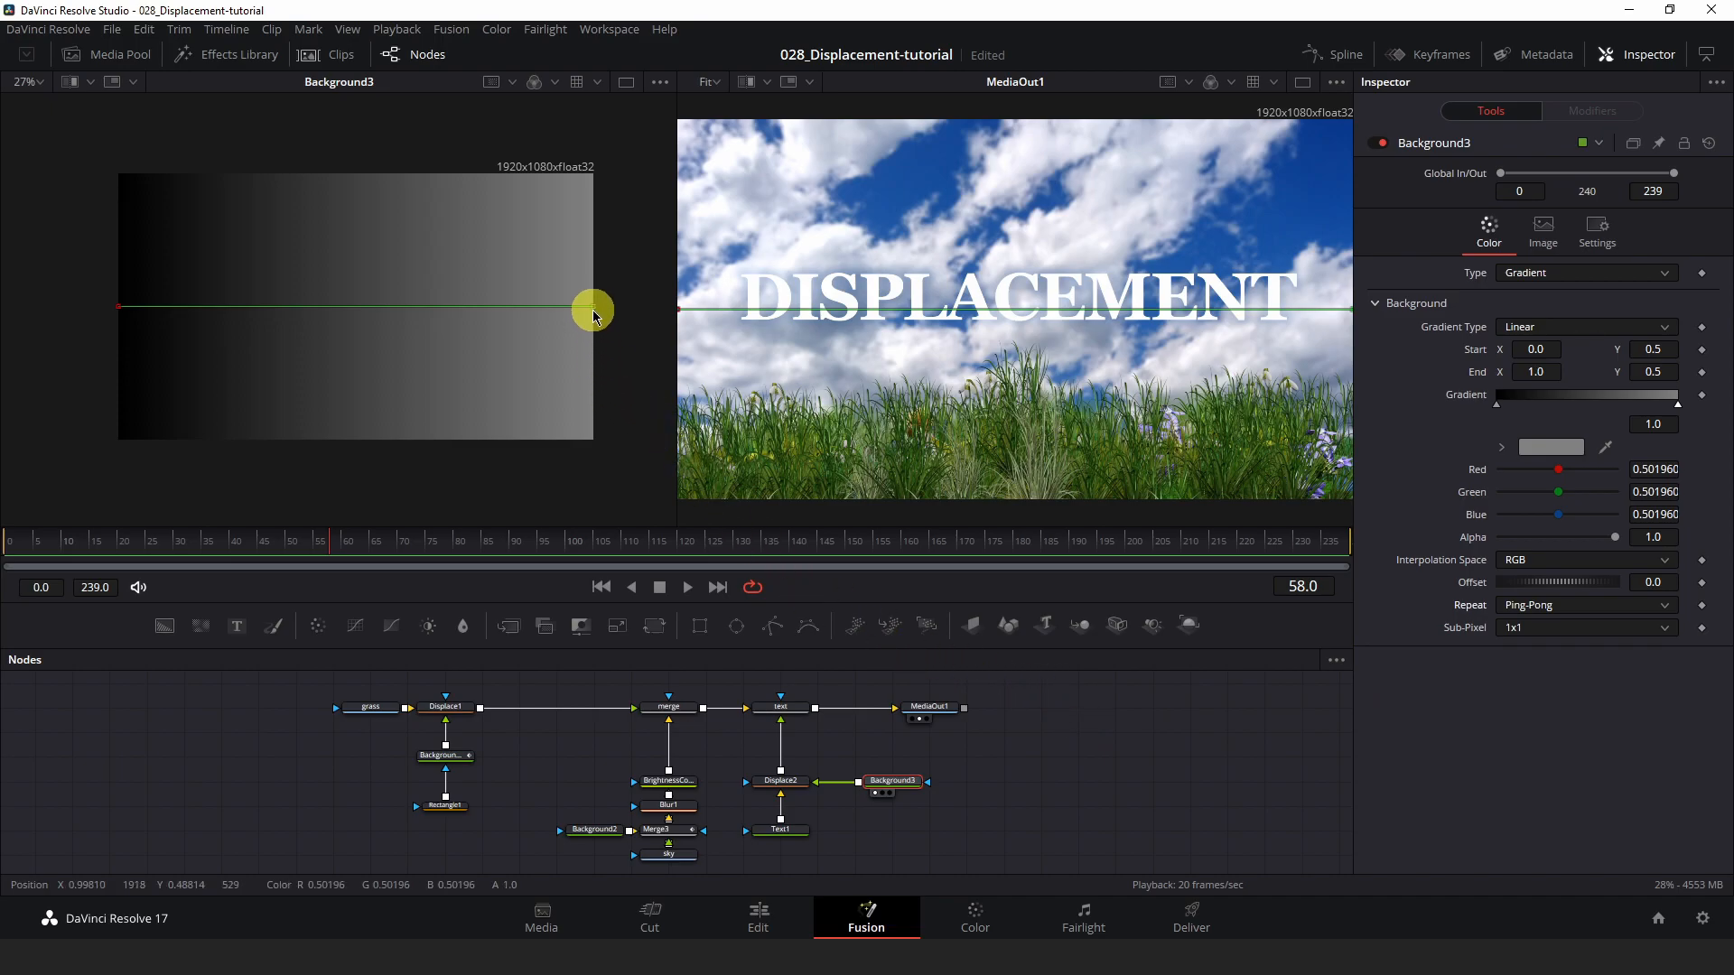
drag(593, 311, 424, 313)
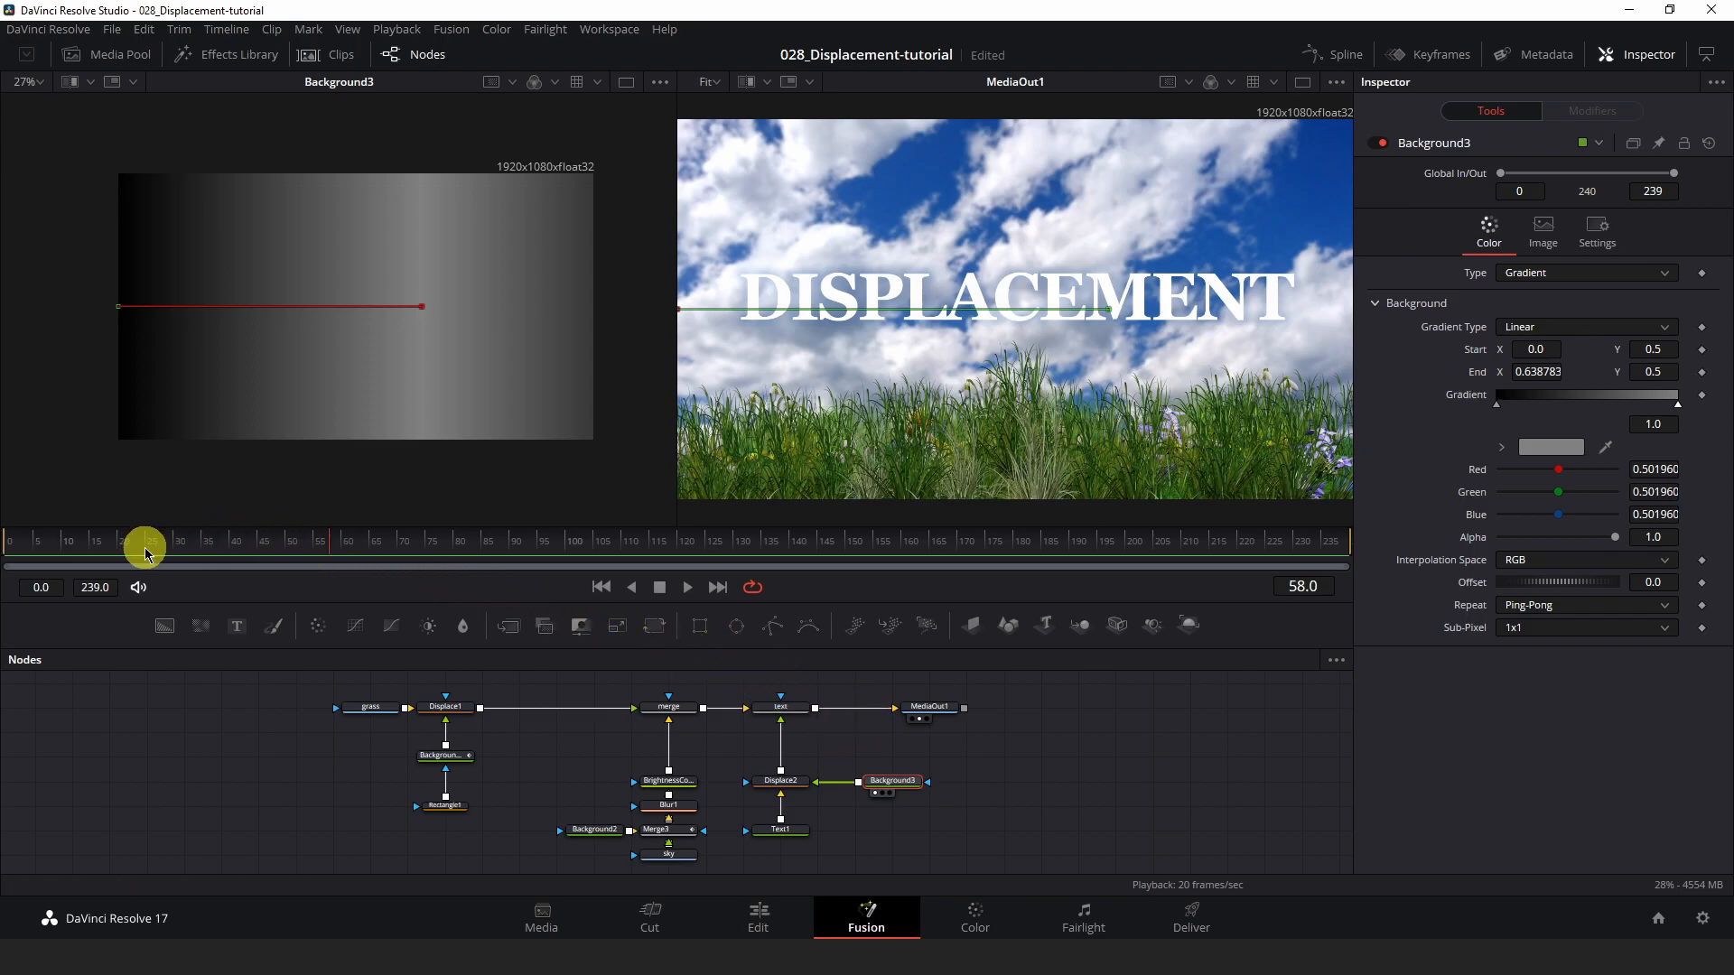
Keyframe Background3's gradient offset at 0.0 on frame 0 and 2.0 on frame 120
drag(126, 553, 3, 555)
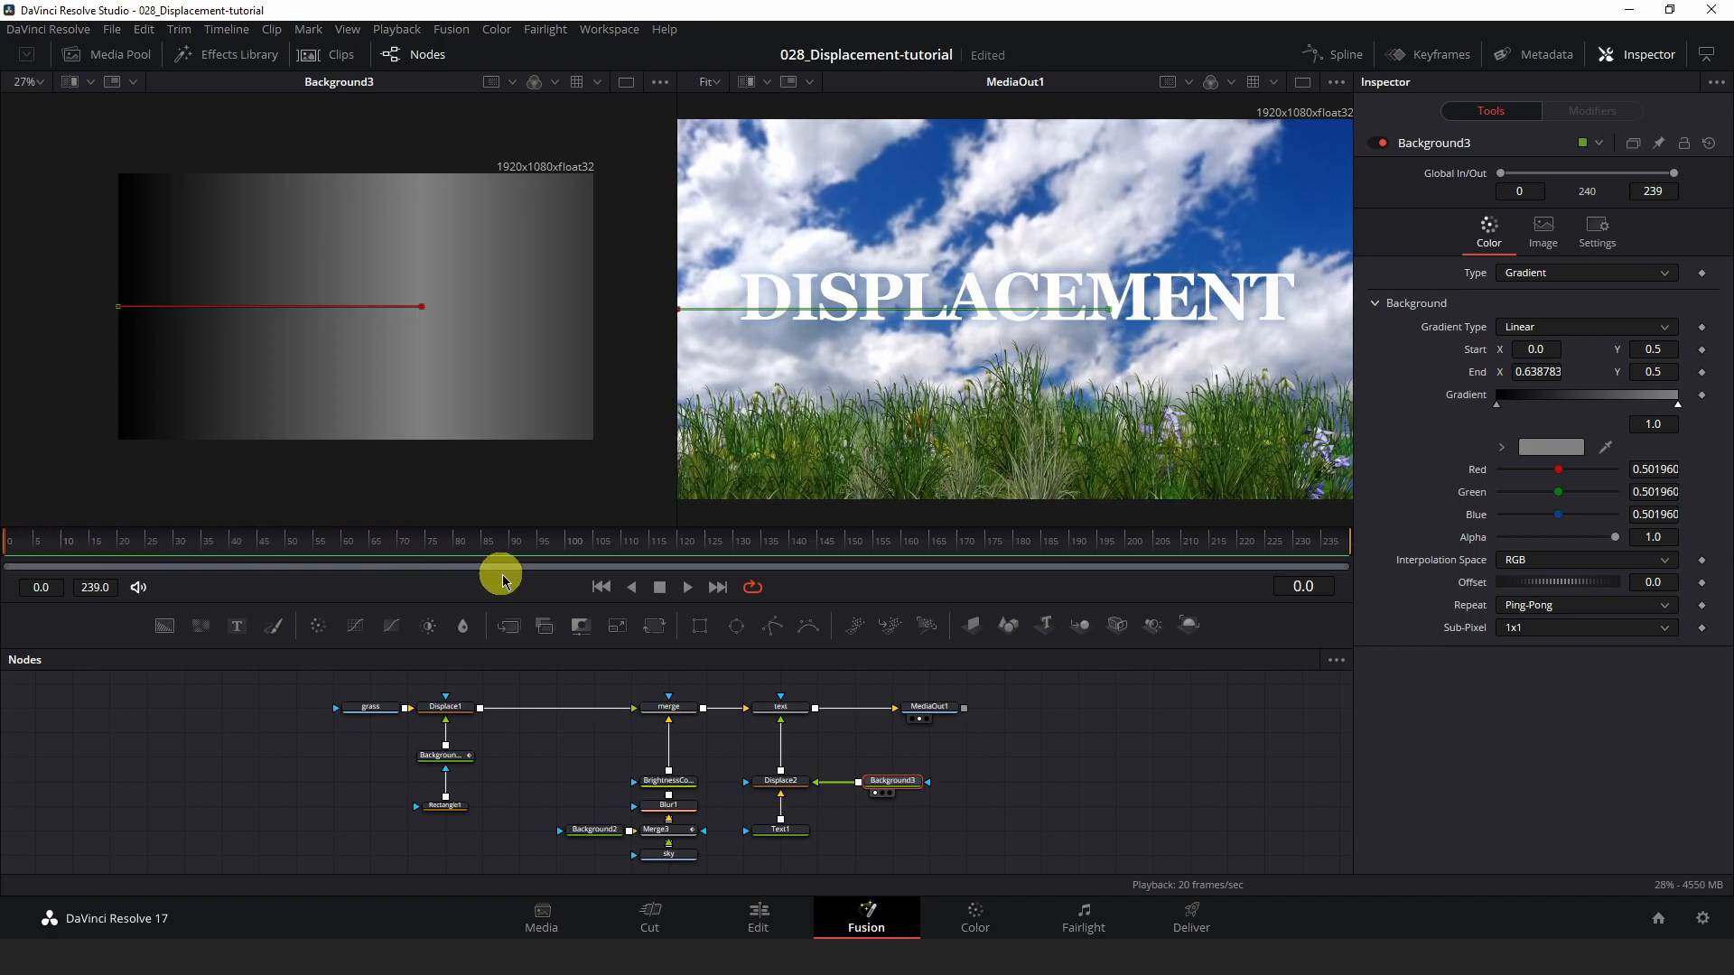
click(1702, 584)
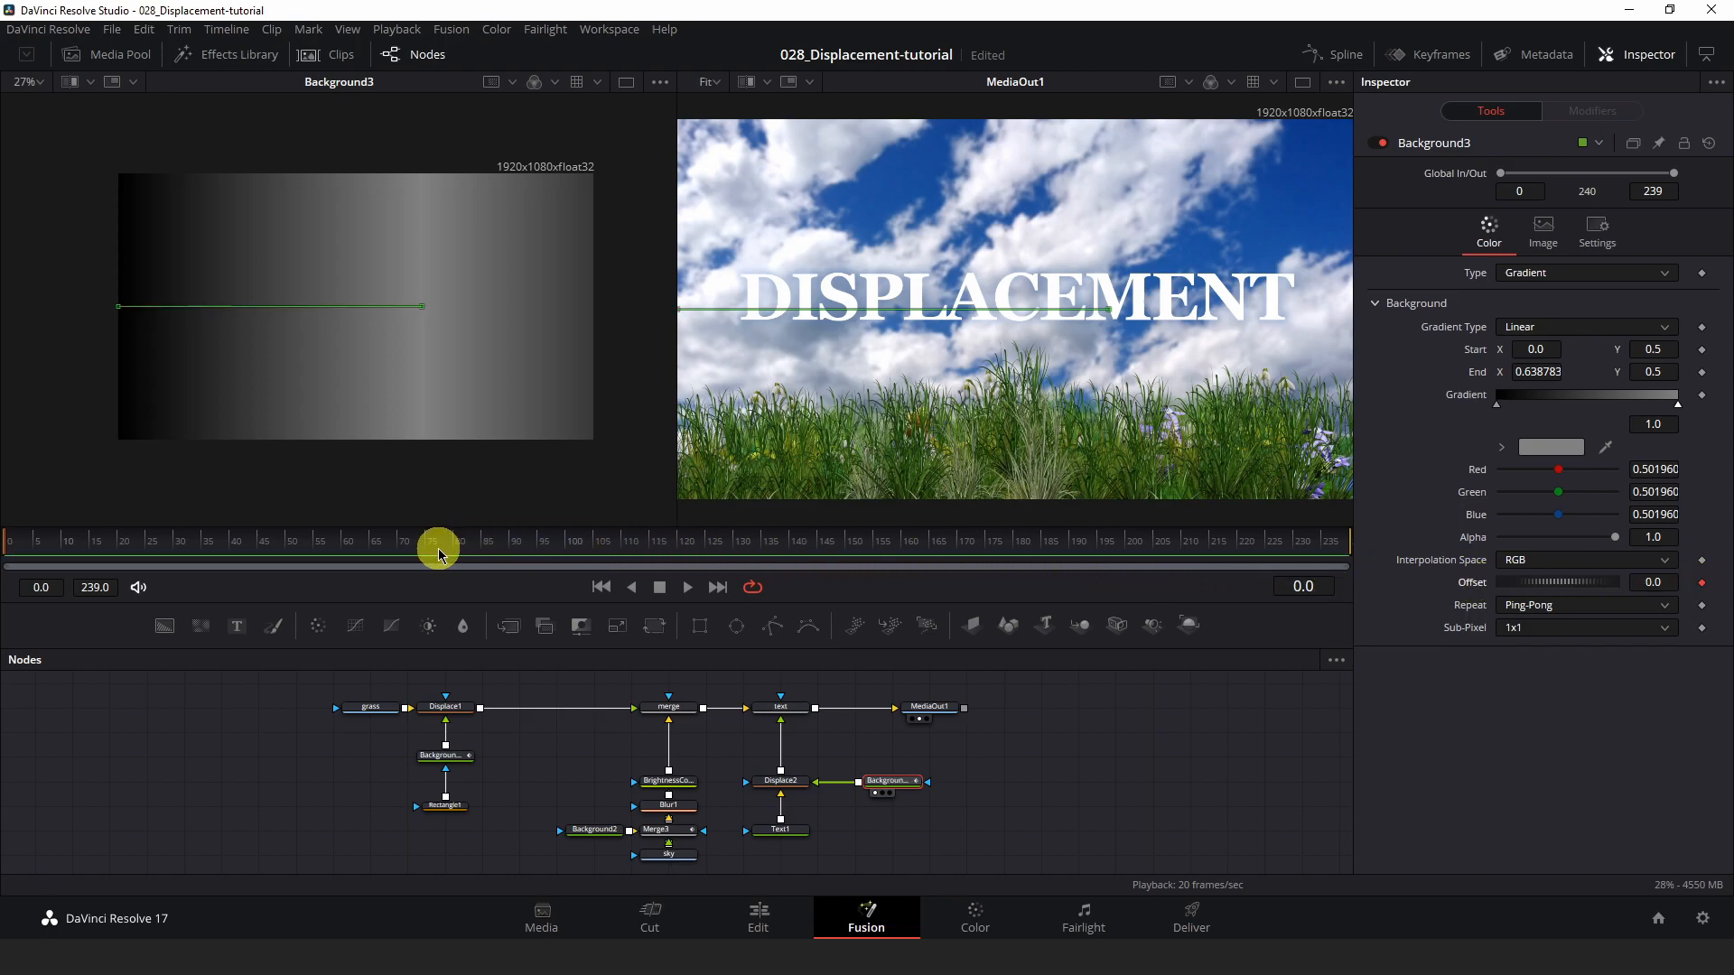
drag(438, 553, 528, 551)
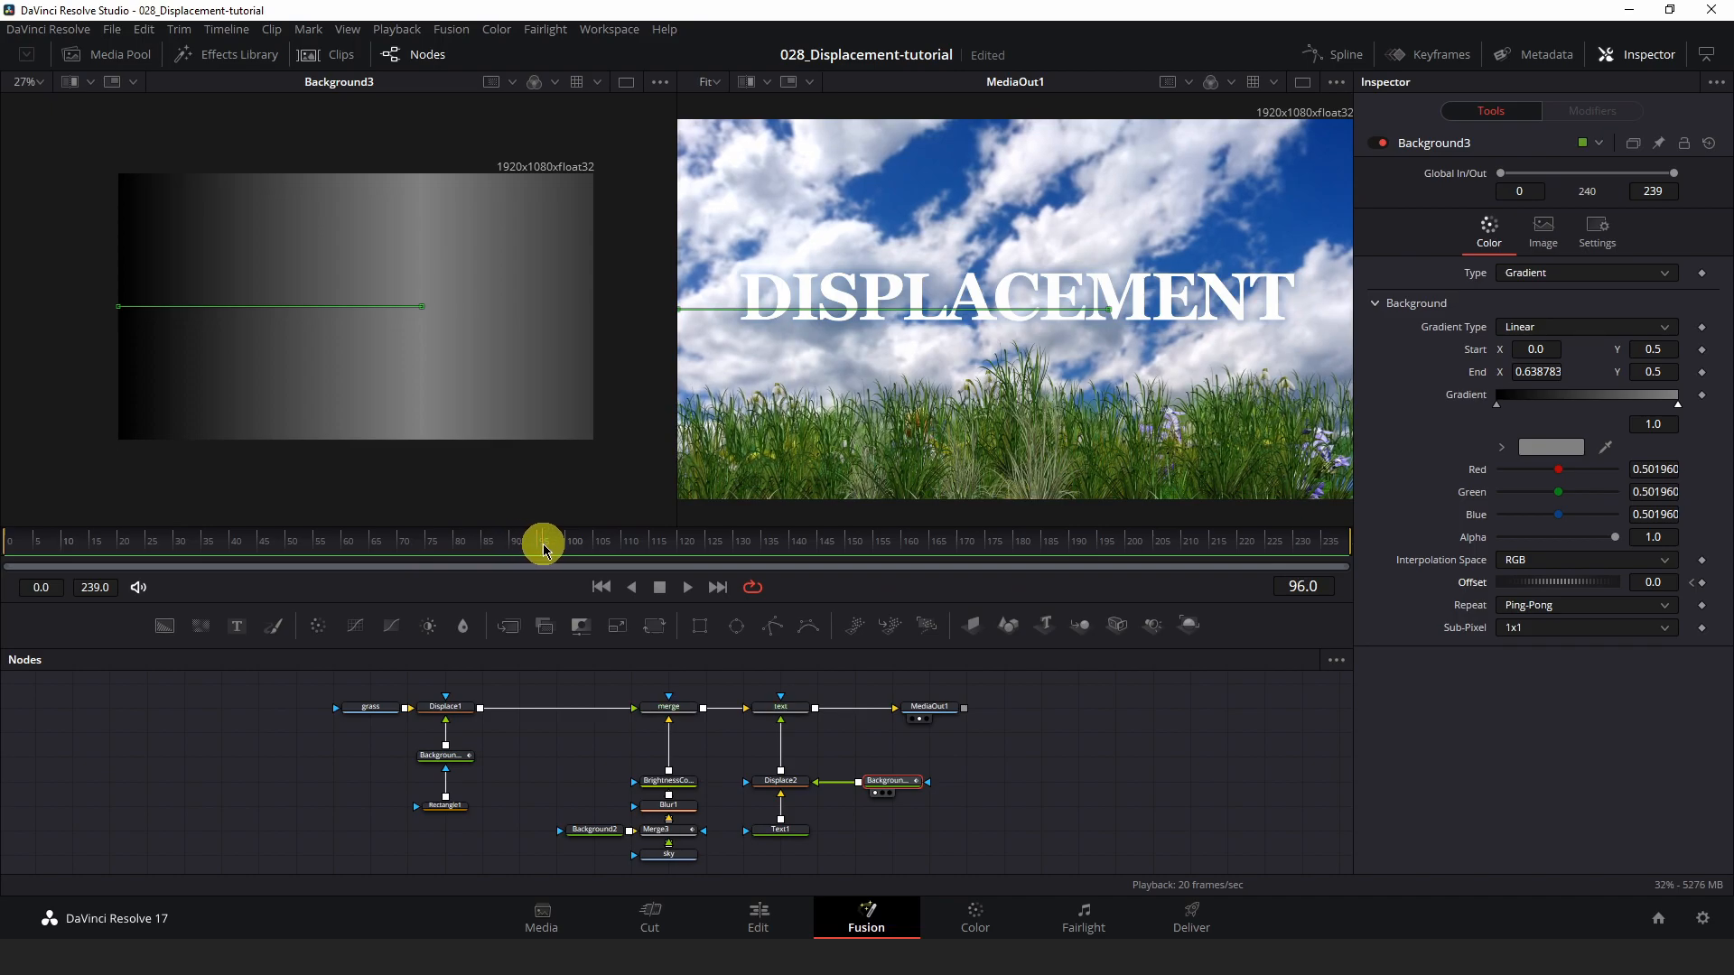
drag(548, 549, 682, 553)
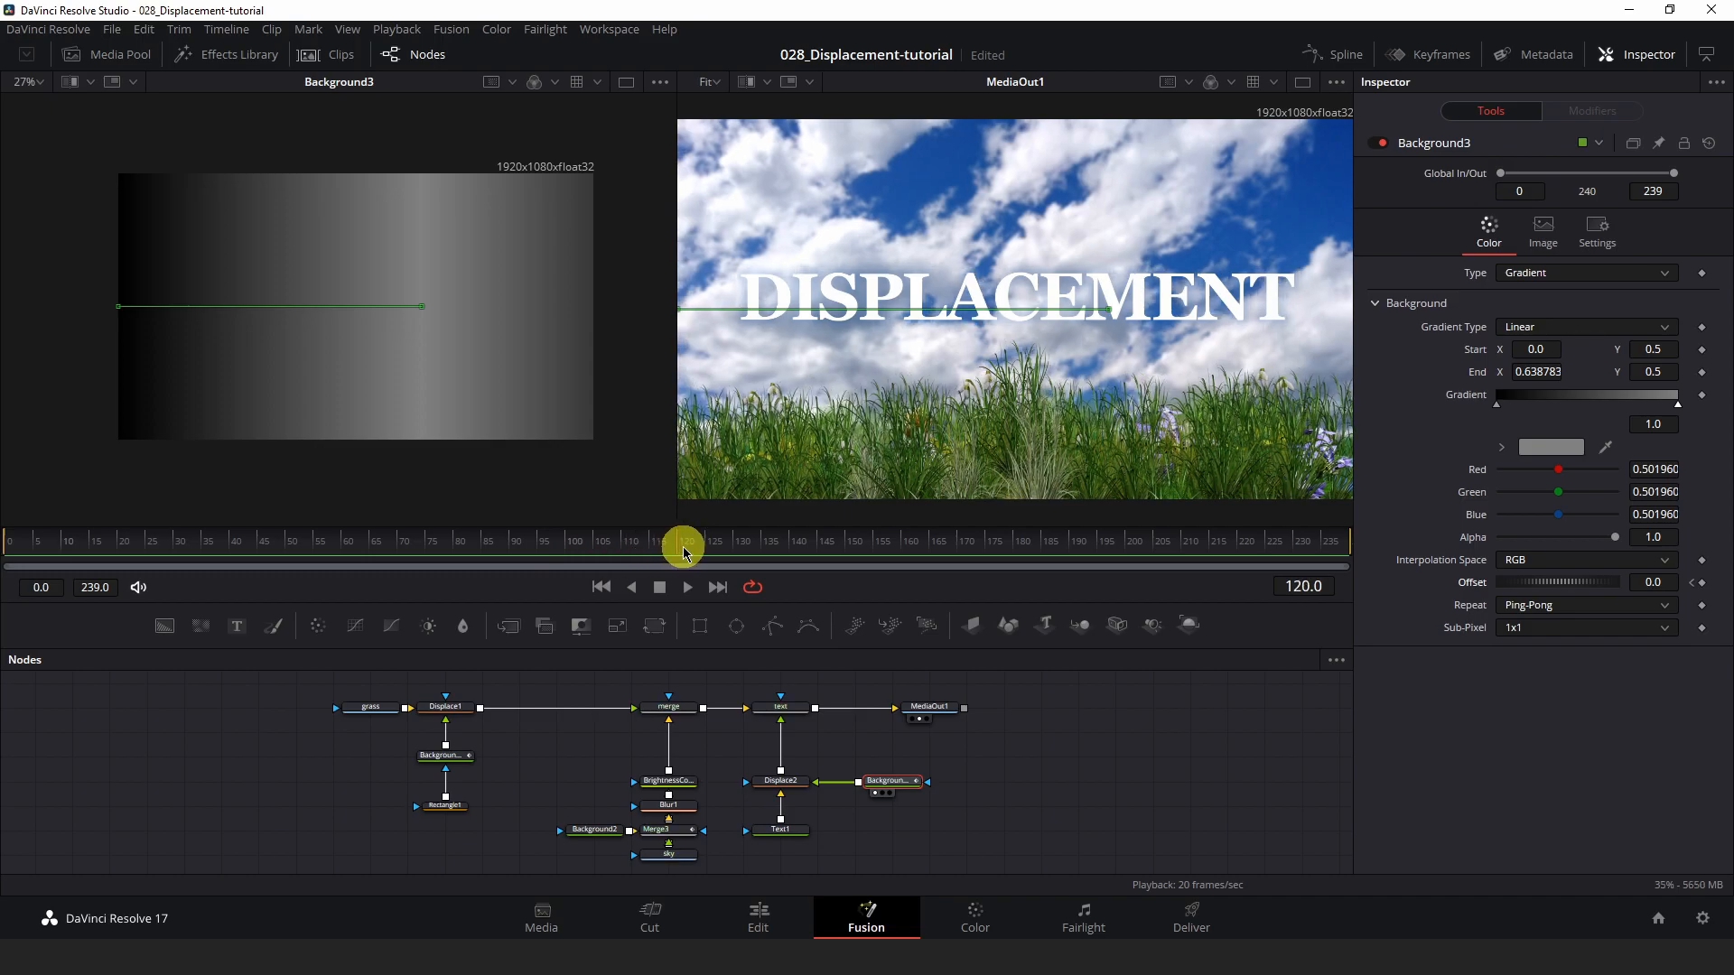
click(1663, 582)
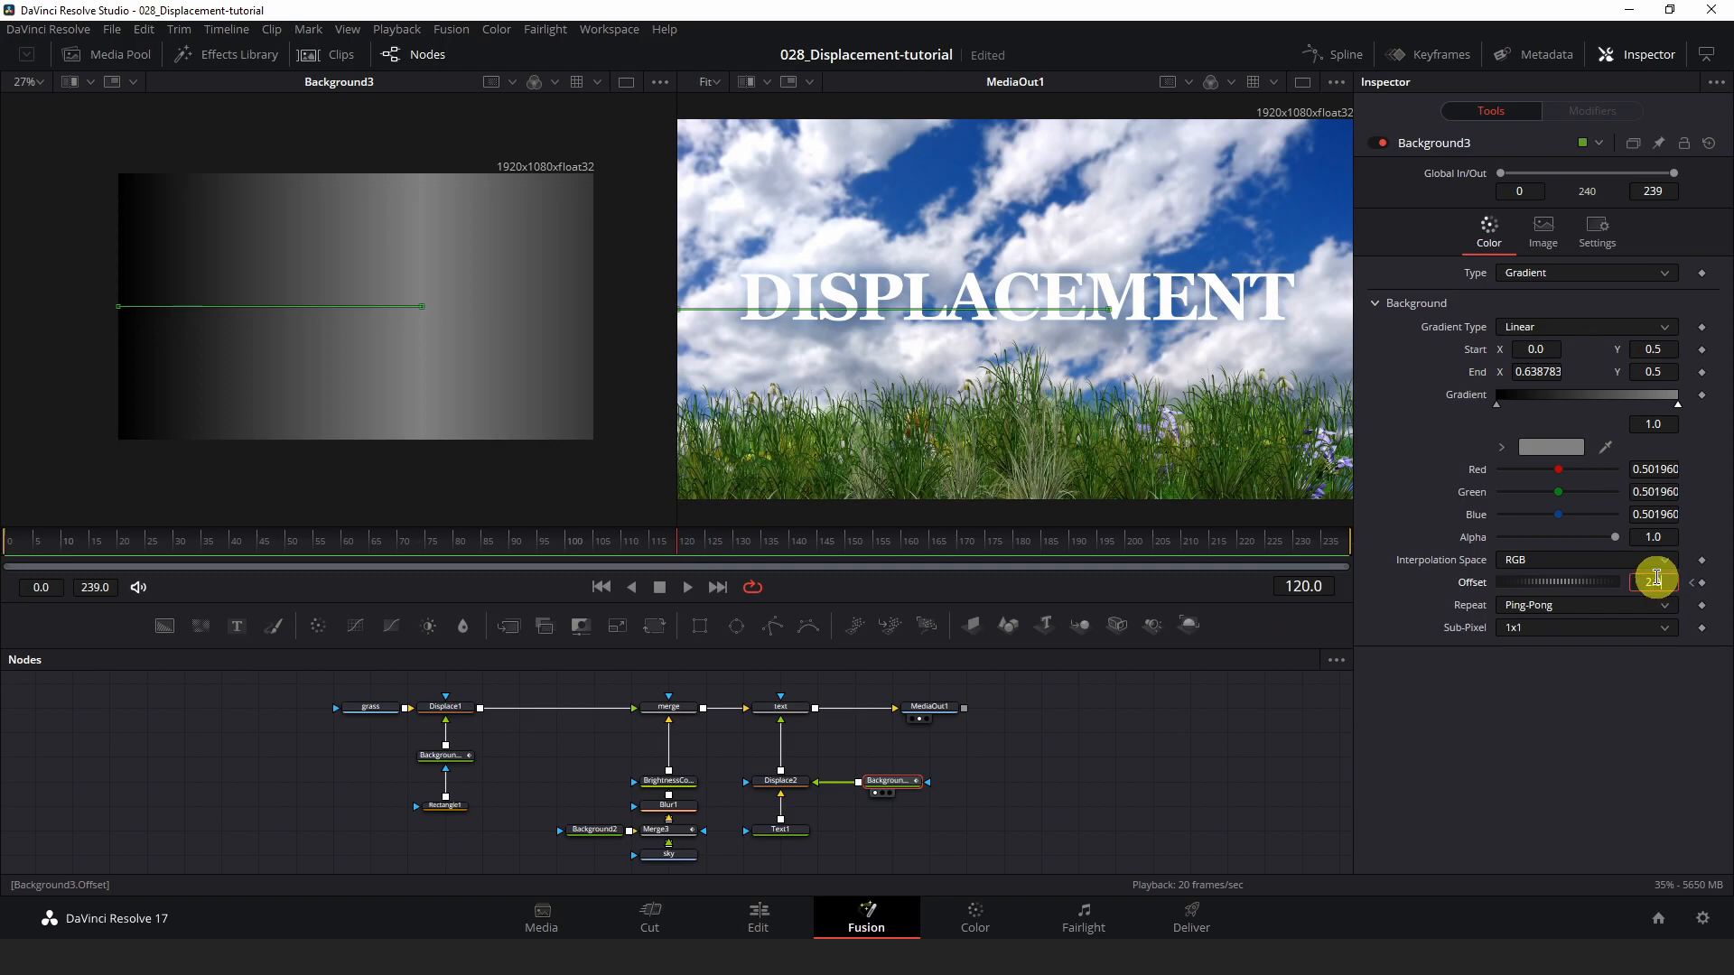
key(Tab)
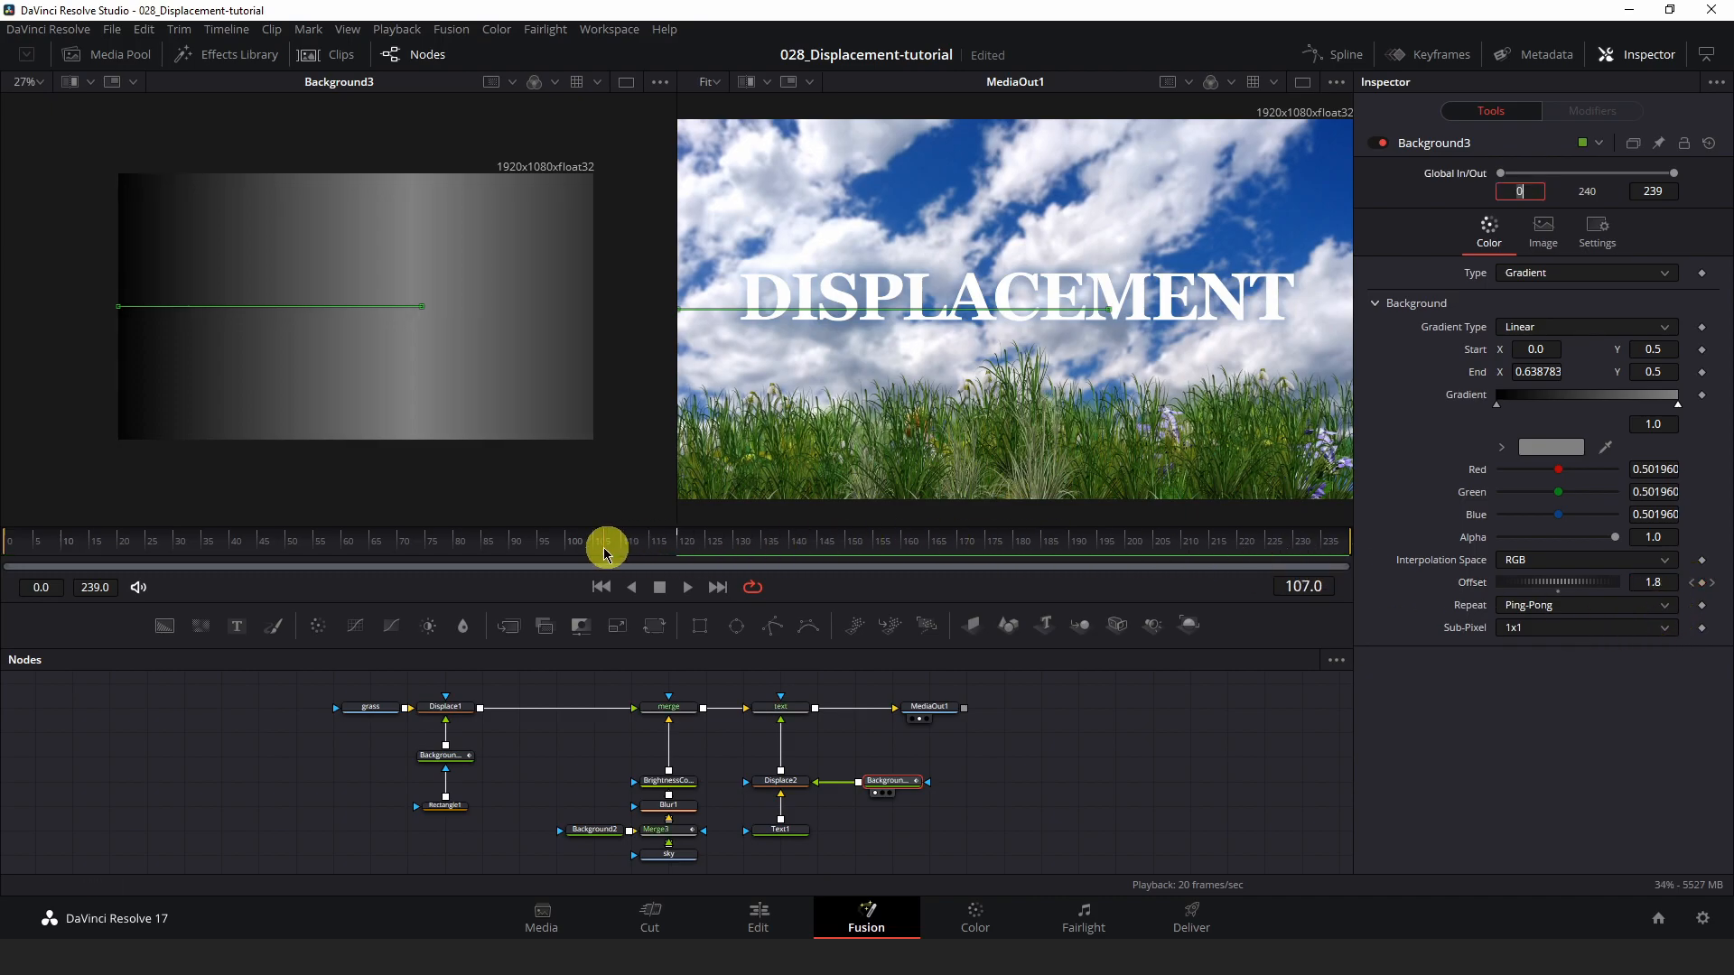
Scrub back to the start and forward to frame 54 to check the moving gradient and the displaced title
click(352, 546)
drag(352, 547, 48, 551)
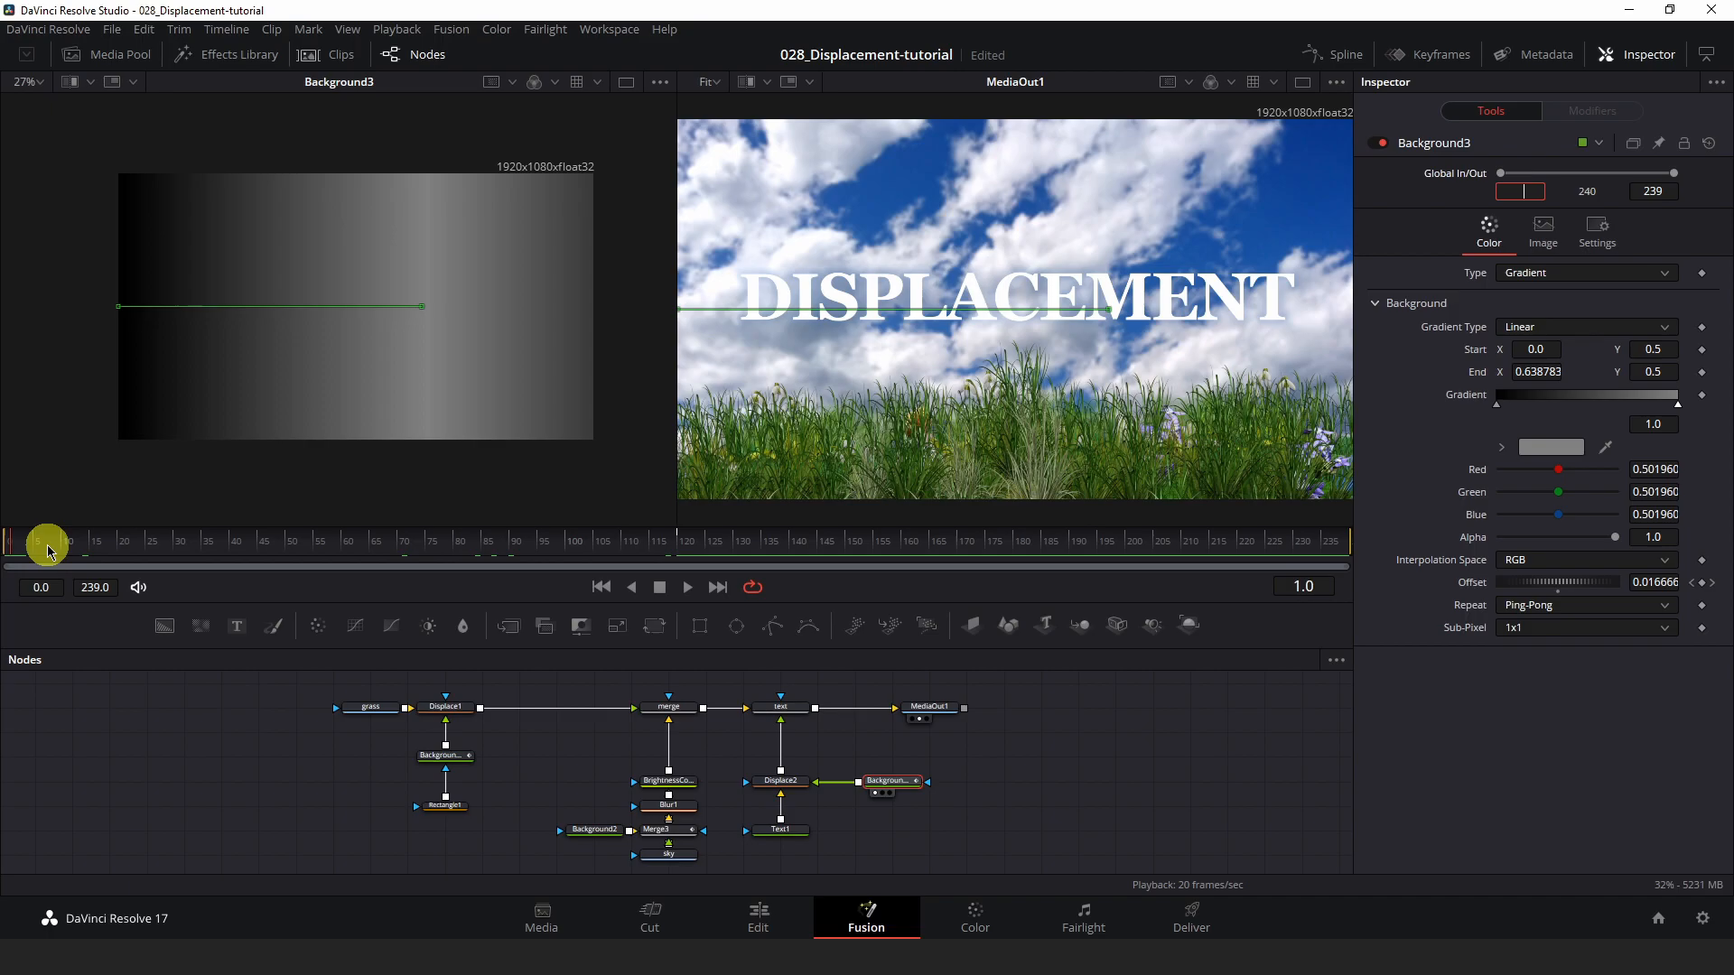
drag(48, 551, 310, 515)
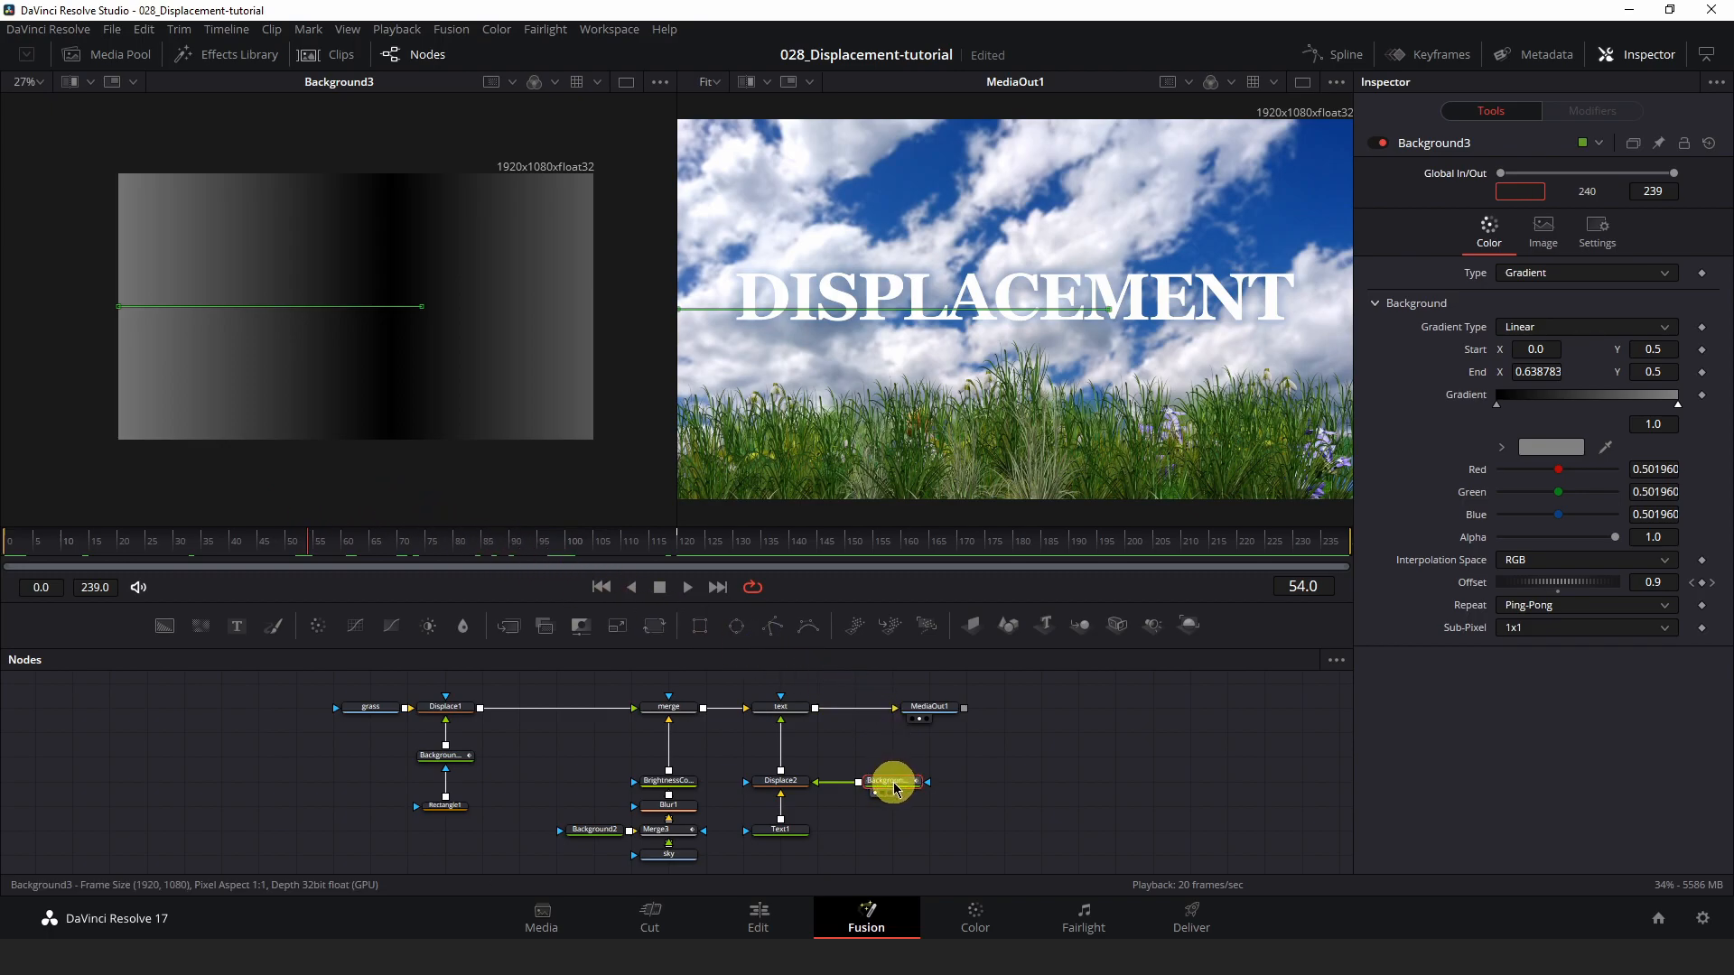
Show Background3's Offset curve fitted in the Spline editor, set all its keyframes to loop and play back the result
click(1320, 63)
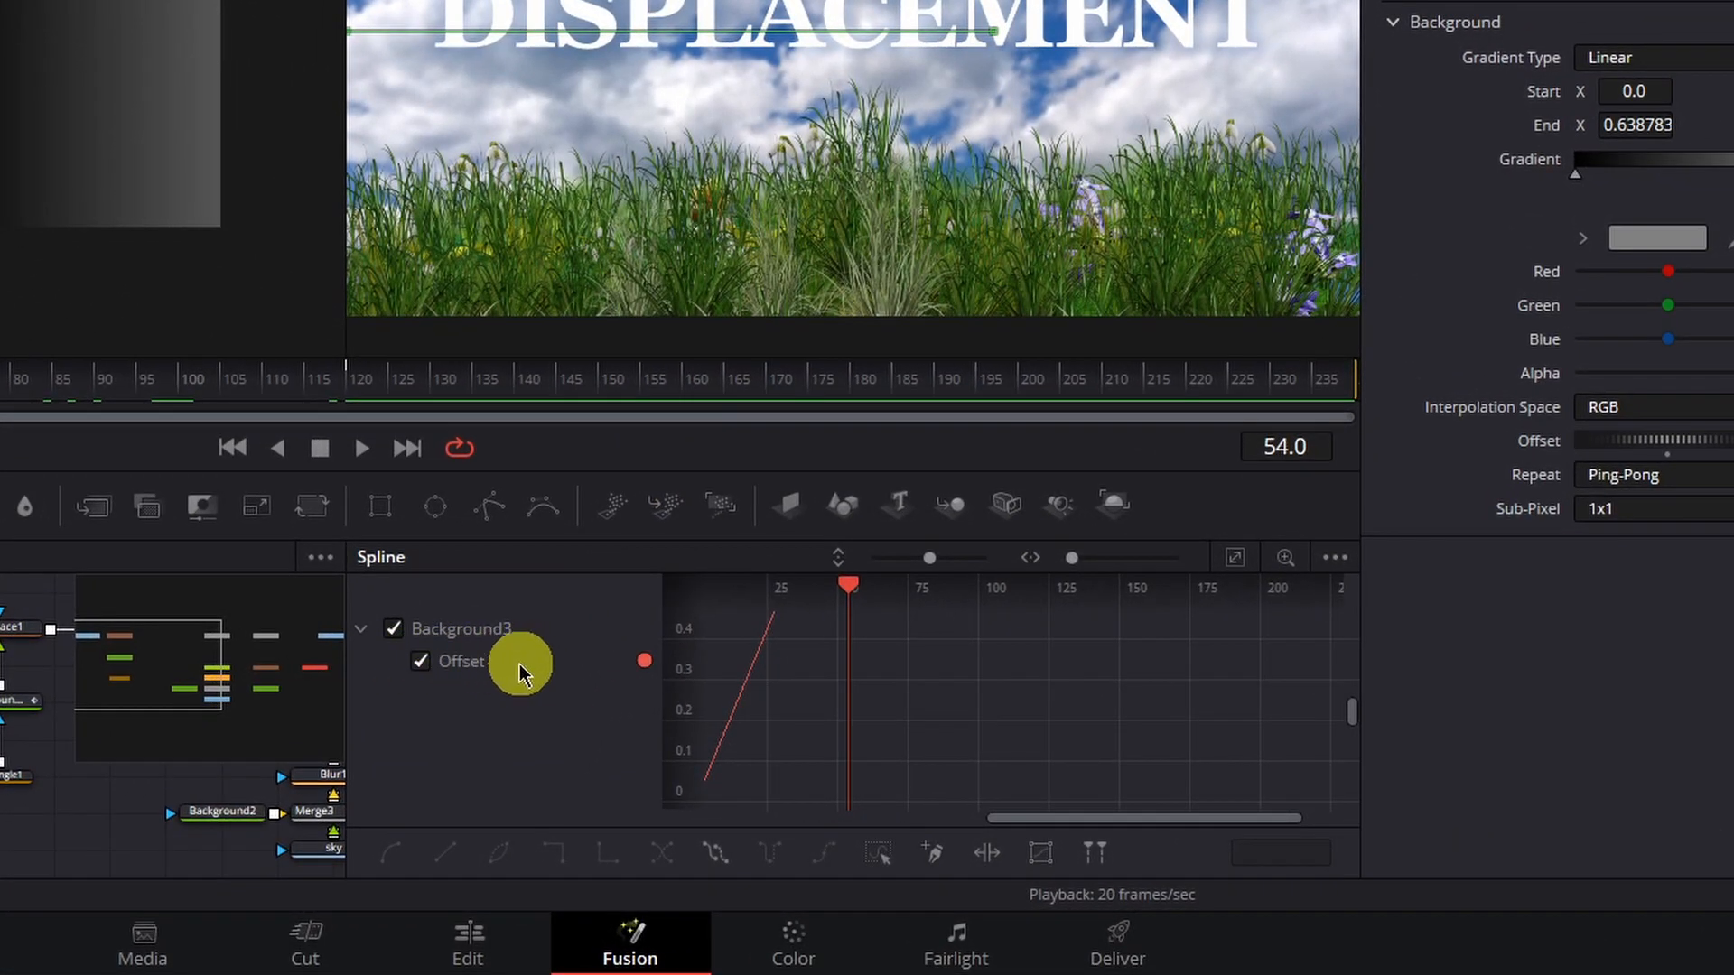
click(1236, 558)
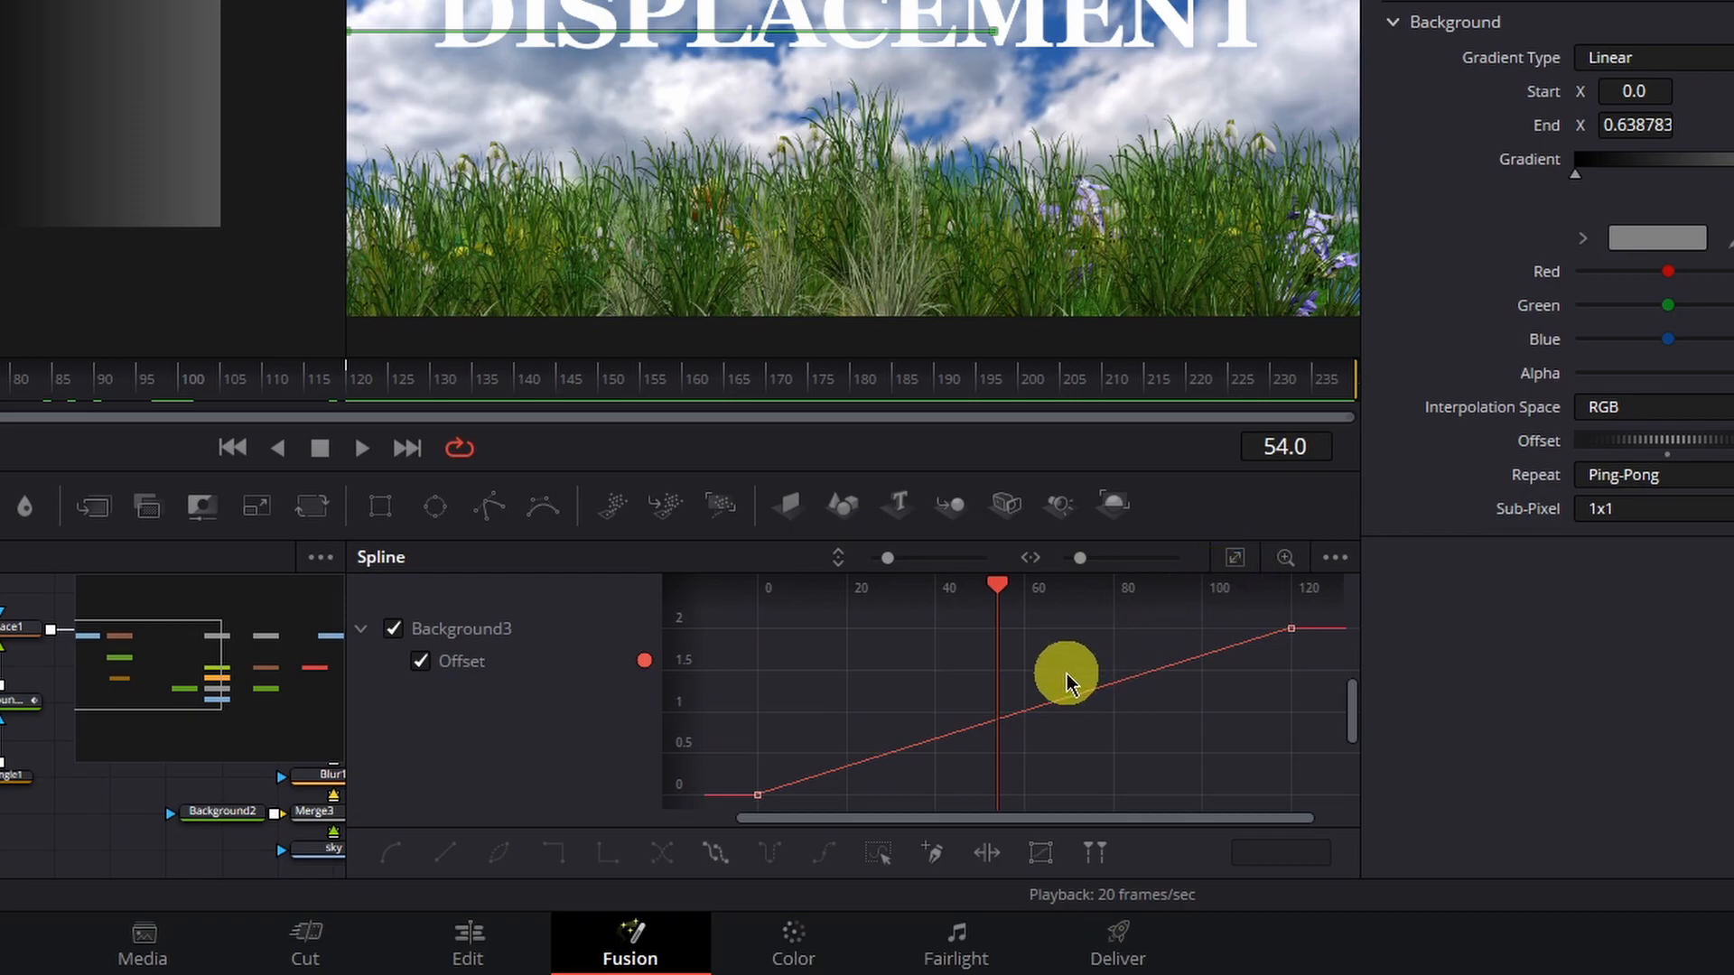
ctrl+scroll(943, 718, down, 2)
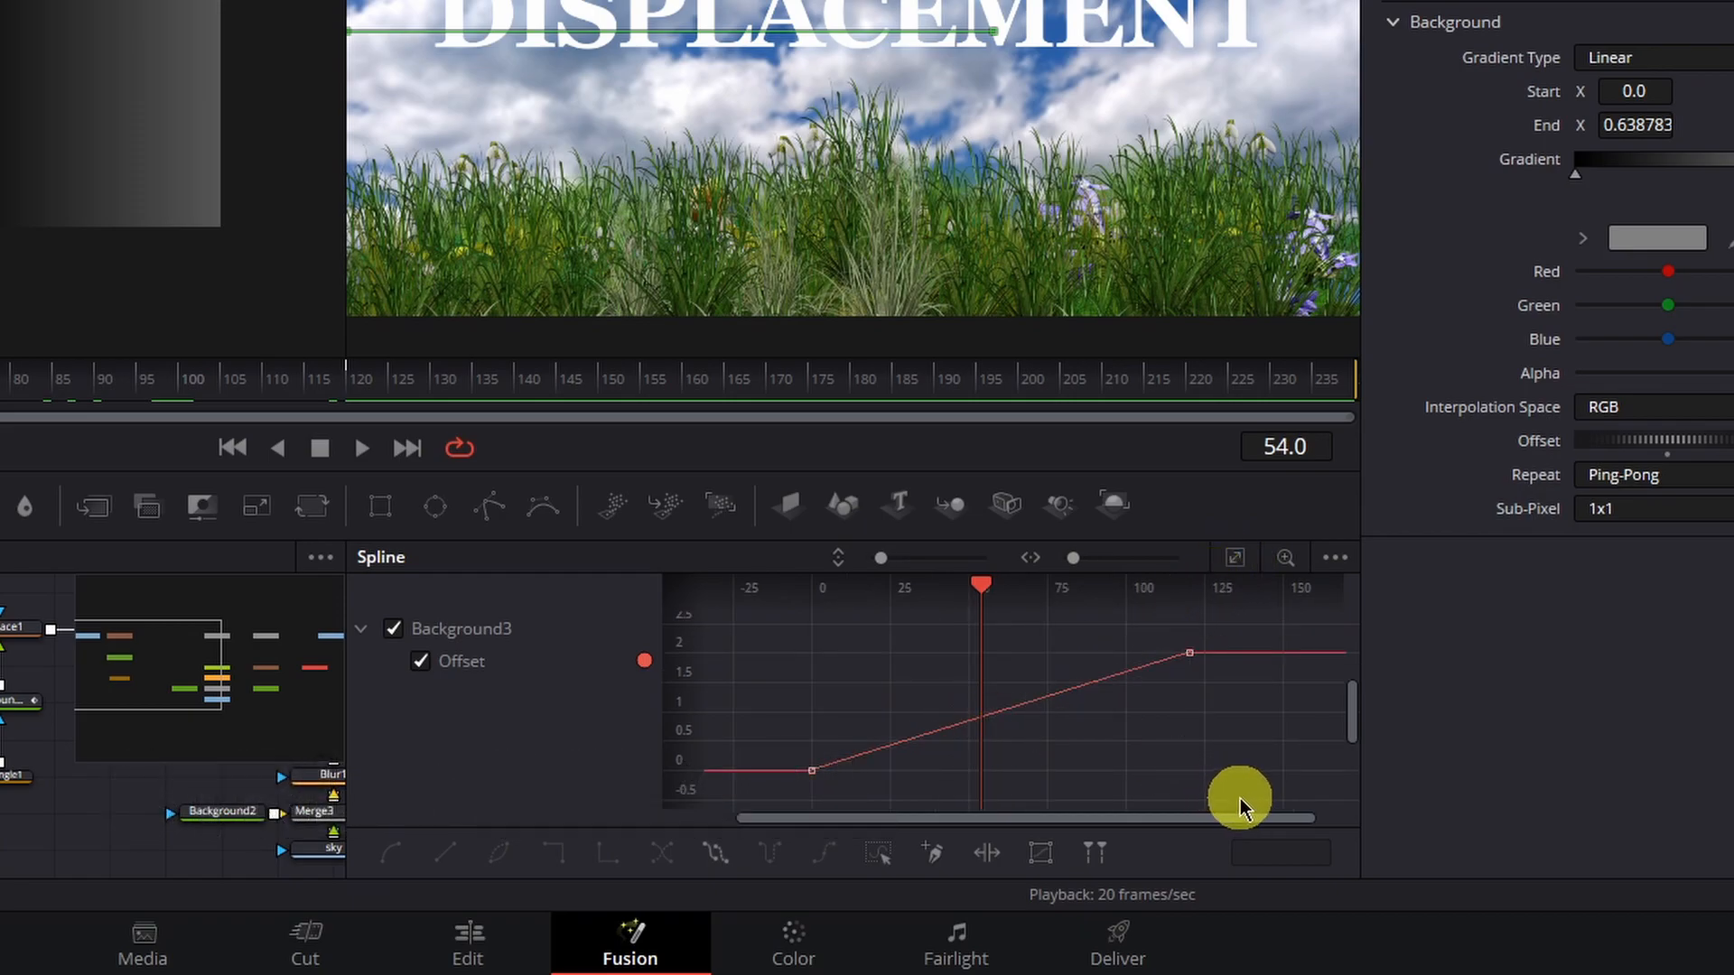
drag(1240, 800, 764, 616)
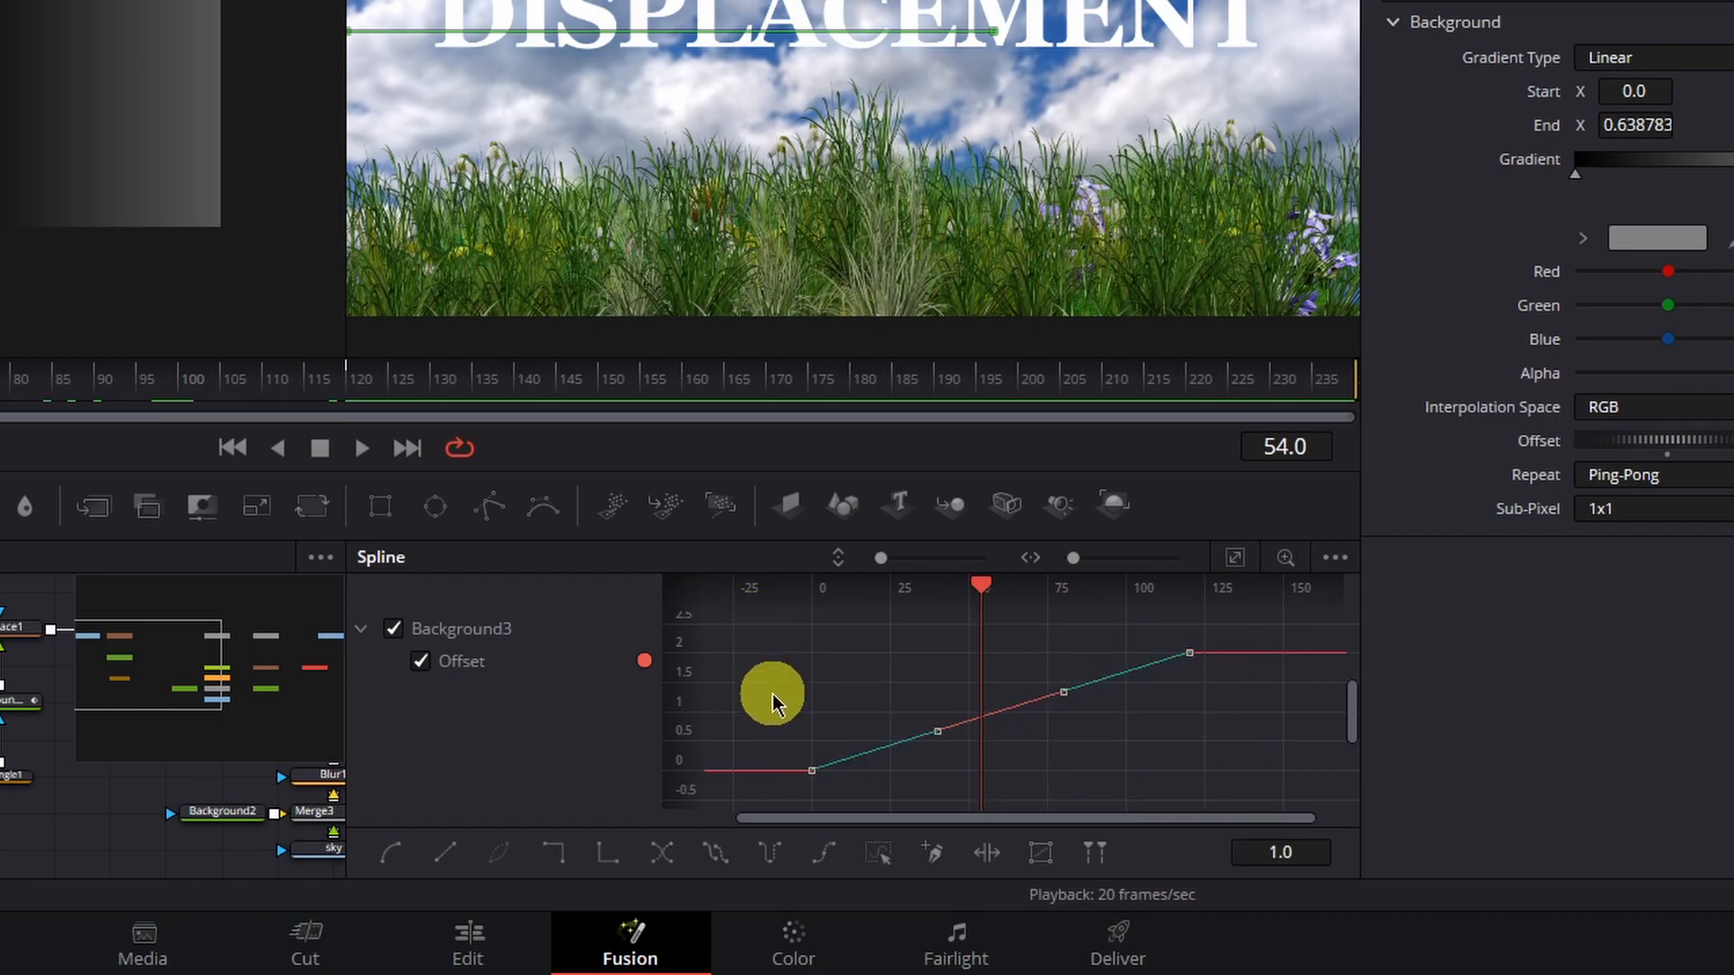
click(722, 858)
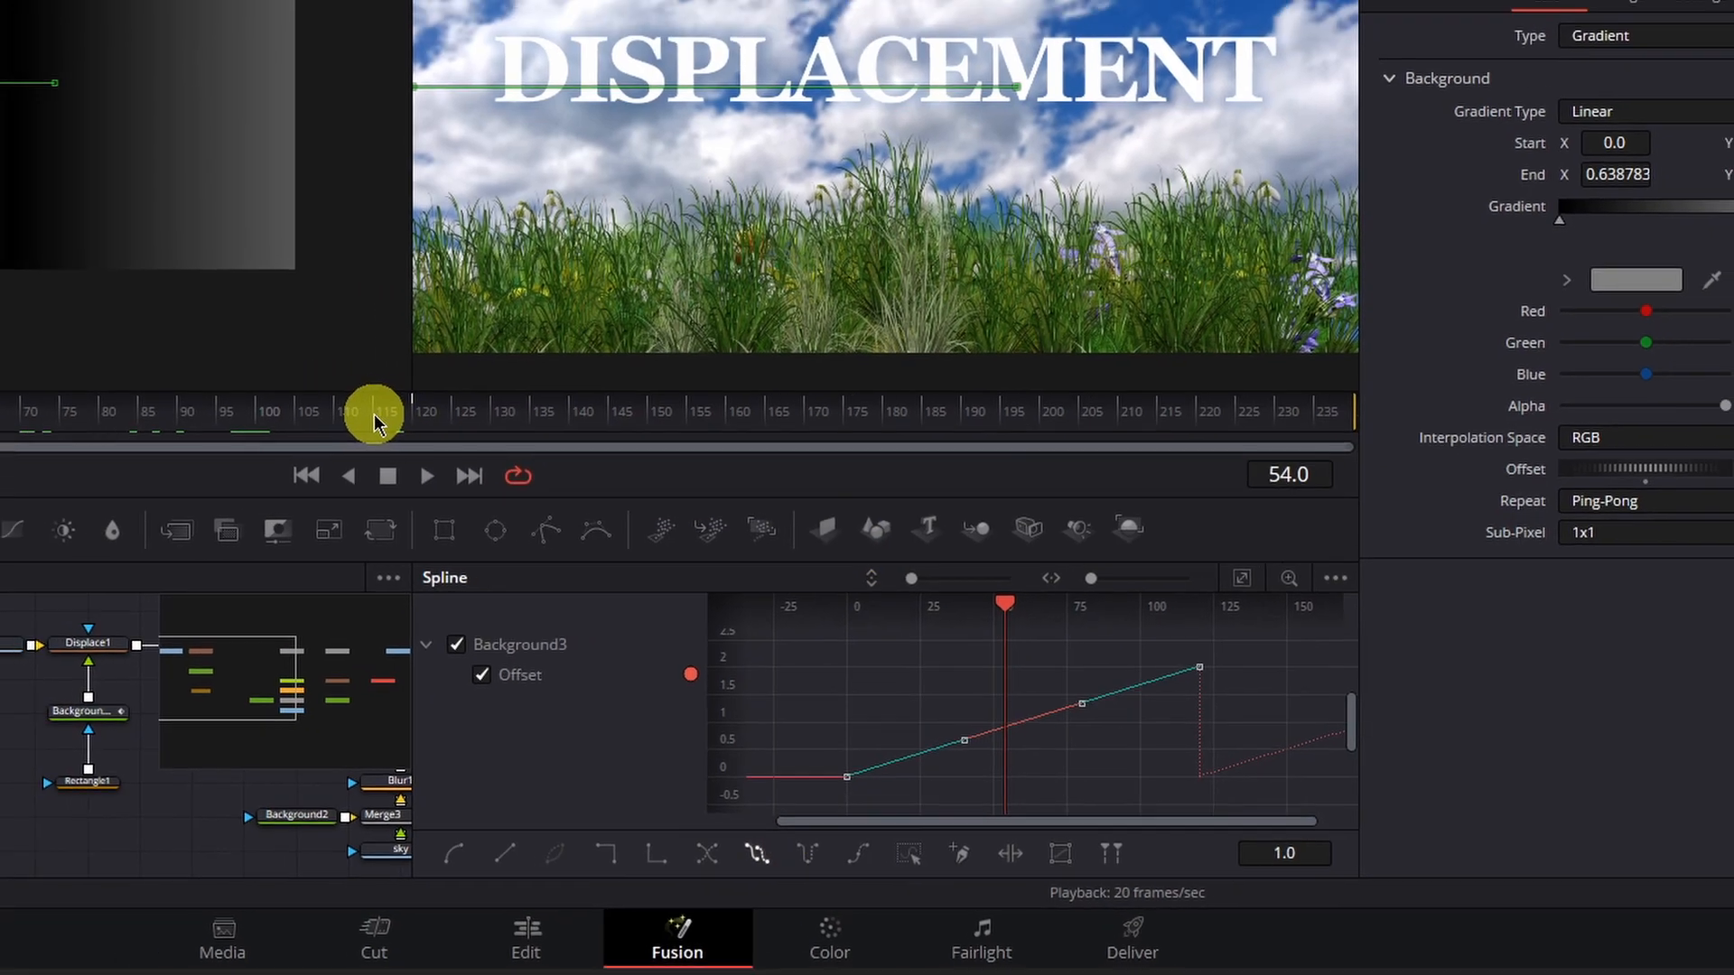
drag(304, 389, 333, 561)
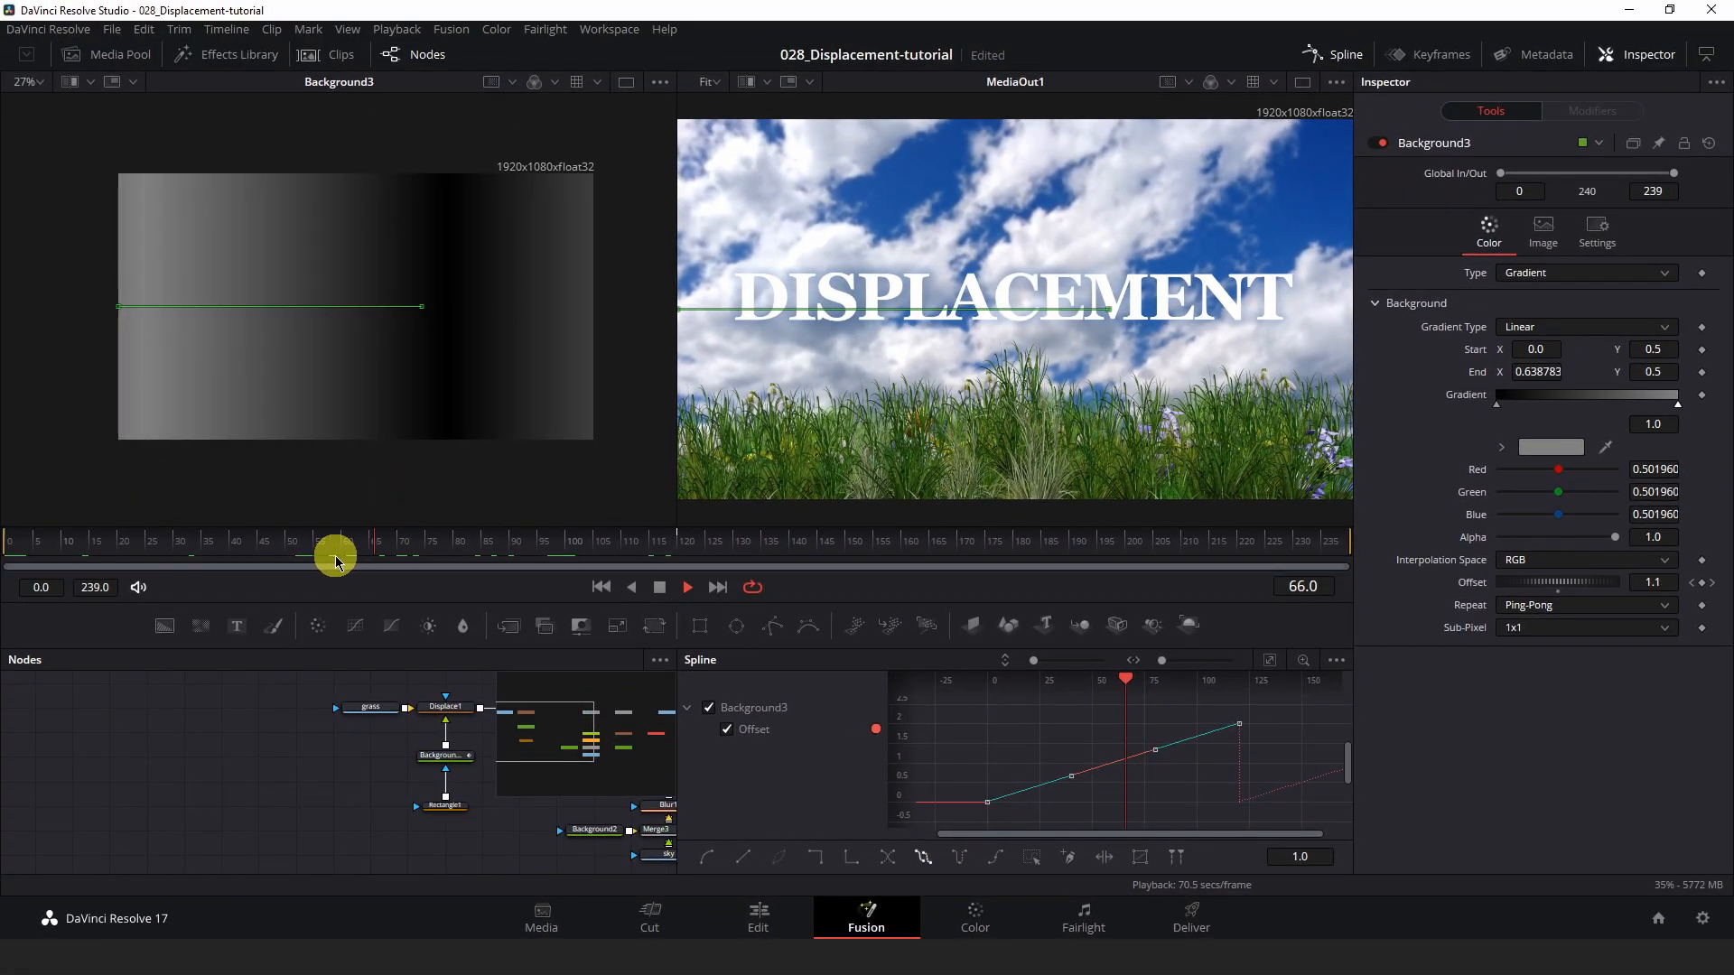